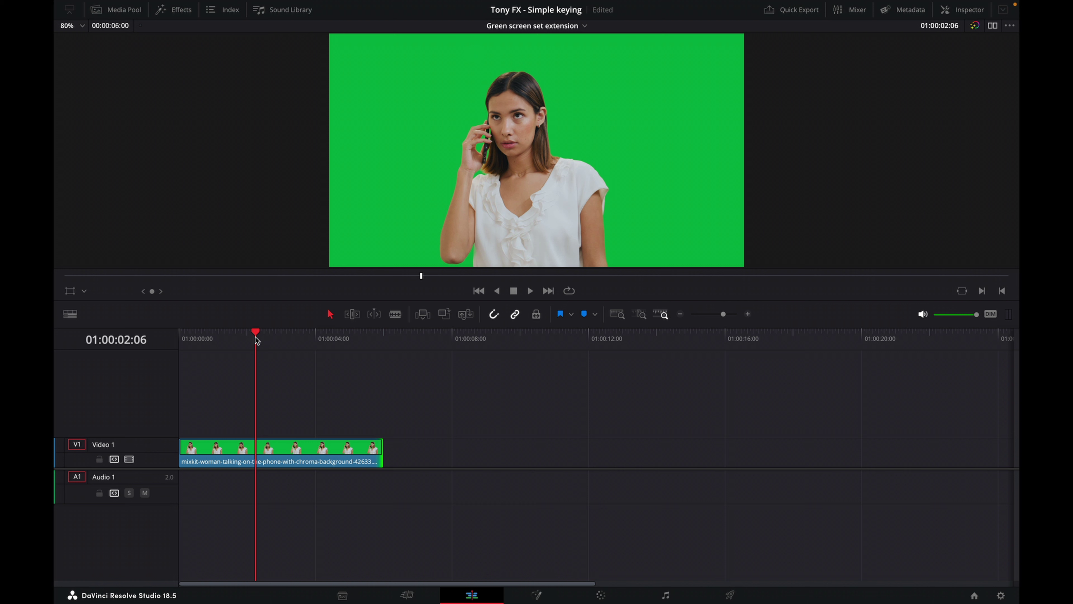
Convert the woman-on-phone clip on Video 1 into a Fusion clip and open it in the Fusion page.
right_click(302, 450)
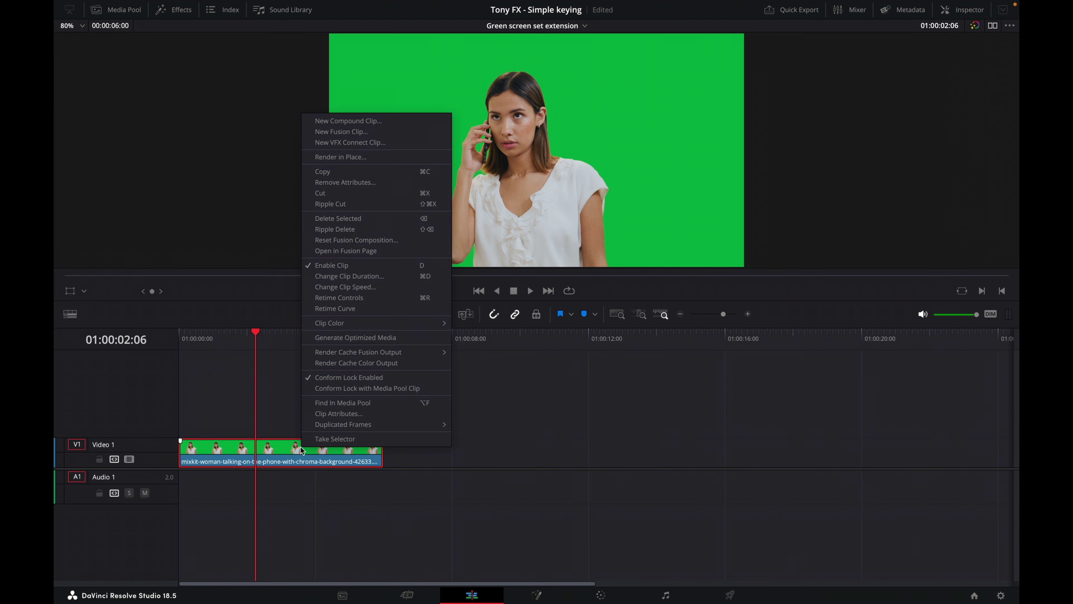
left_click(368, 132)
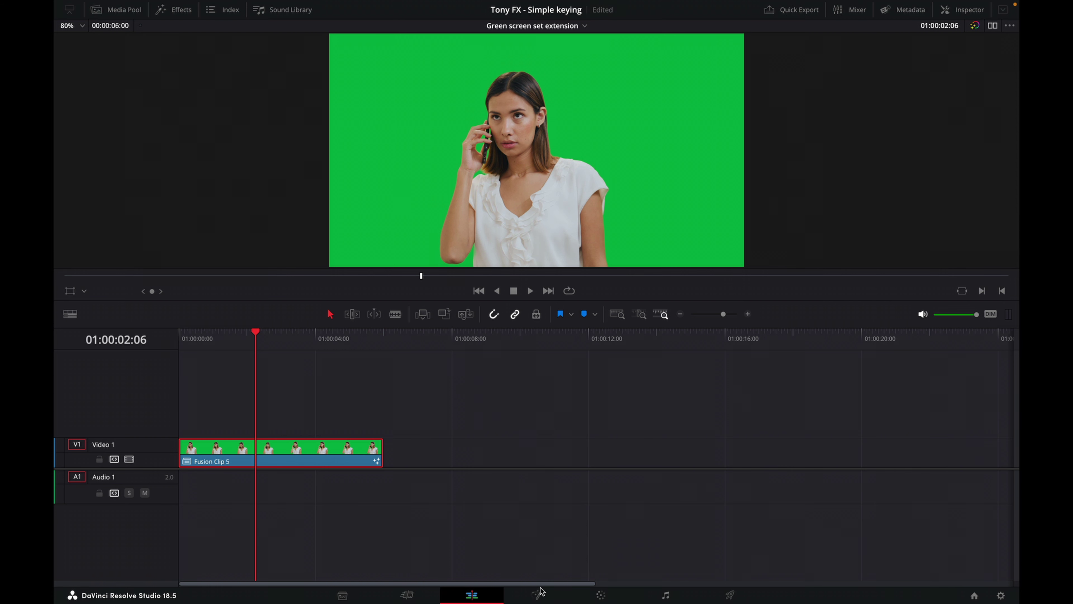
left_click(536, 595)
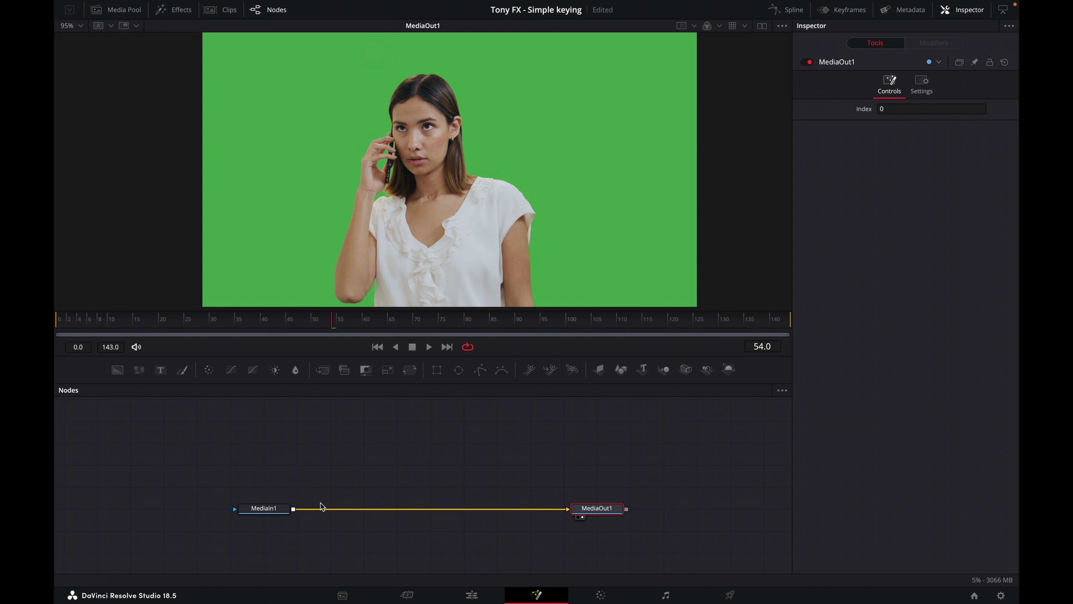
Rename the MediaIn1 node to greenscreen.
left_click(281, 509)
right_click(281, 509)
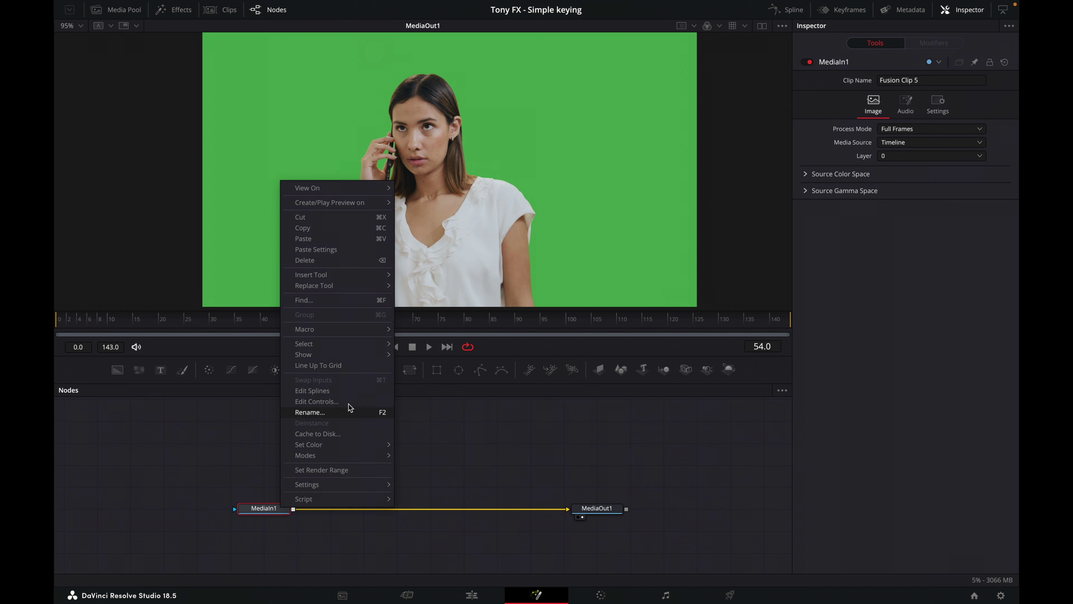
left_click(360, 412)
type("gre")
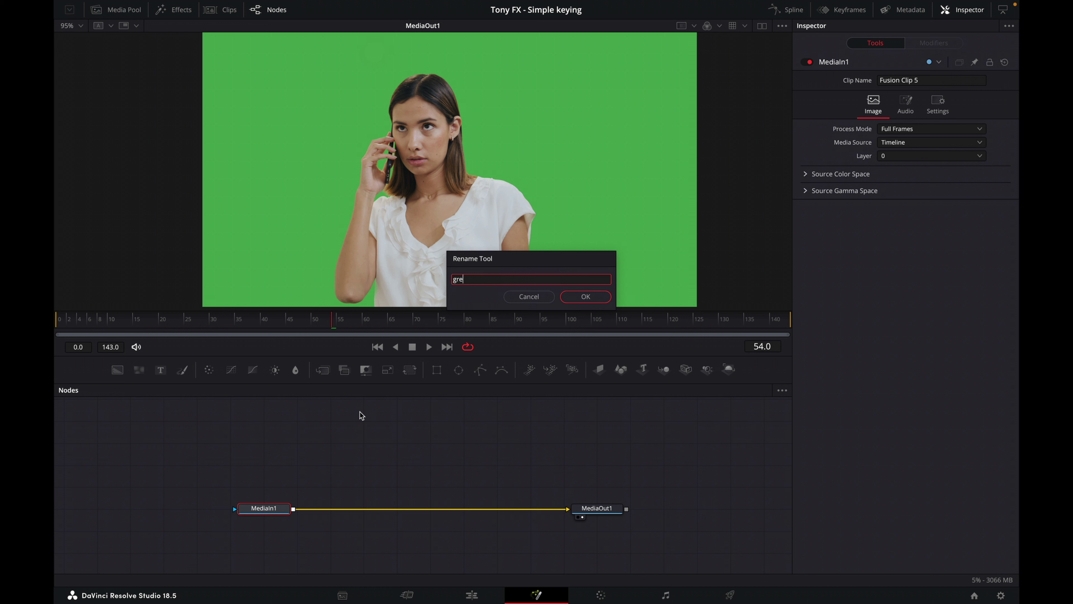
type("enscreen")
left_click(572, 300)
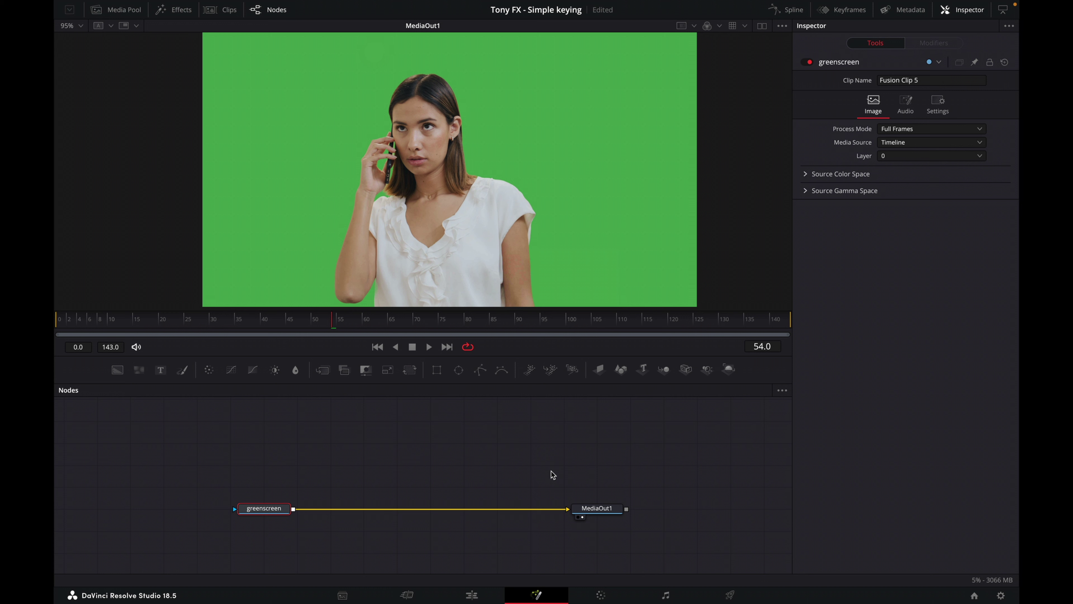
Enable High Quality and Motion Blur for the Fusion viewer playback.
right_click(582, 349)
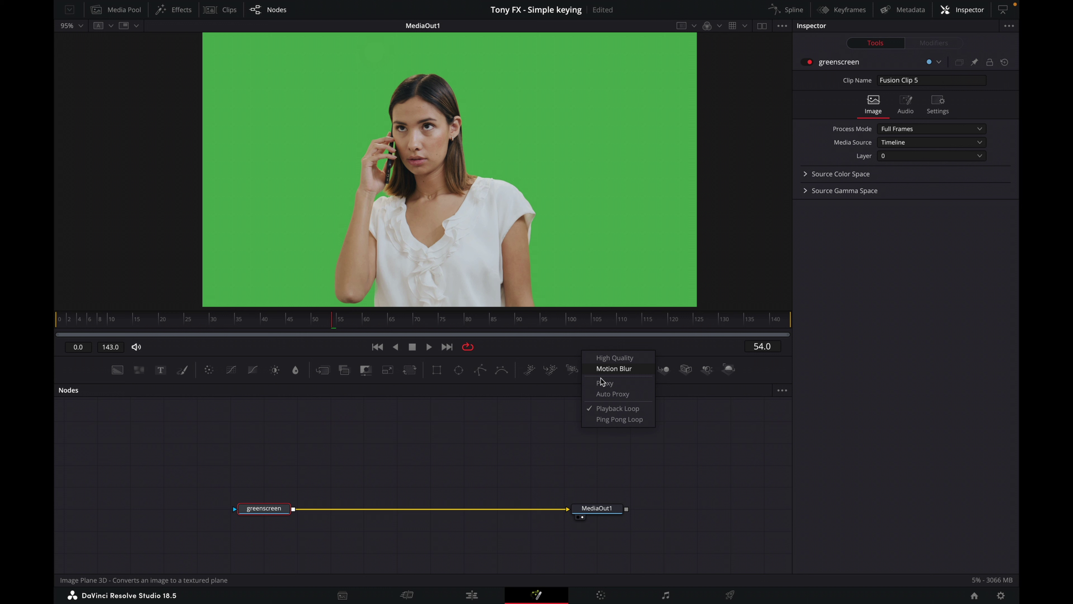
left_click(615, 358)
right_click(613, 360)
left_click(615, 369)
right_click(570, 346)
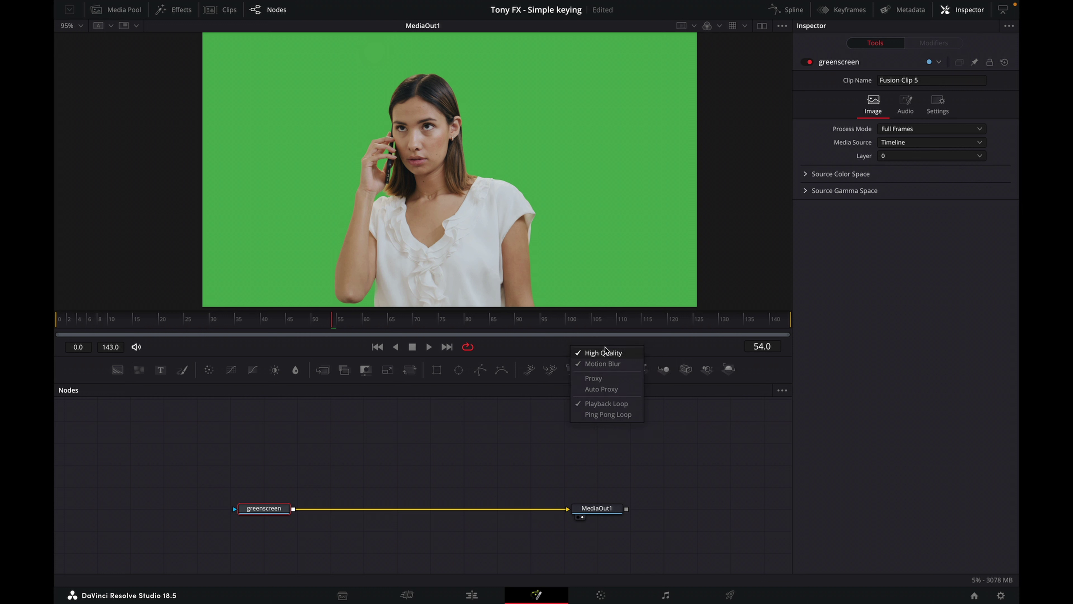
left_click(598, 359)
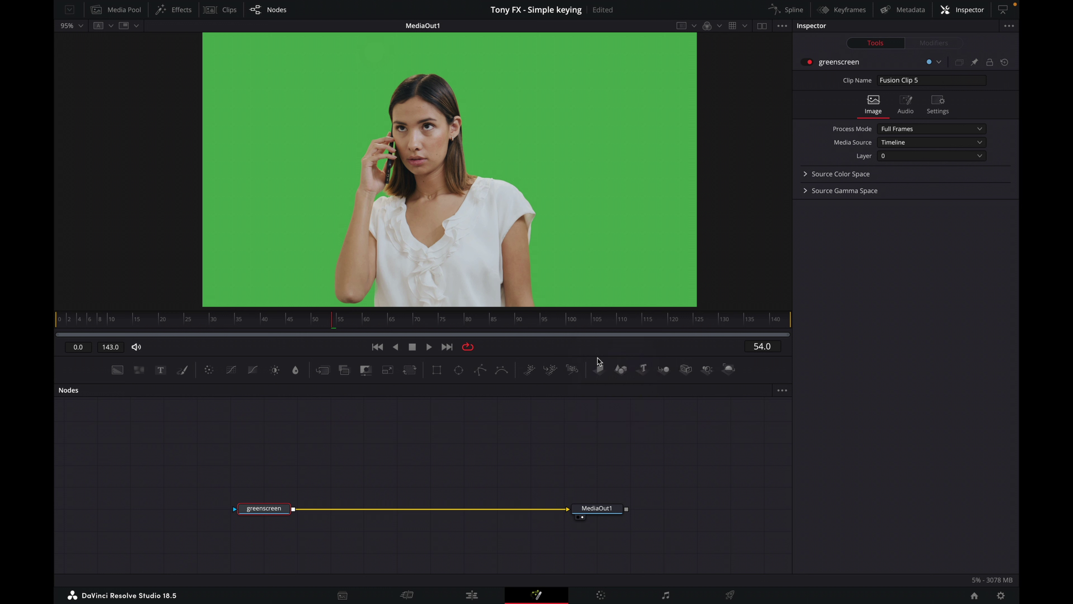
Add a Delta Keyer after the greenscreen node and sample the green backdrop as its background color.
left_click(281, 486)
left_click(286, 506)
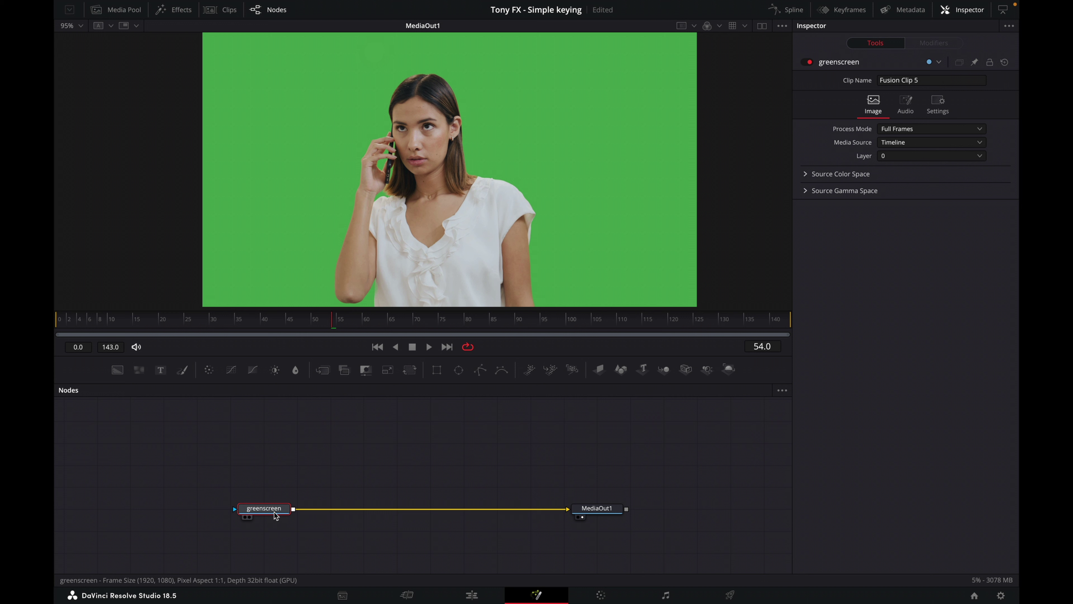
key("shift+space")
type("delta")
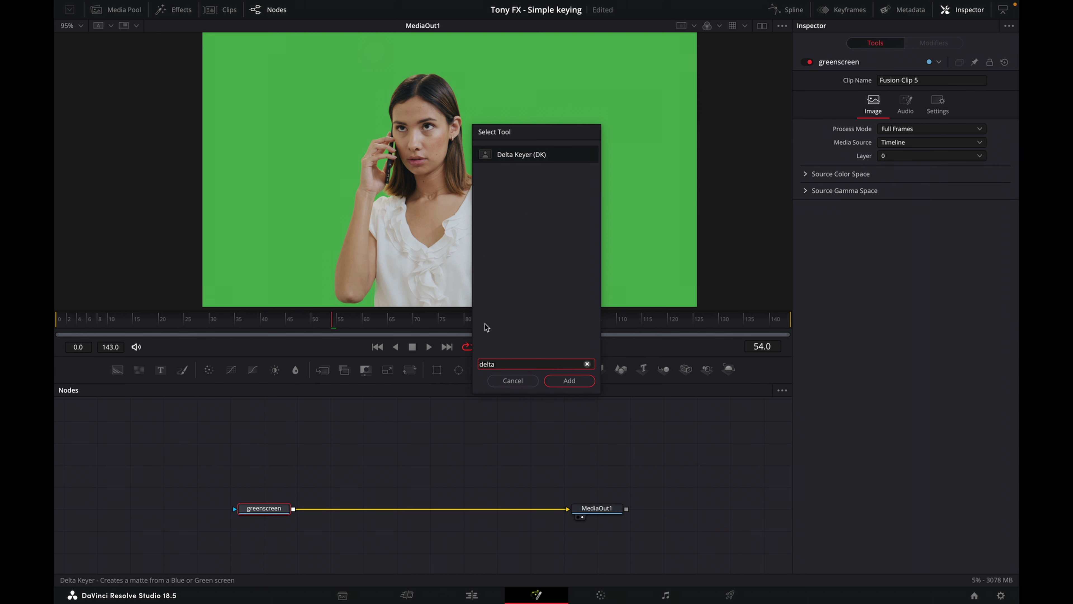
left_click(570, 381)
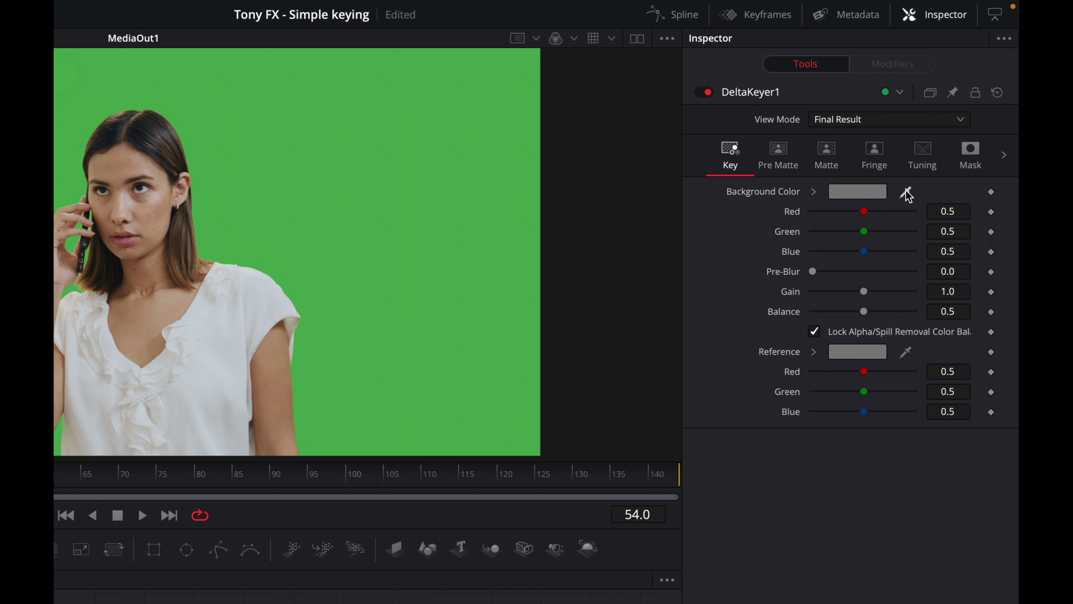
left_click_drag(907, 194, 220, 238)
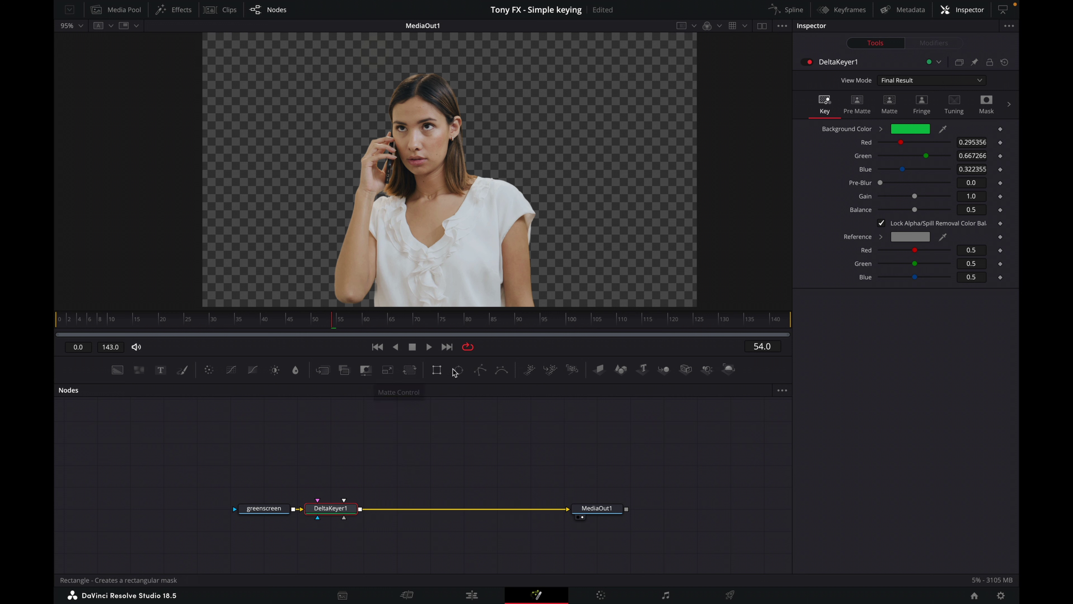
Add a Transform node after the Delta Keyer and rename it greenscreen_transform.
left_click(408, 372)
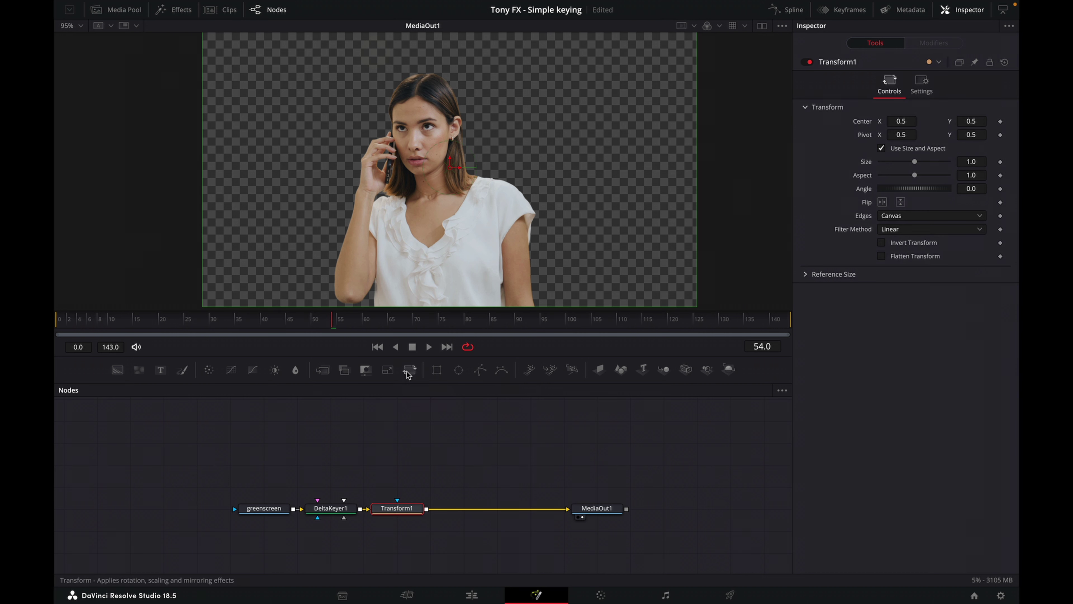
right_click(413, 510)
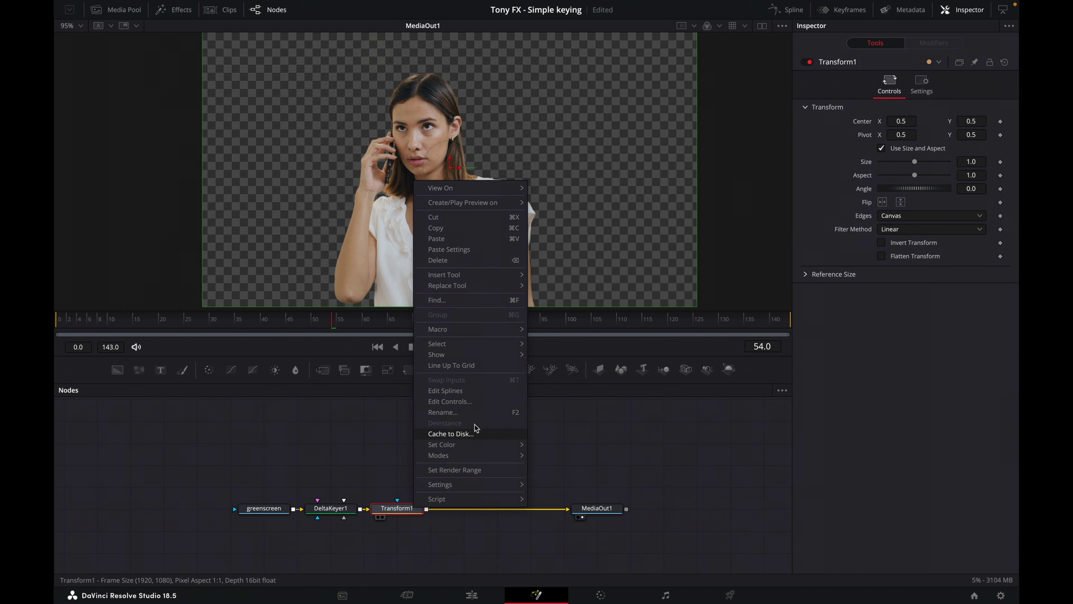
left_click(479, 413)
type("greenscreen_transform")
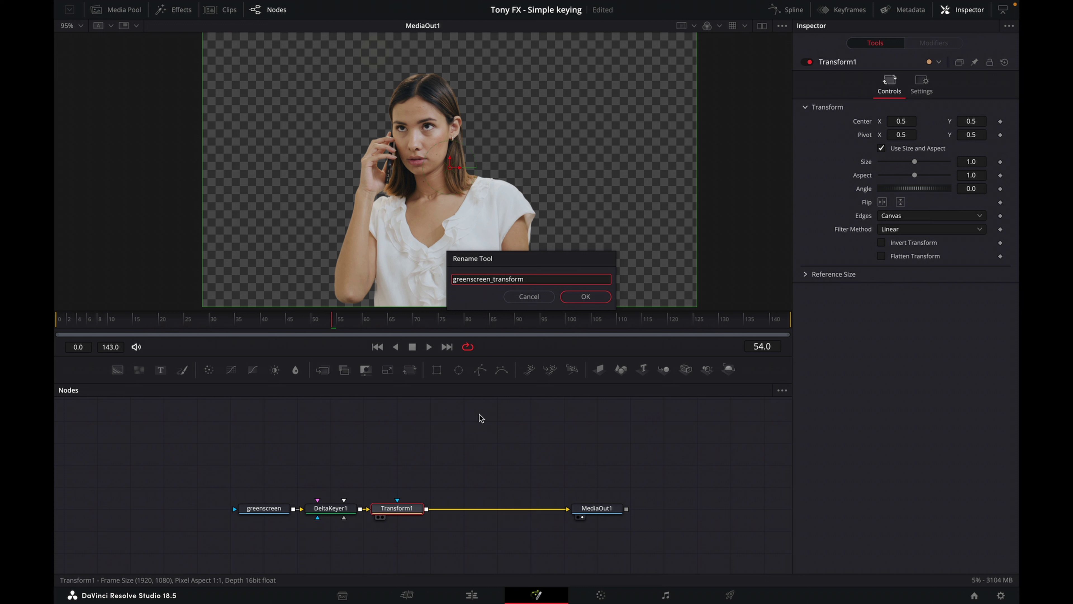
left_click(587, 299)
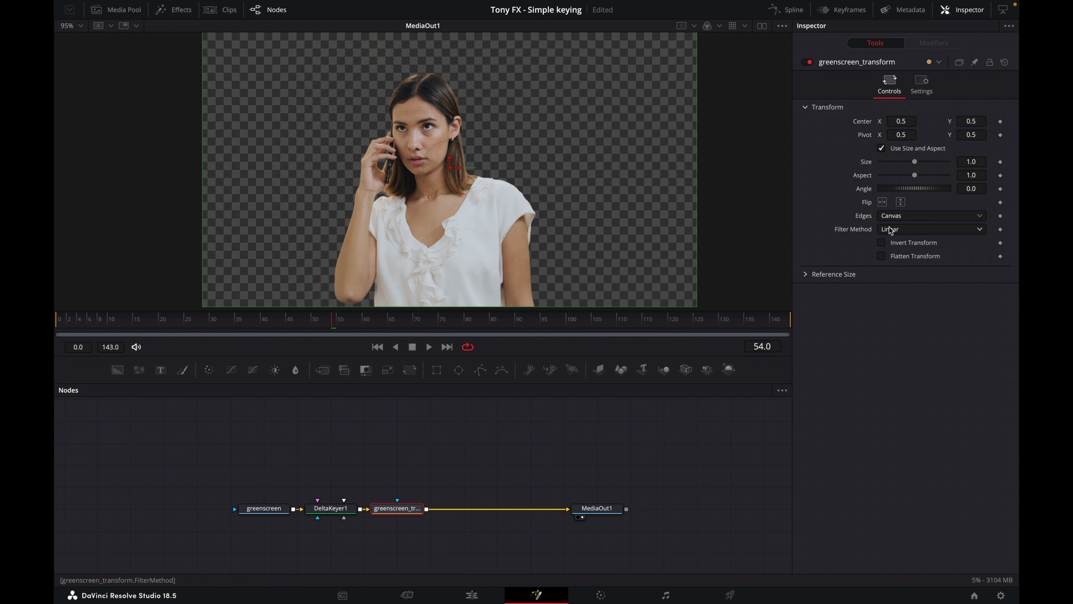
Set the greenscreen_transform node's Size to 1.173 and its Center Y to 0.46.
left_click(983, 160)
type("173")
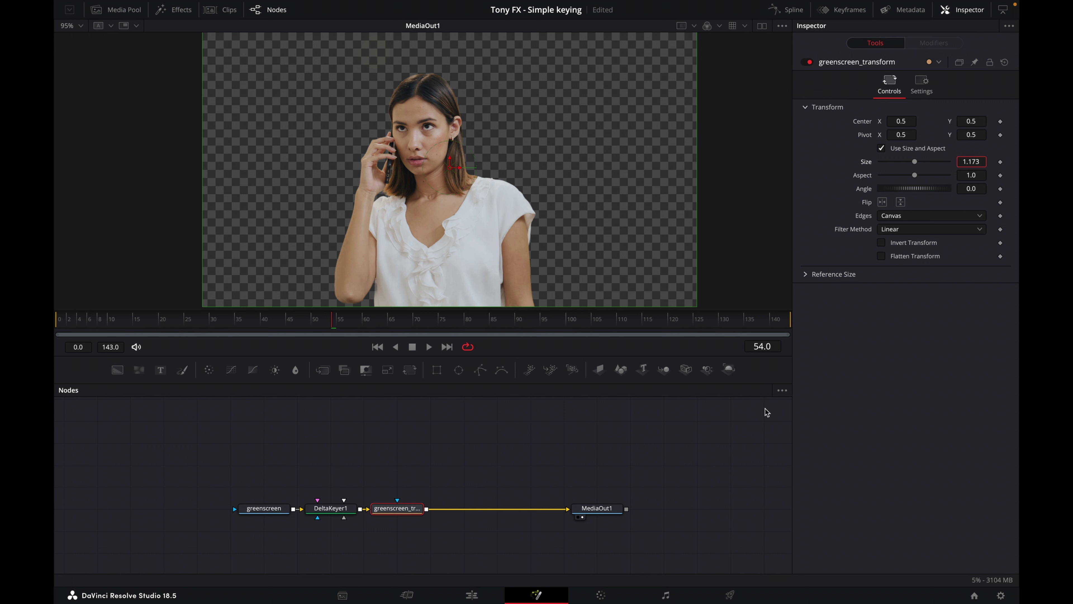
key("Return")
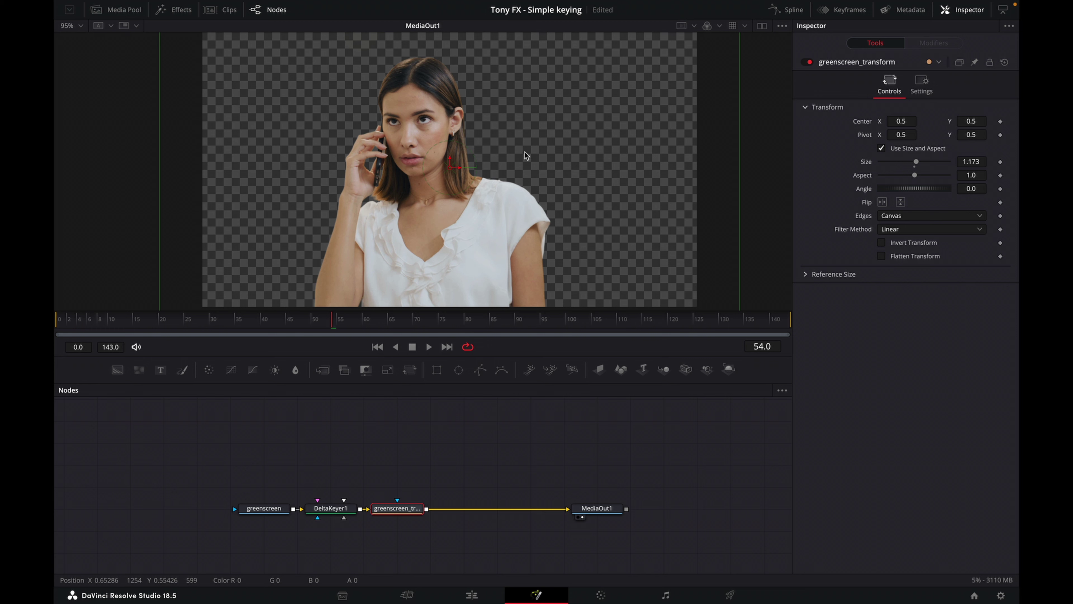
scroll(526, 156, "down", 1)
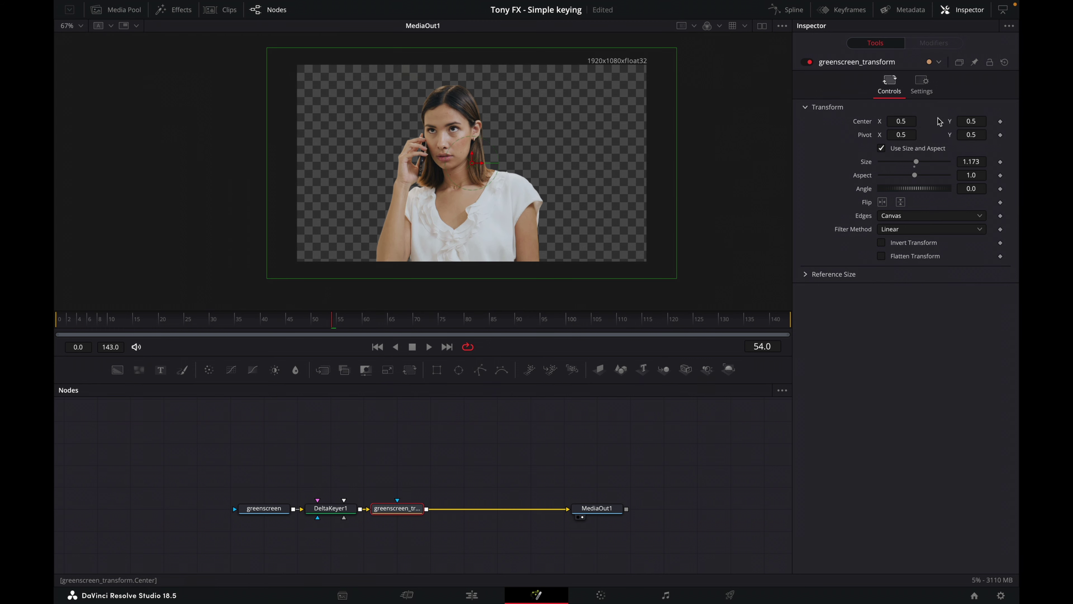
left_click(975, 122)
type("0.46")
key("Tab")
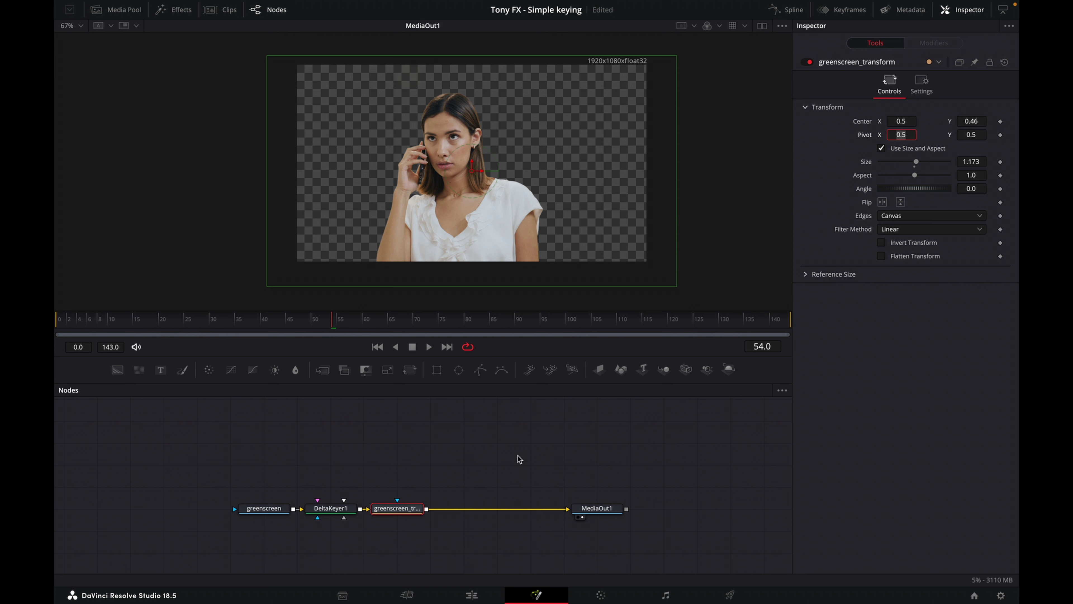
Add a Color Corrector after greenscreen_transform and rename it greenscreen_corrector.
left_click(390, 450)
left_click(410, 509)
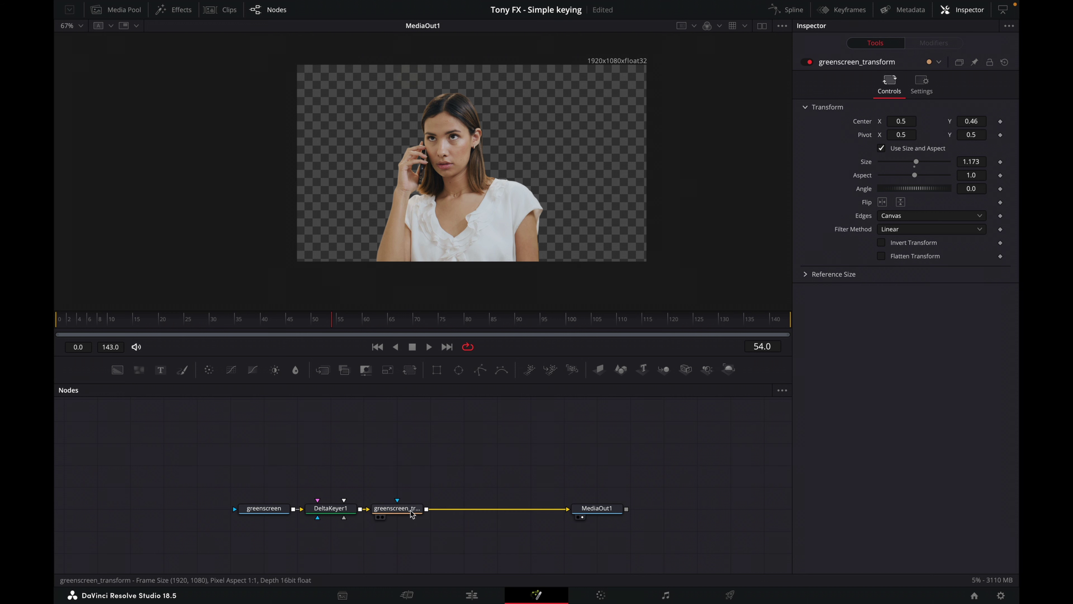
left_click(210, 371)
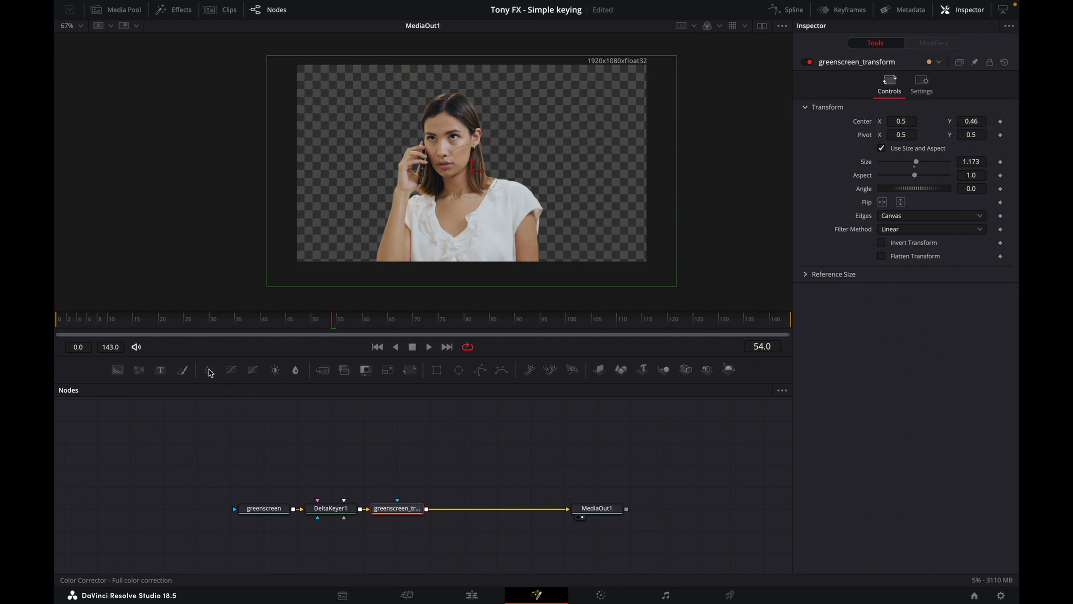
right_click(472, 513)
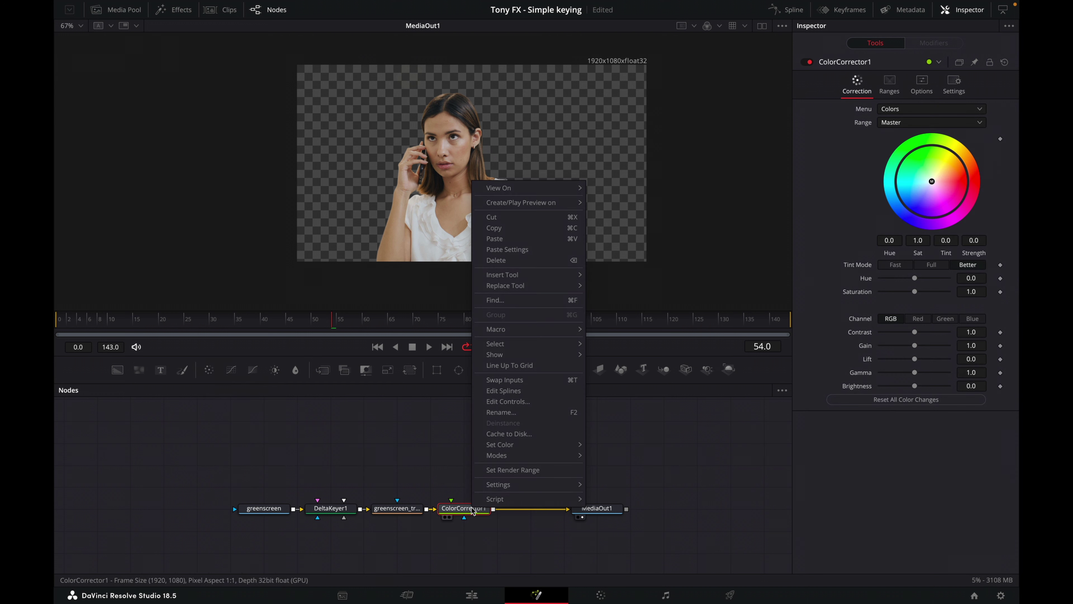
left_click(523, 412)
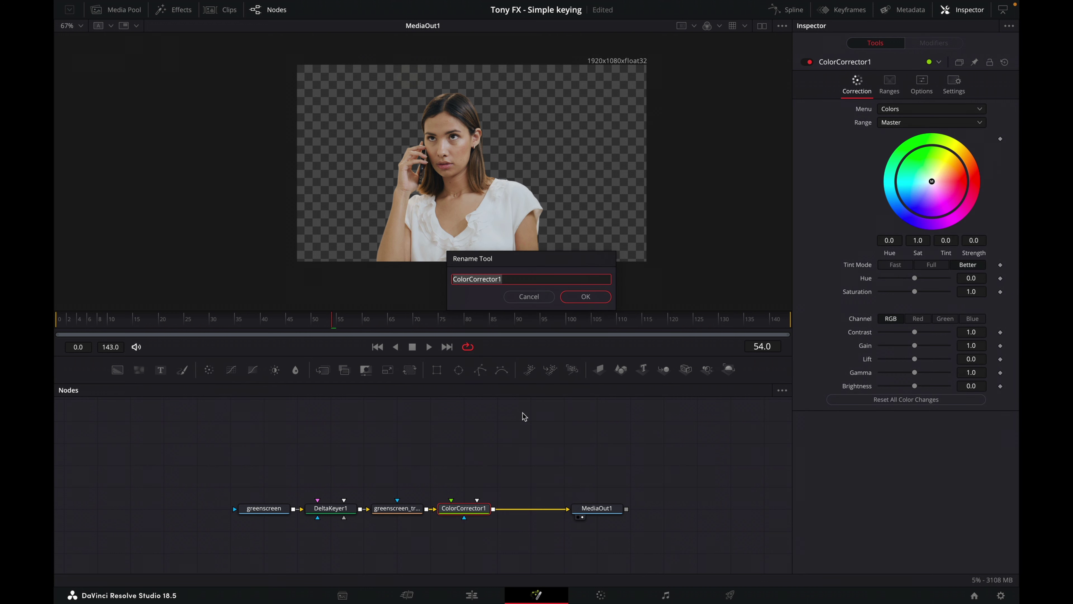
type("greenscreen_corrector")
left_click(575, 297)
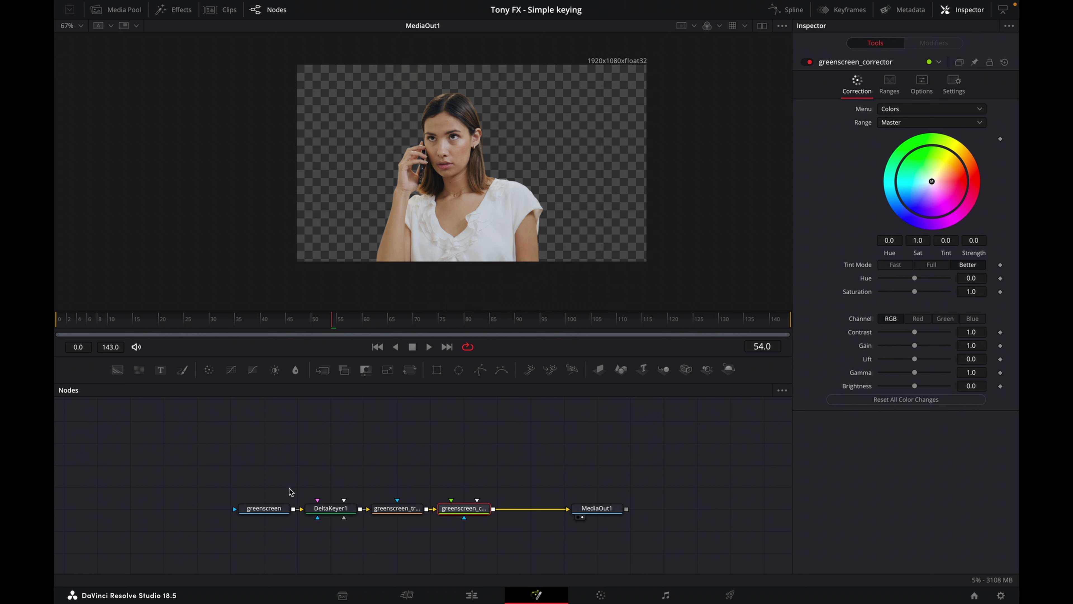
Stack the greenscreen, DeltaKeyer1, greenscreen_transform and greenscreen_corrector nodes vertically in the node graph.
left_click_drag(241, 486, 397, 464)
left_click(523, 455)
left_click_drag(403, 504, 403, 483)
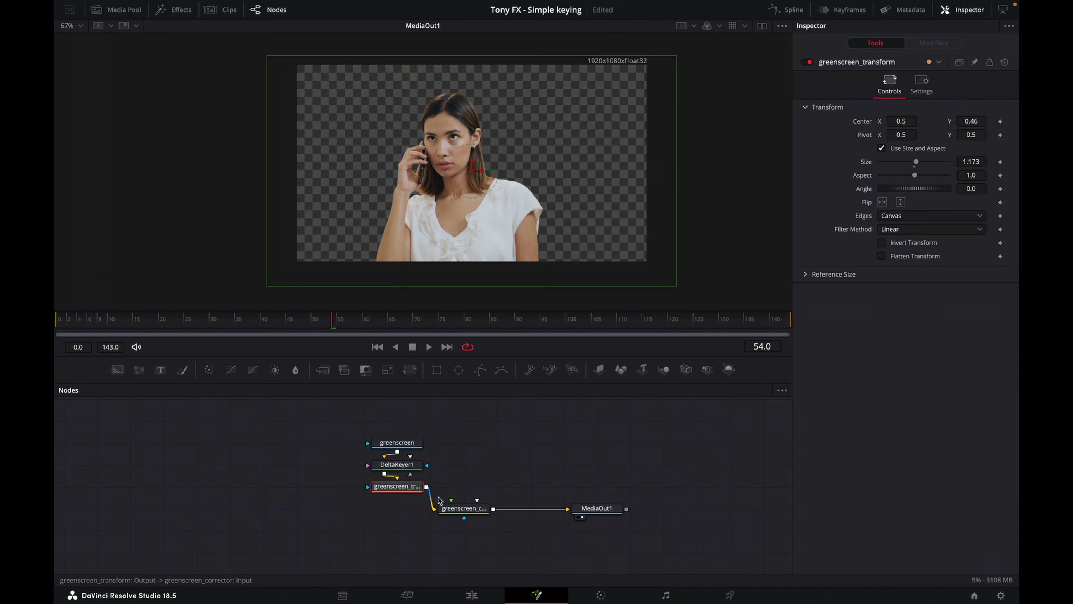
left_click_drag(464, 508, 397, 508)
left_click_drag(349, 429, 479, 512)
left_click(516, 490)
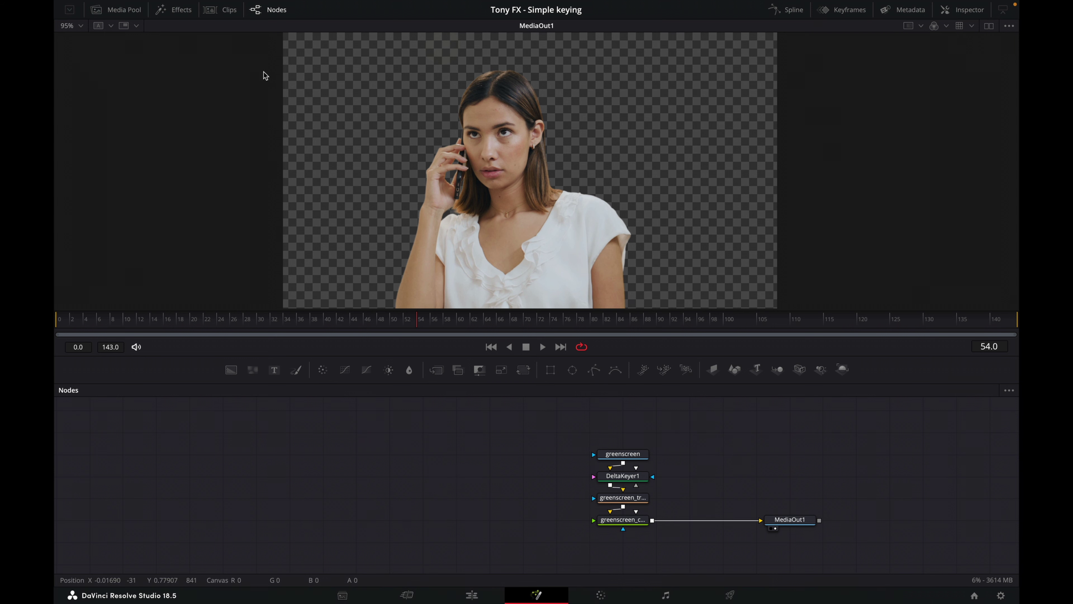
Bring the city image from the media pool into the empty area of the node graph.
left_click(123, 9)
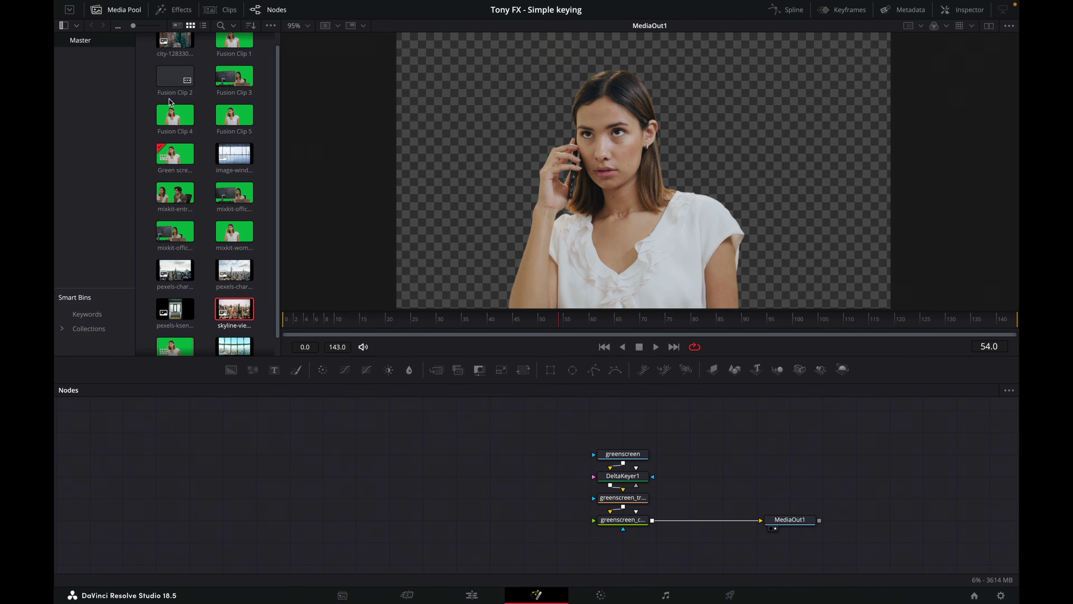
scroll(176, 46, "up", 1)
left_click_drag(177, 51, 258, 501)
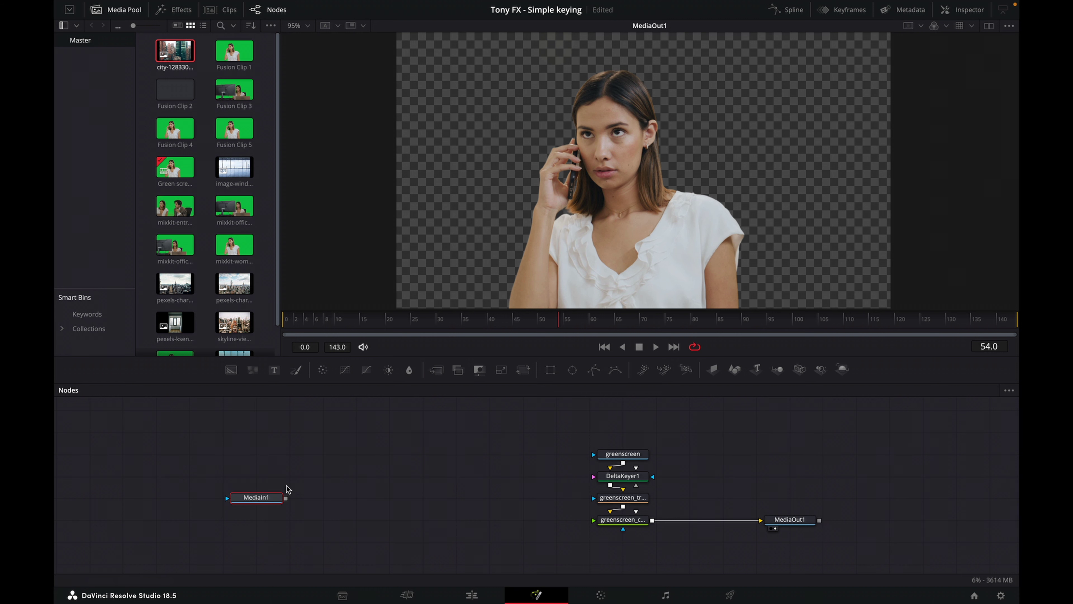
left_click(131, 11)
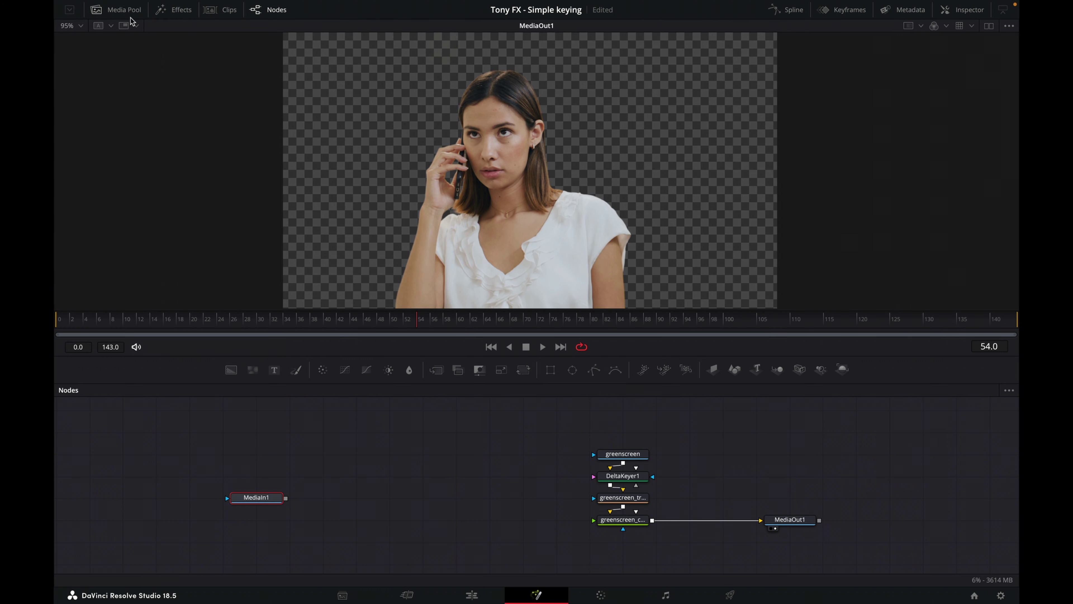
Rename the city image's MediaIn1 node to buildings and move it closer to the greenscreen stack.
right_click(270, 494)
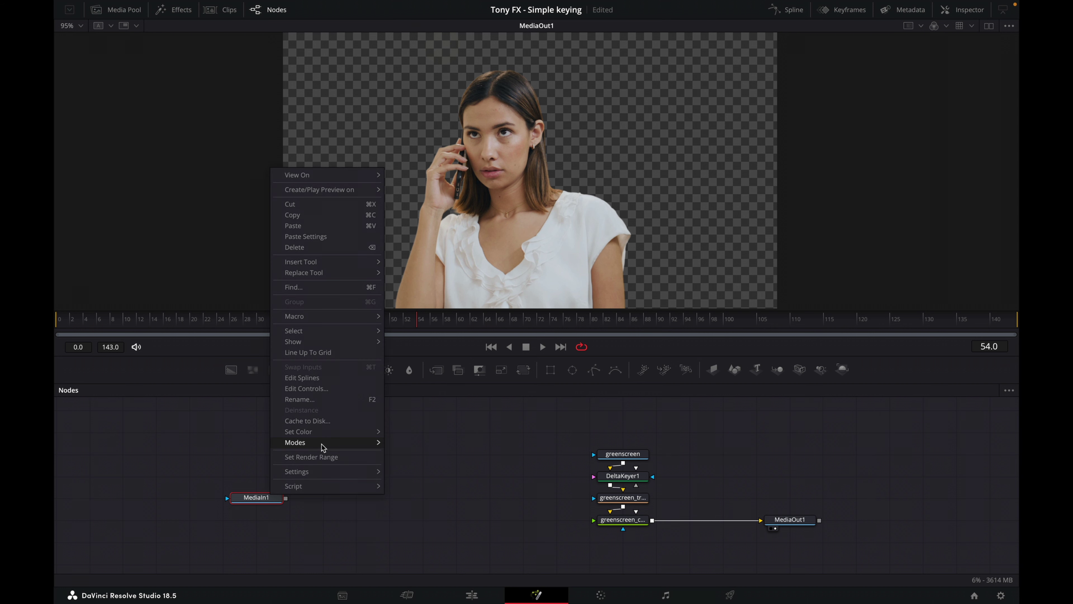
left_click(335, 401)
type("buildings")
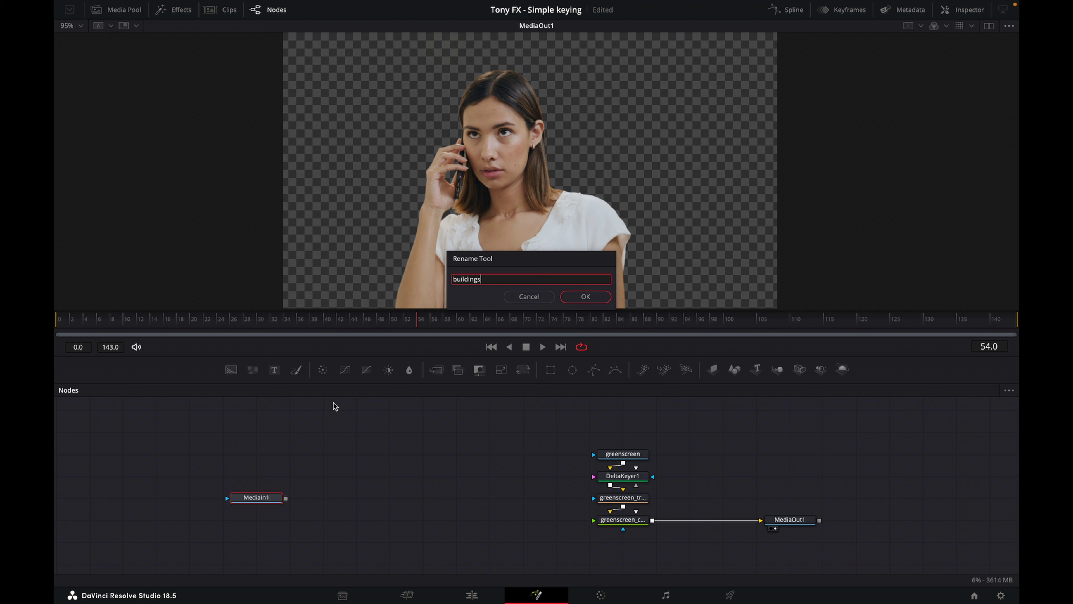
left_click(581, 298)
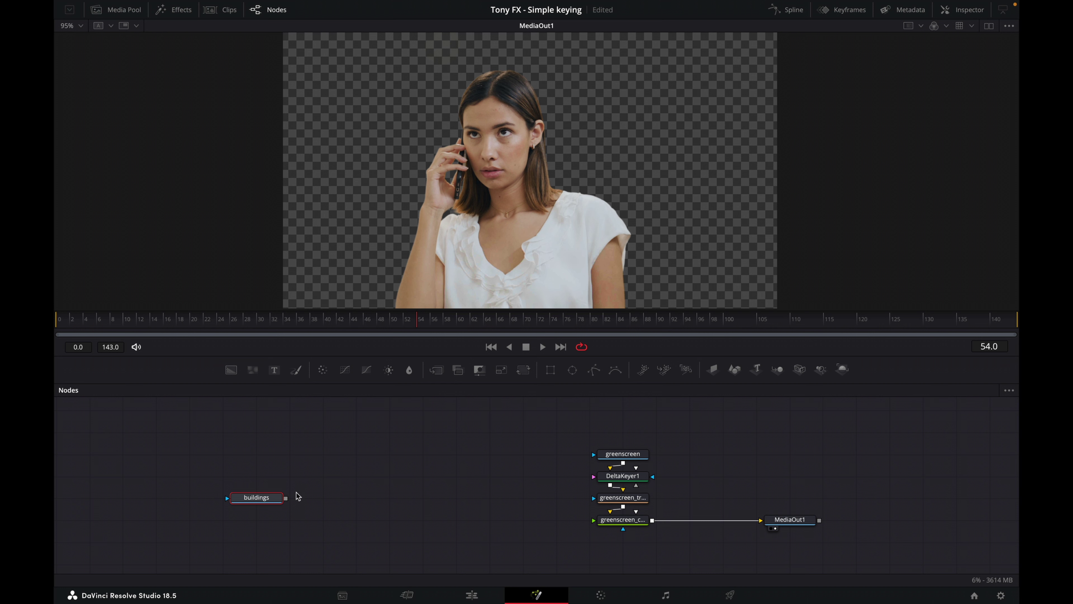
left_click_drag(257, 497, 349, 489)
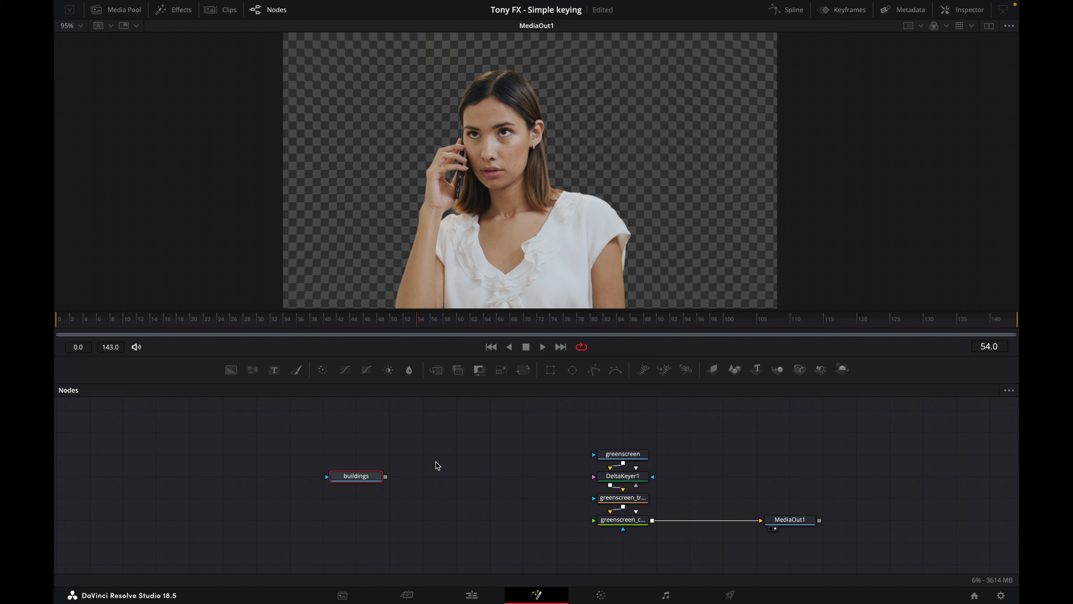
Add a Background node beneath the buildings node, merge buildings over it, and show the Merge1 result in the viewer.
left_click(448, 459)
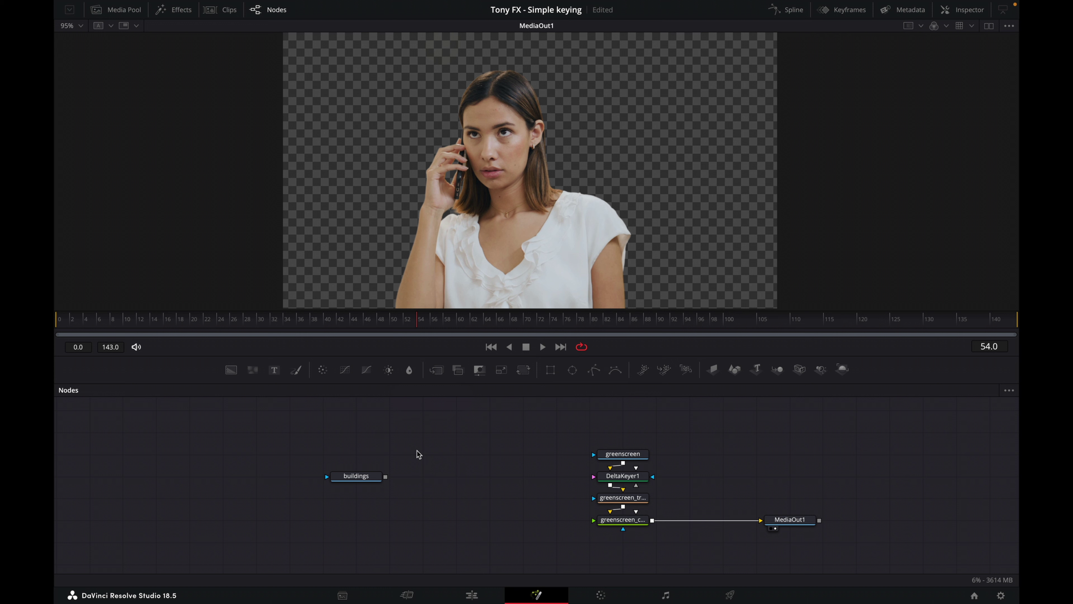
left_click_drag(228, 371, 354, 503)
left_click(416, 513)
left_click_drag(385, 476, 386, 498)
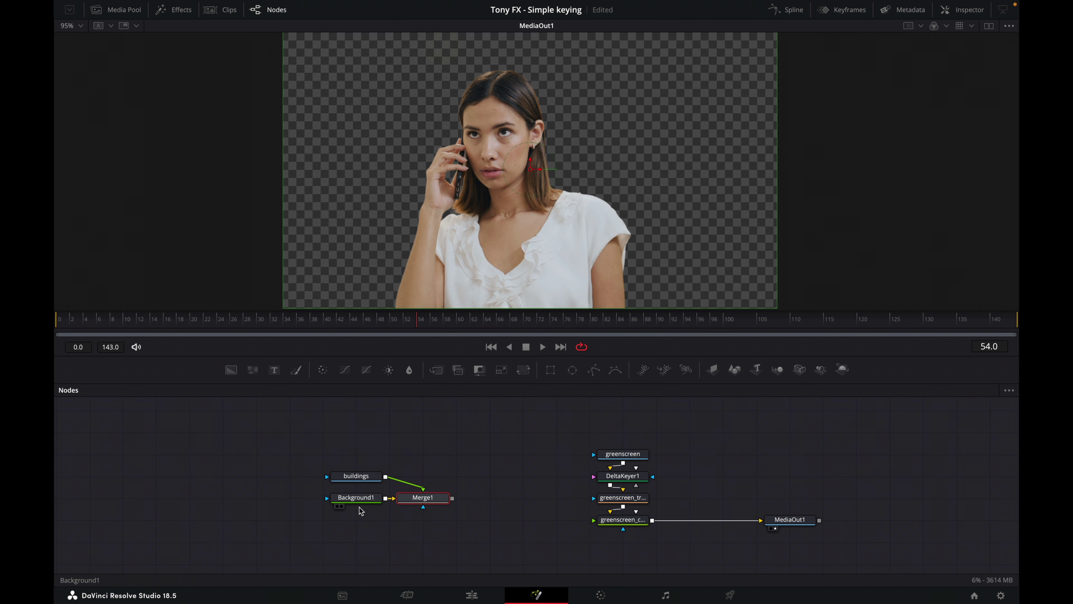
key("1")
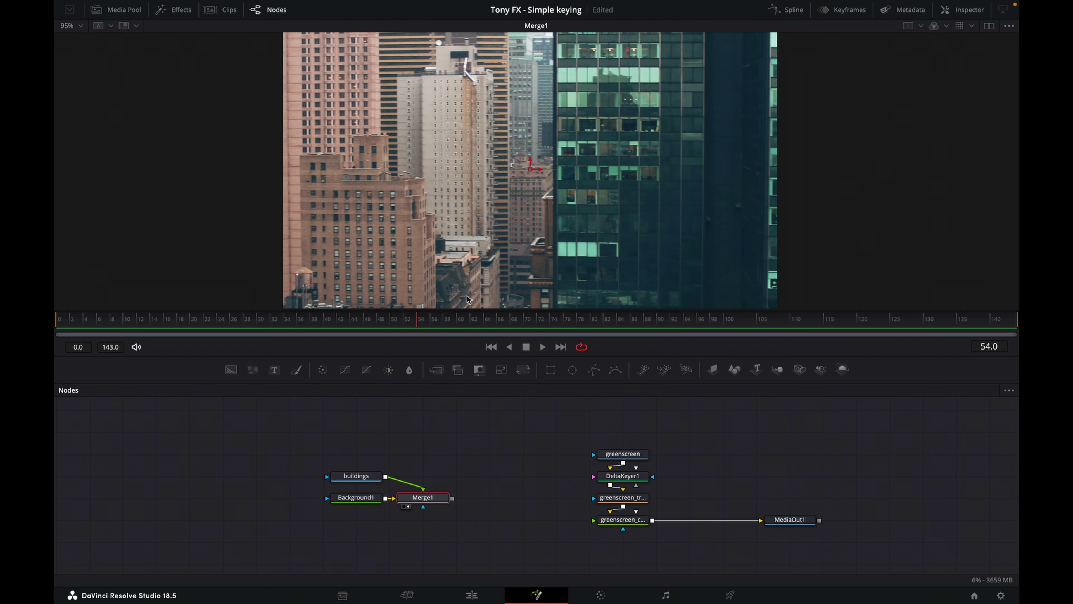
Make the Background1 node fully transparent by setting its Alpha to 0.0.
left_click(370, 499)
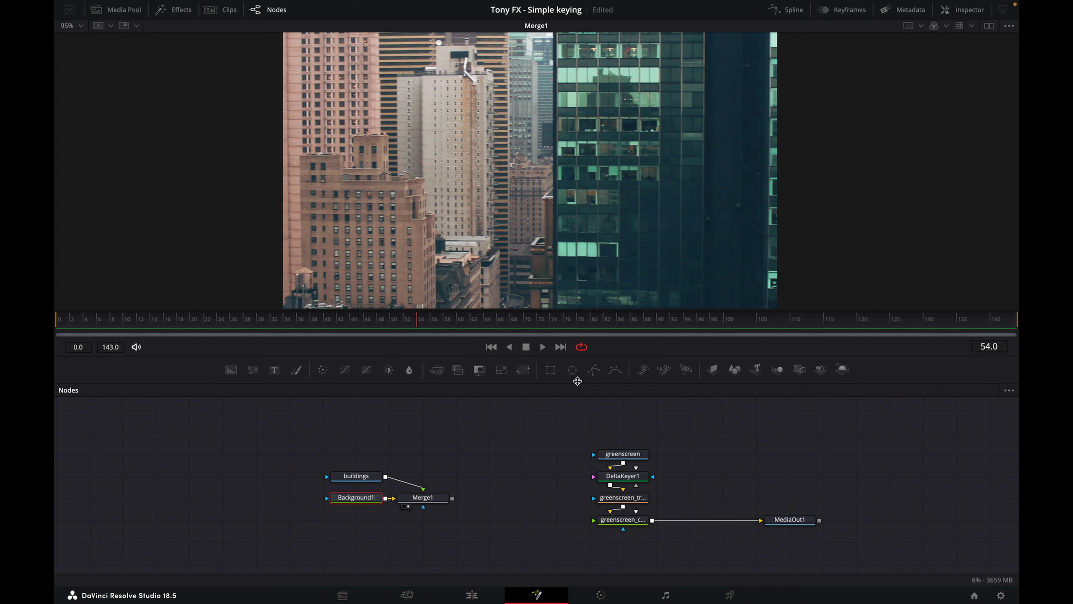
left_click(959, 12)
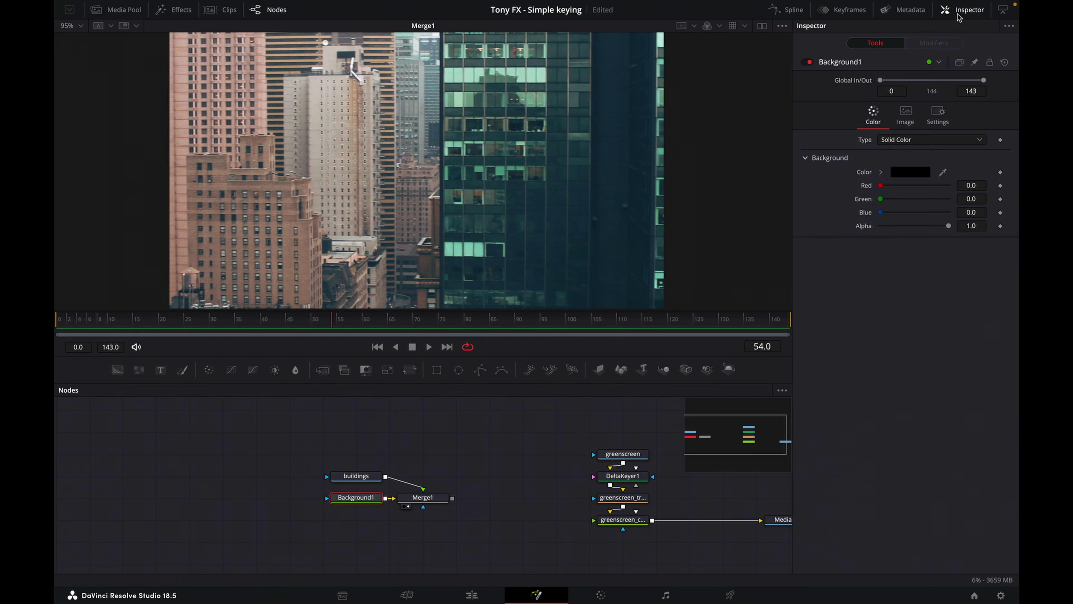
left_click_drag(950, 226, 880, 226)
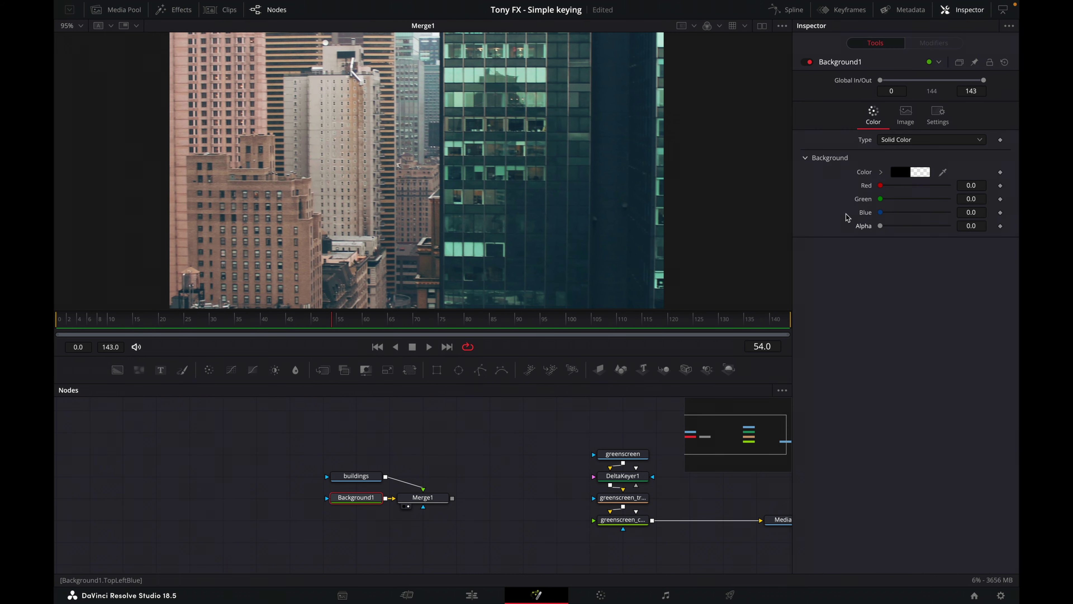
left_click(415, 501)
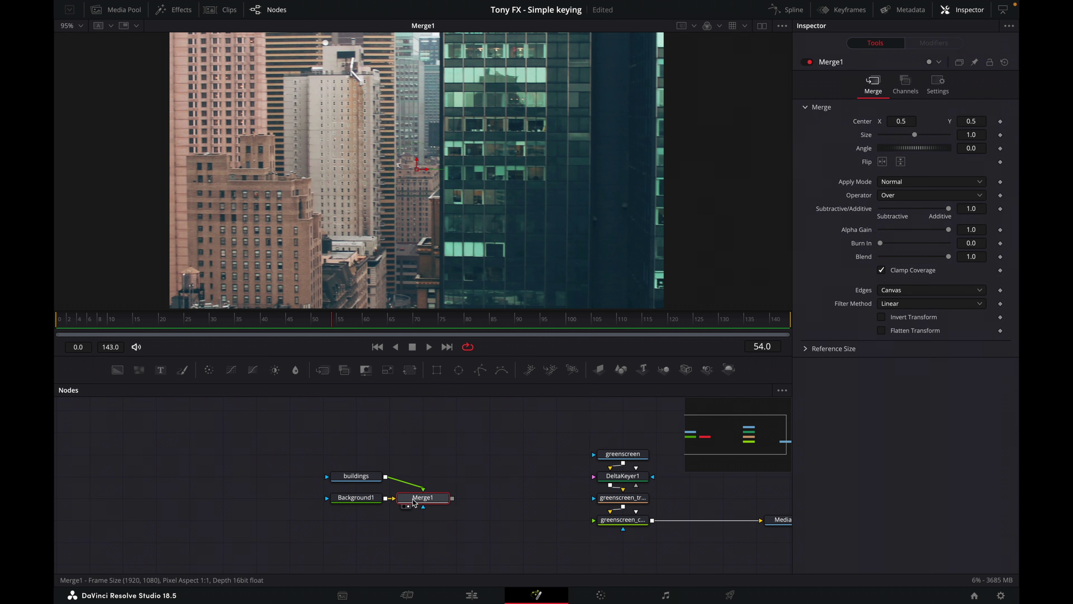
left_click(365, 499)
right_click(364, 499)
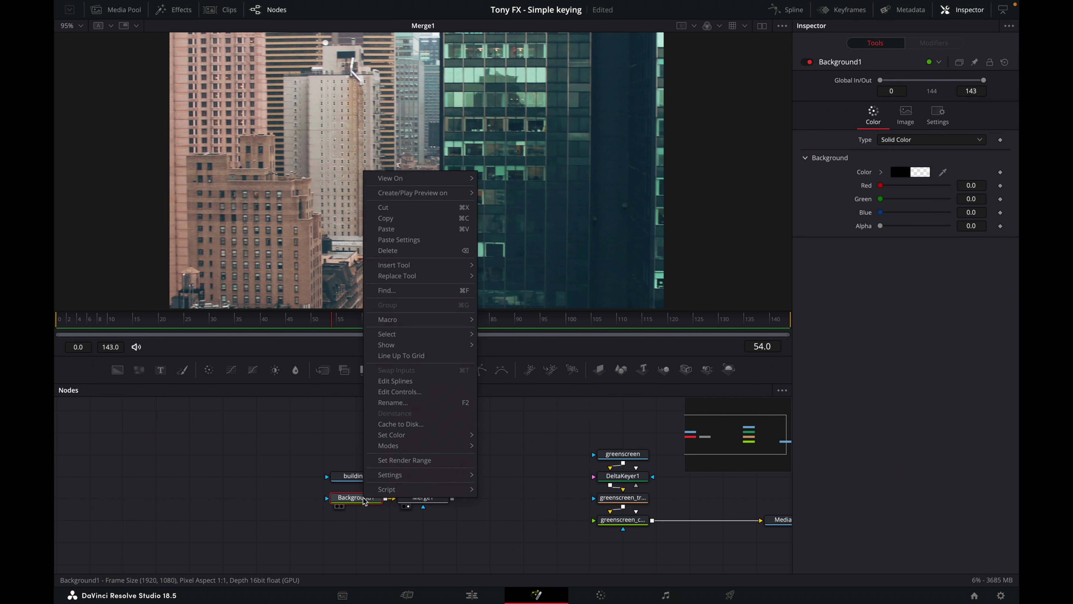
left_click(418, 403)
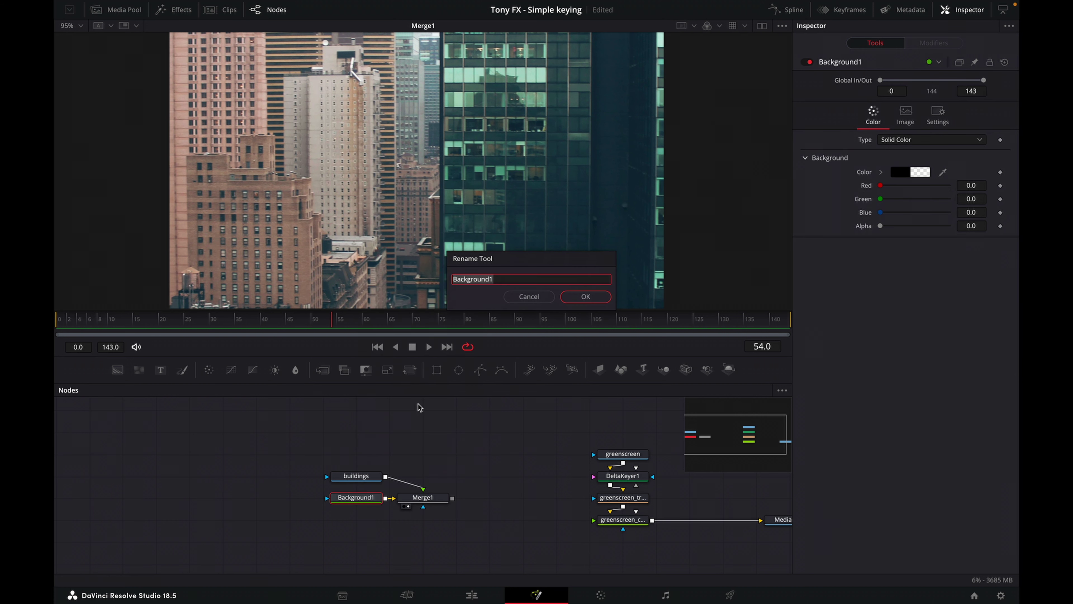
left_click(519, 299)
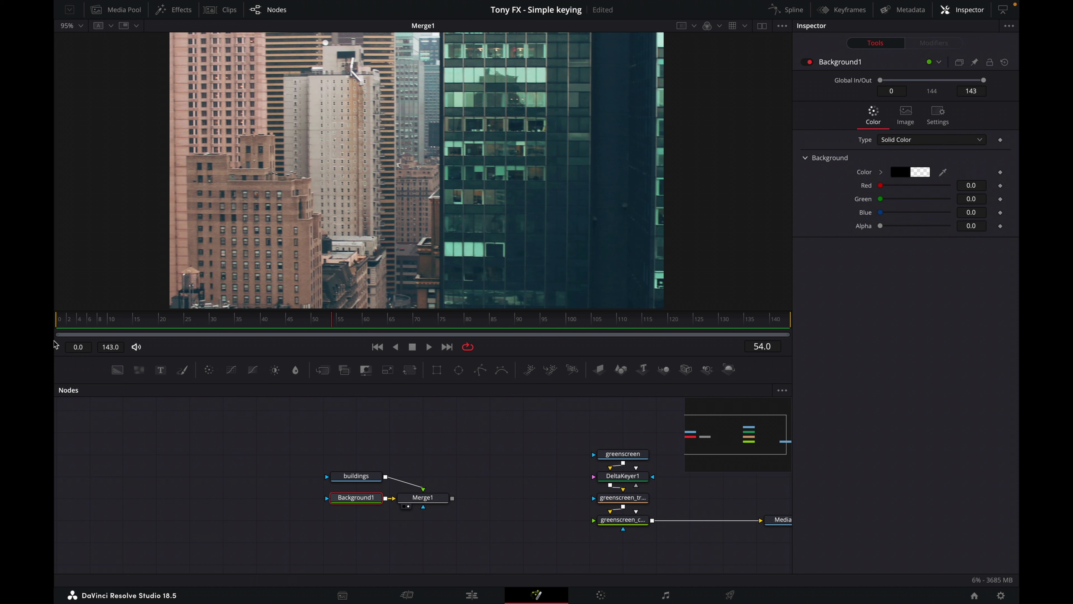
Add a Transform node after Merge1 and place it directly beneath Merge1 in the node graph.
left_click(436, 500)
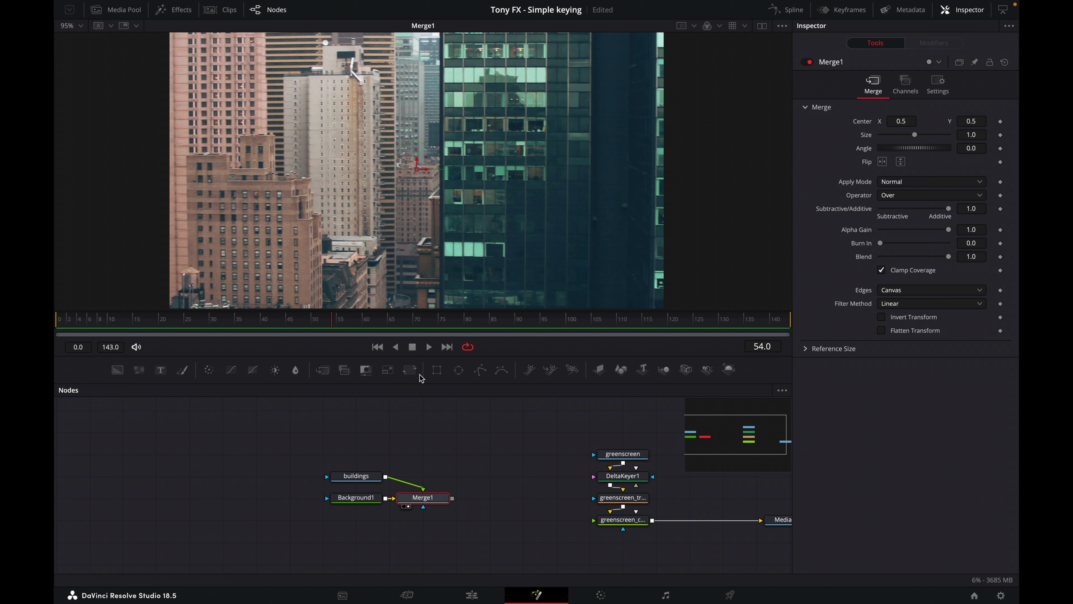
left_click(410, 368)
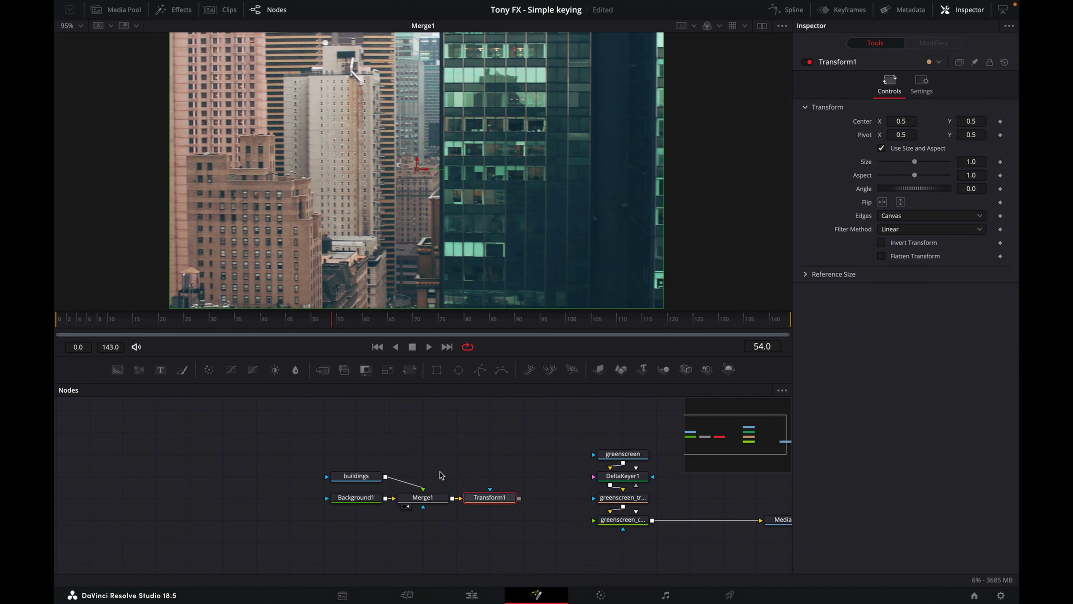
left_click_drag(490, 499, 423, 521)
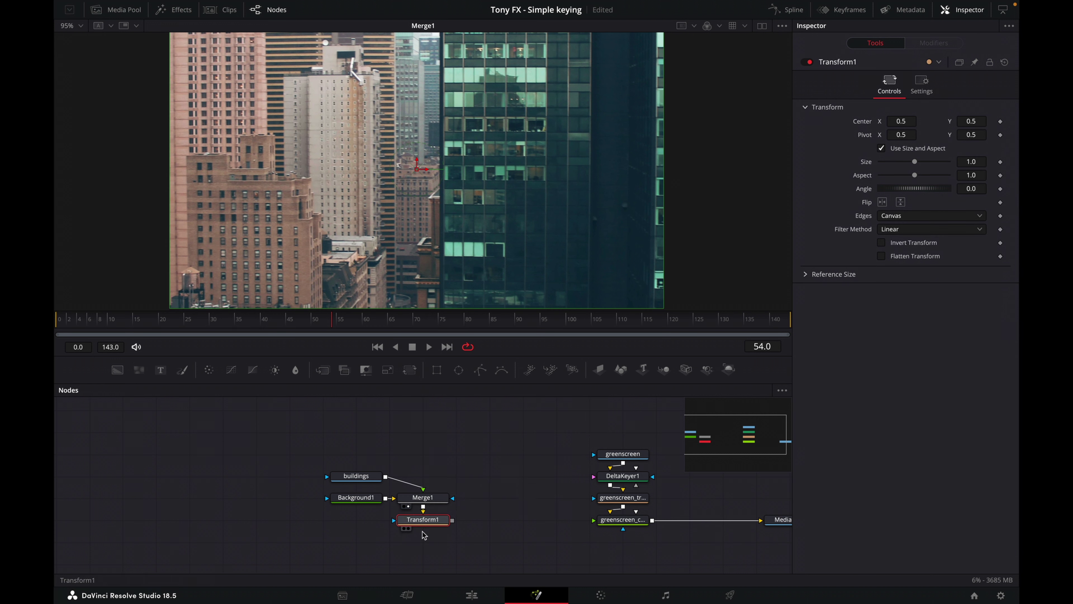
Move the buildings, Background1, Merge1 and Transform1 nodes together farther from the greenscreen stack, undoing the accidental disconnection of buildings.
left_click_drag(328, 457, 425, 511)
left_click_drag(317, 454, 412, 465)
left_click(364, 475)
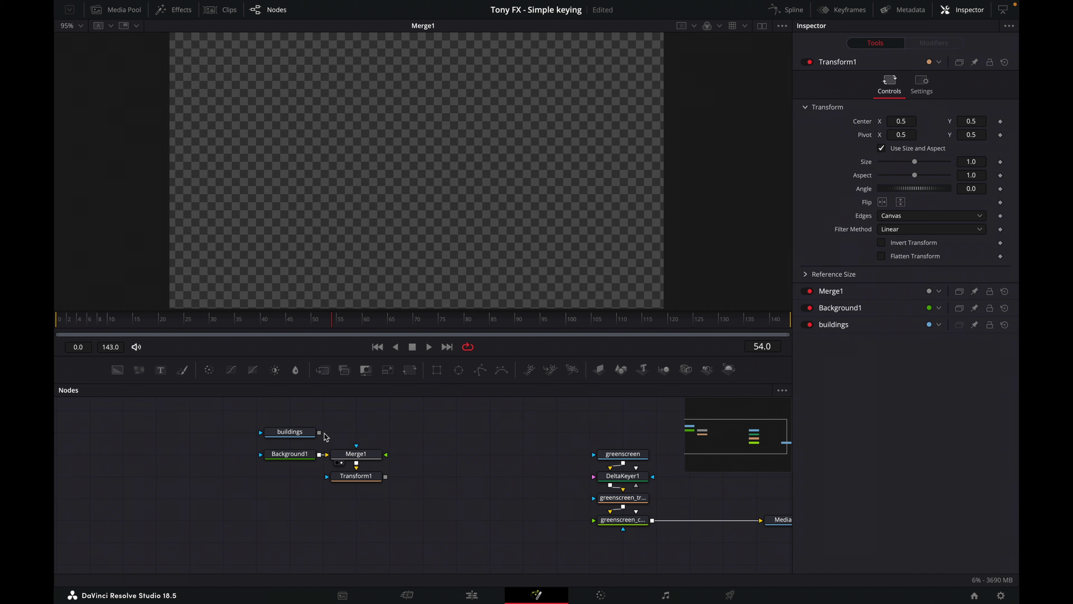
key("ctrl+z")
Rename the Transform1 node as buildings_transform.
left_click(373, 477)
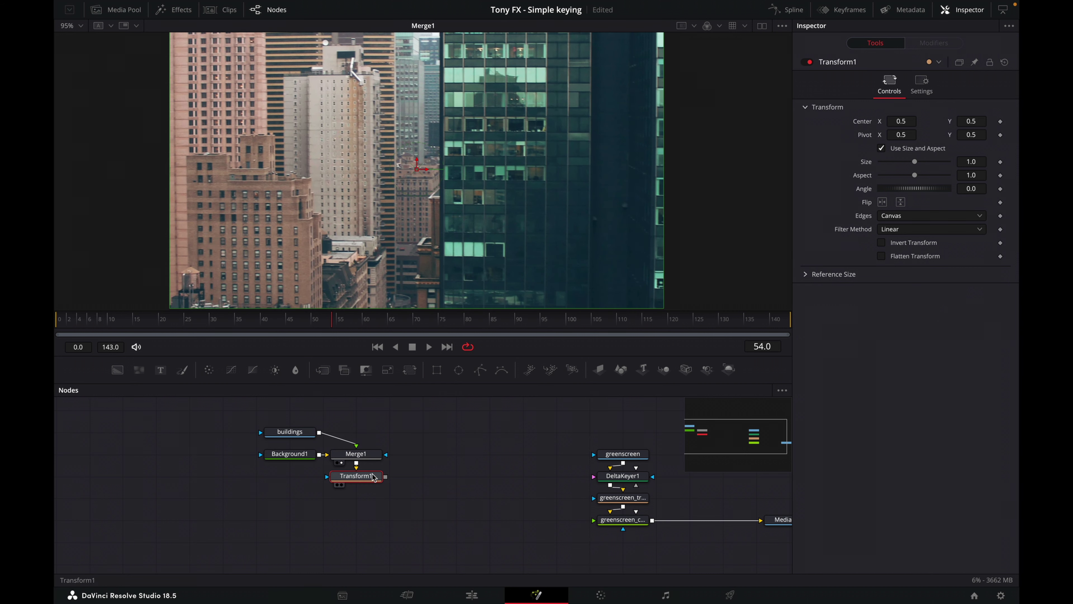
right_click(373, 477)
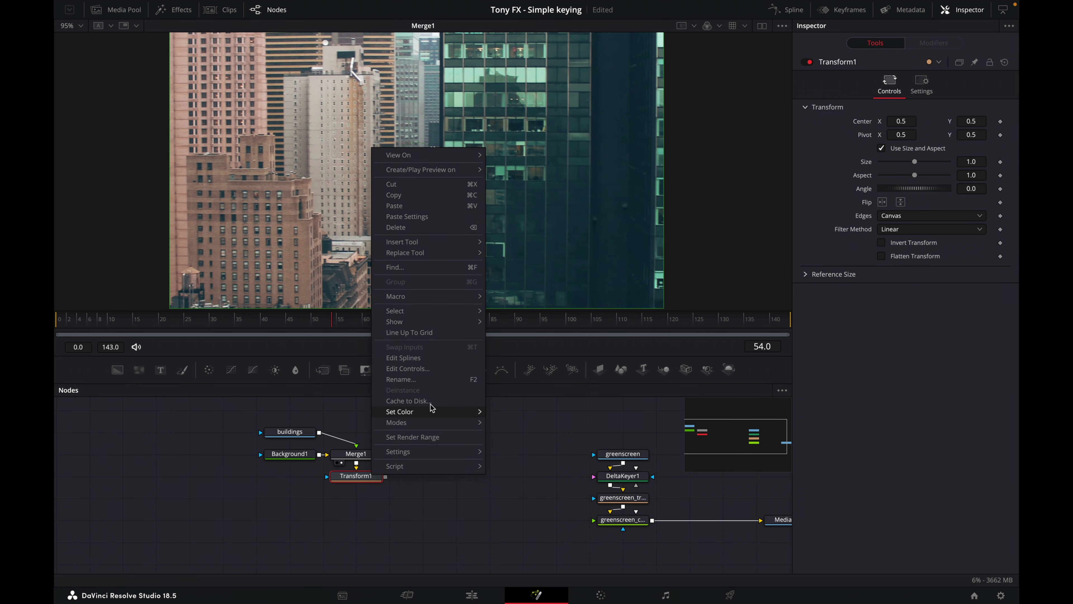
left_click(430, 379)
type("buil")
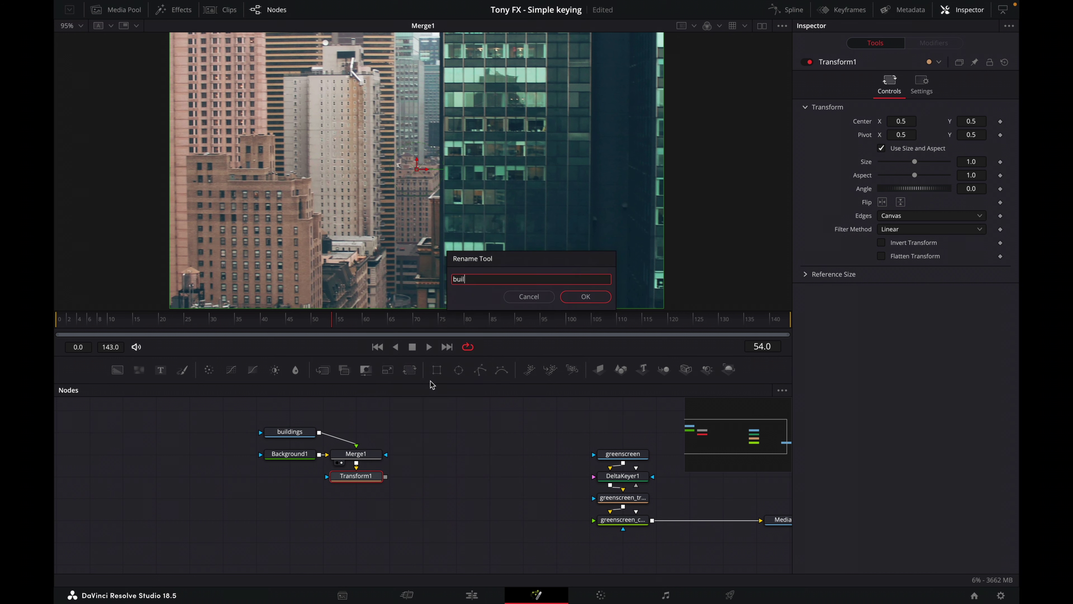
type("dings_trab")
key("BackSpace")
type("nsform")
key("Return")
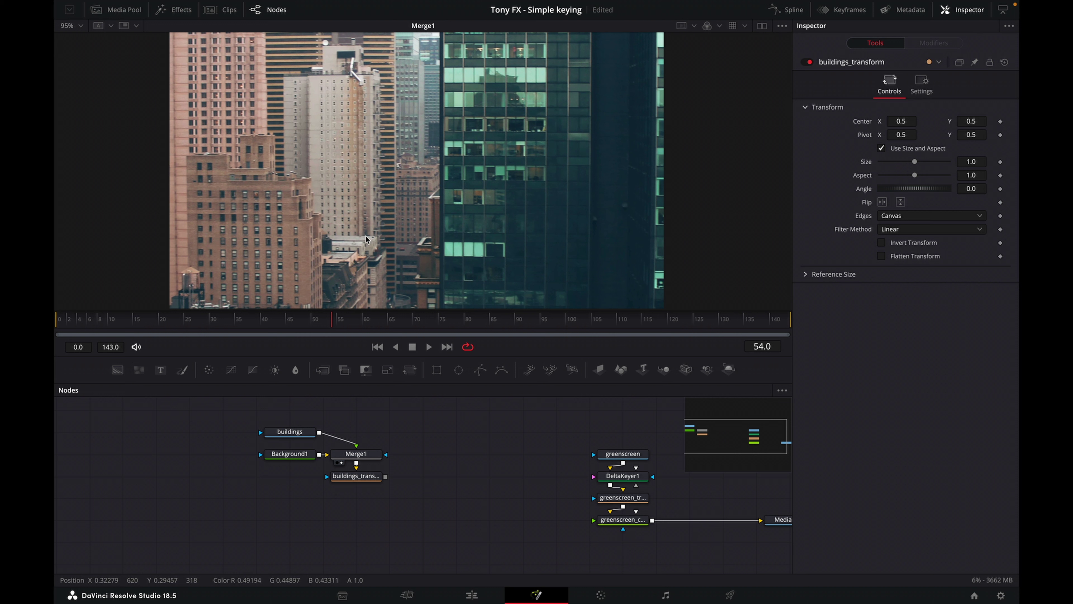
Add a Blur node after buildings_transform, rename it buildings_blur, and place it directly beneath buildings_transform.
left_click(354, 479)
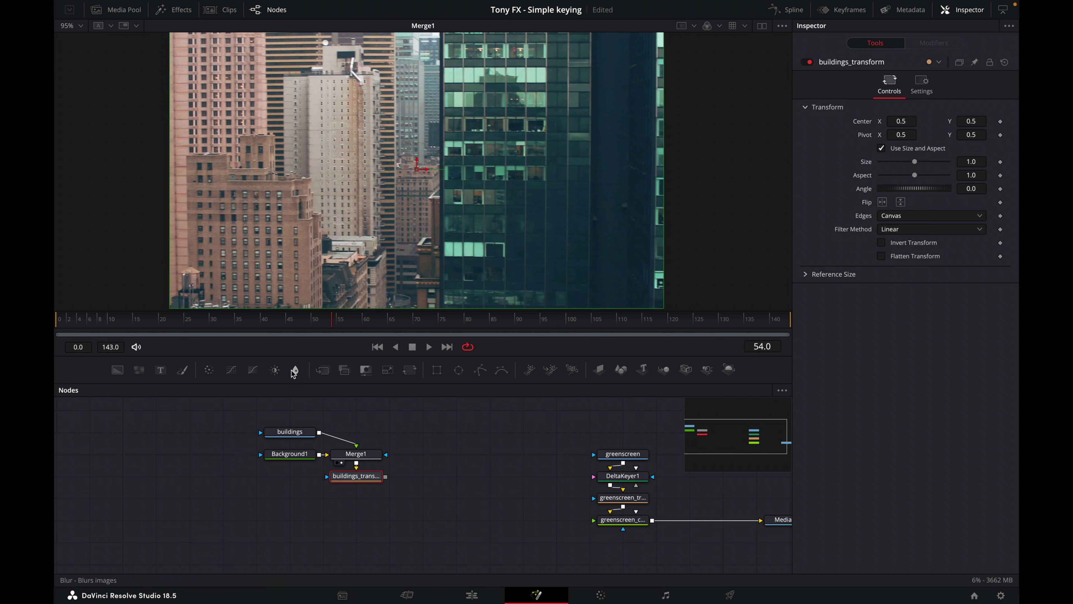
left_click_drag(294, 373, 361, 516)
left_click_drag(384, 476, 380, 520)
right_click(383, 521)
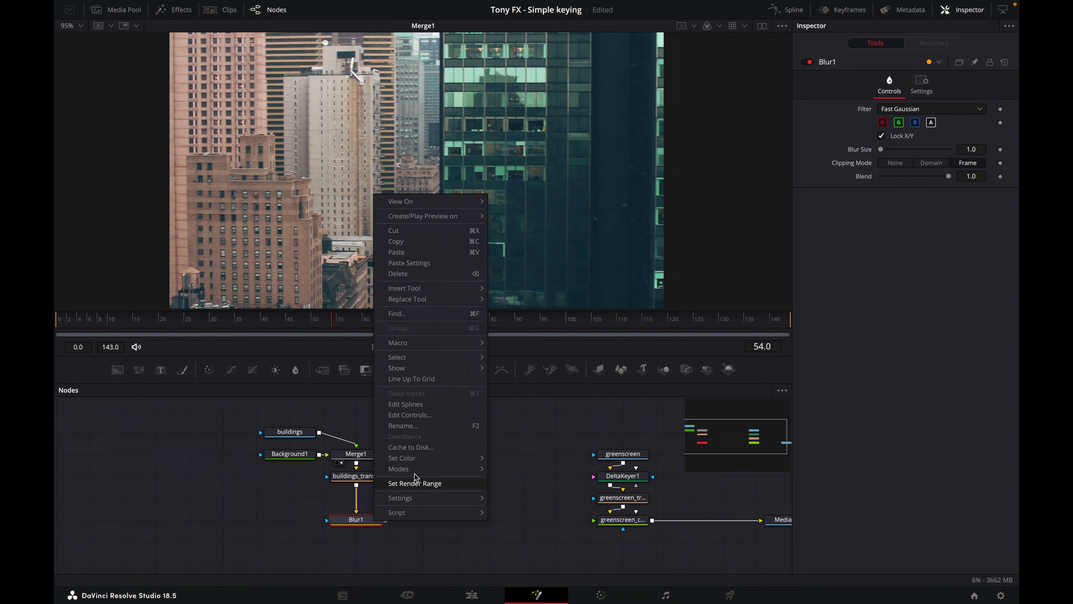
left_click(436, 426)
type("buildings_blur")
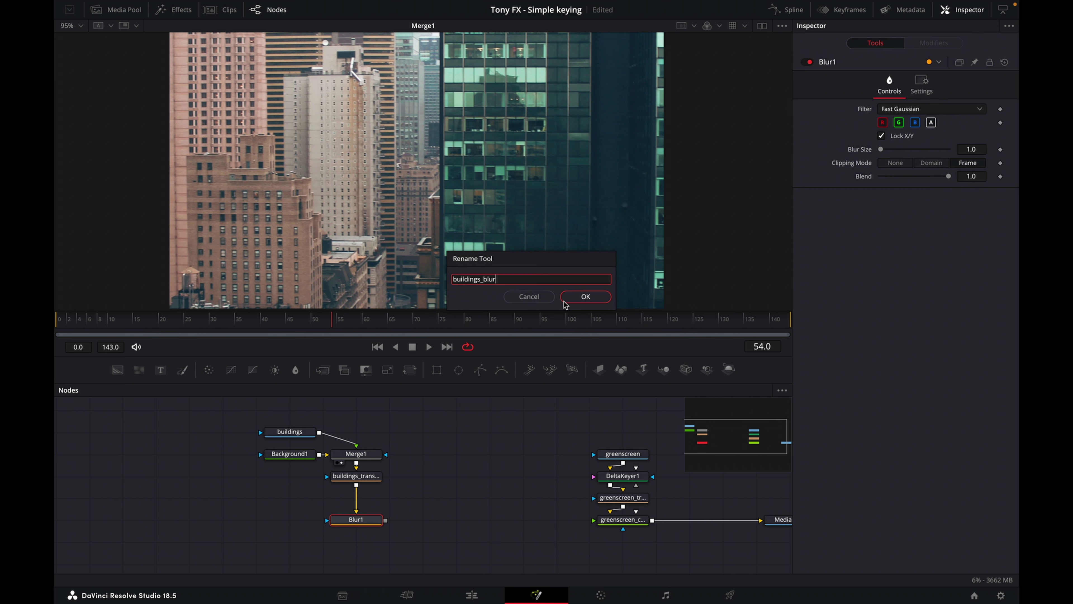
left_click(586, 296)
left_click_drag(370, 510, 370, 502)
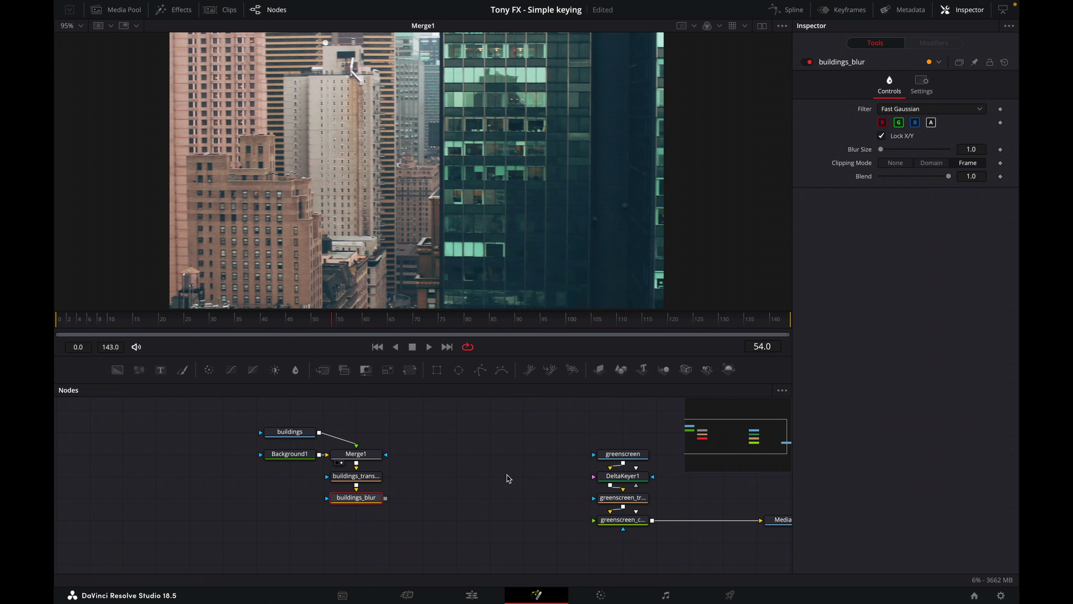
Add a Color Corrector after buildings_blur and rename it buildings_corrector.
left_click(443, 467)
left_click(373, 504)
left_click(209, 370)
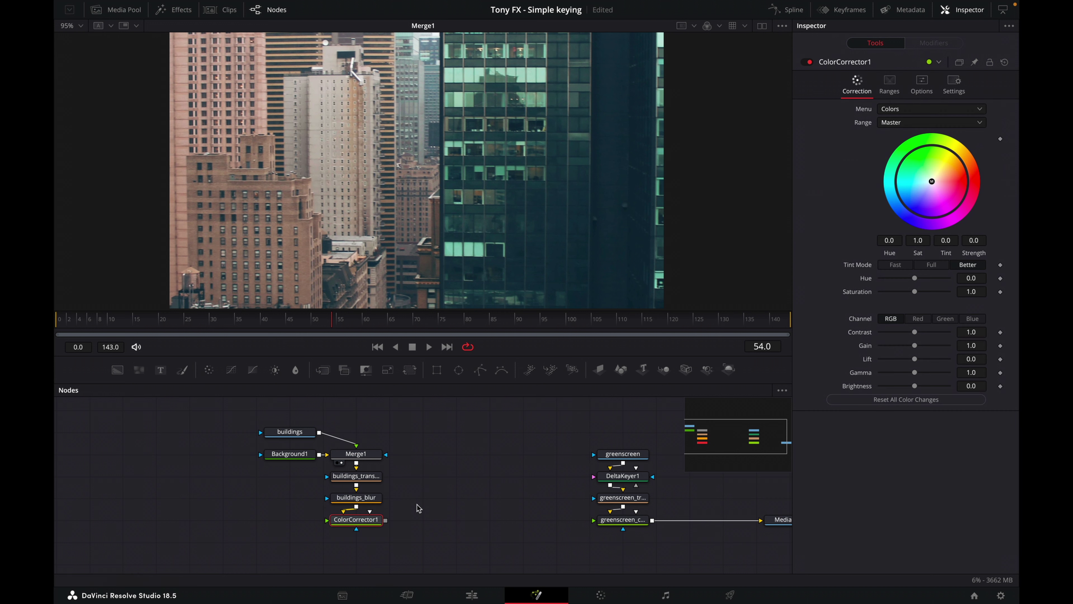
right_click(364, 517)
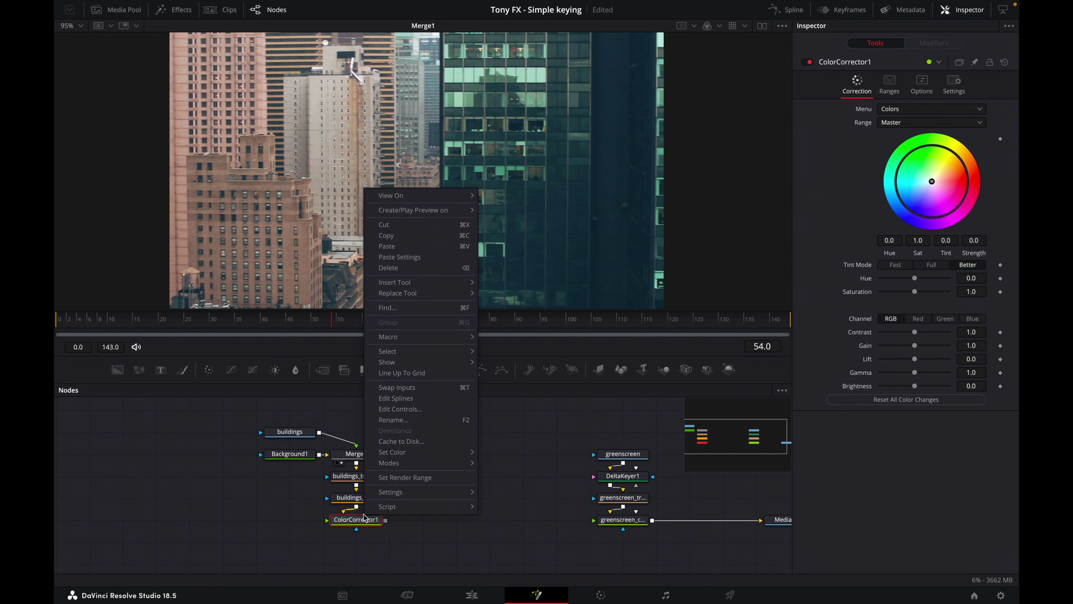
left_click(418, 421)
type("buildings_corrector")
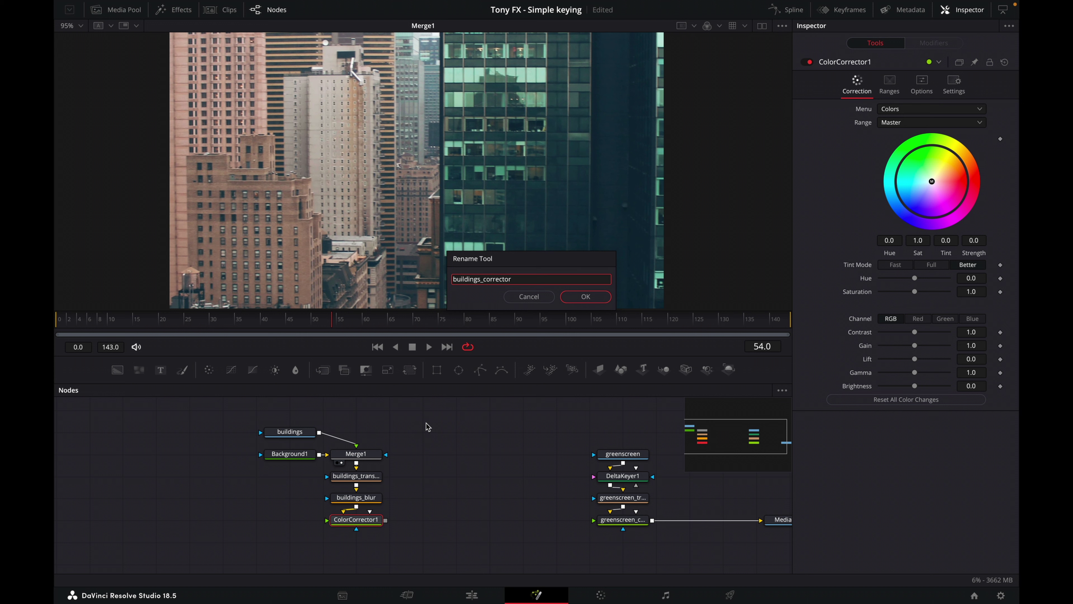
left_click(575, 298)
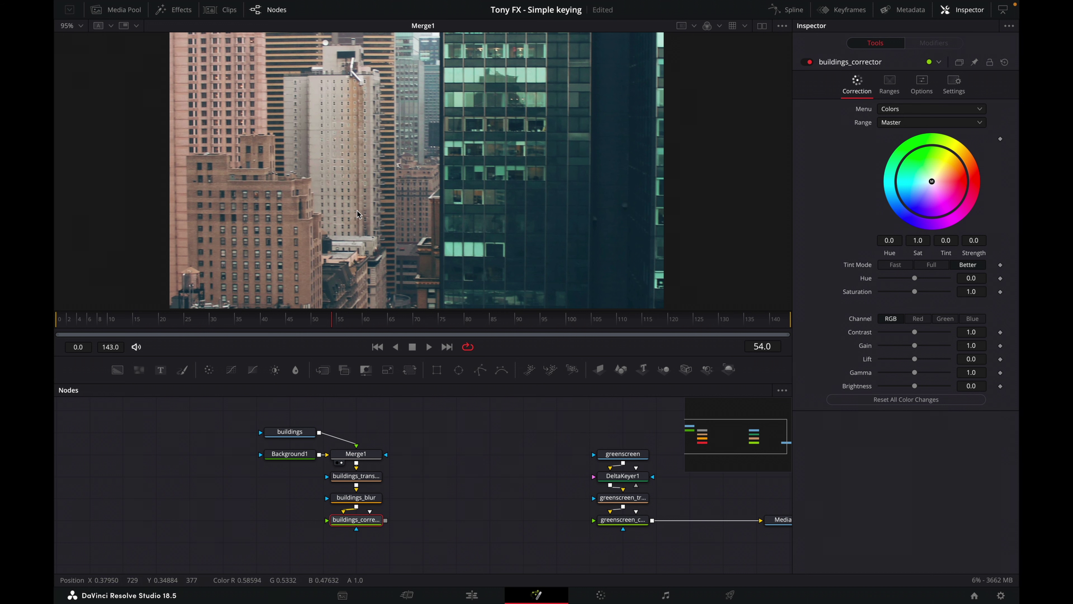
Show the buildings_corrector output in the viewer with the whole frame visible.
scroll(408, 192, "down", 1)
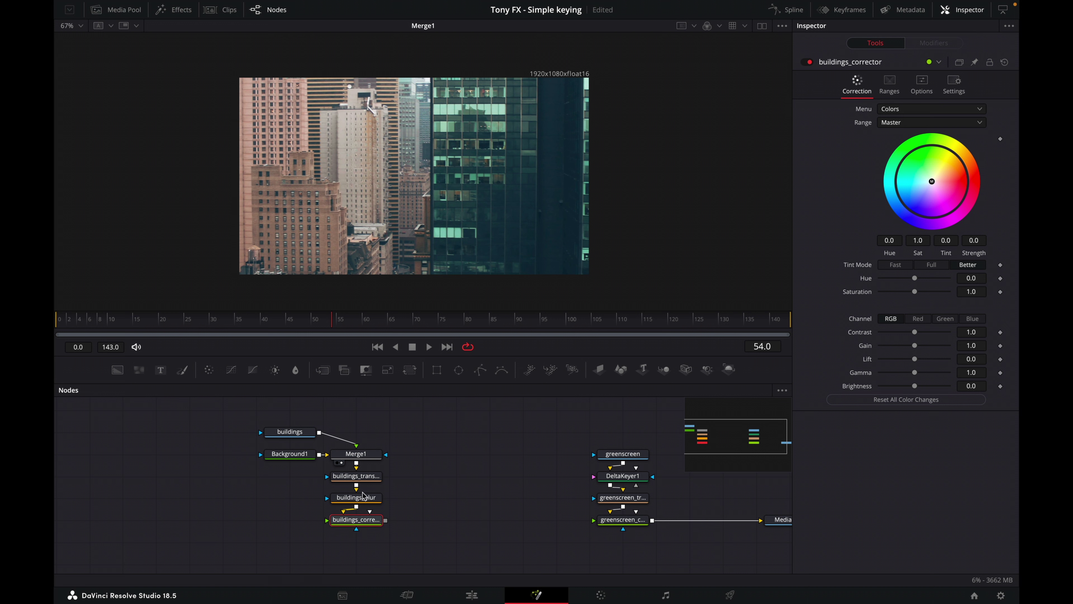
left_click(356, 476)
key("1")
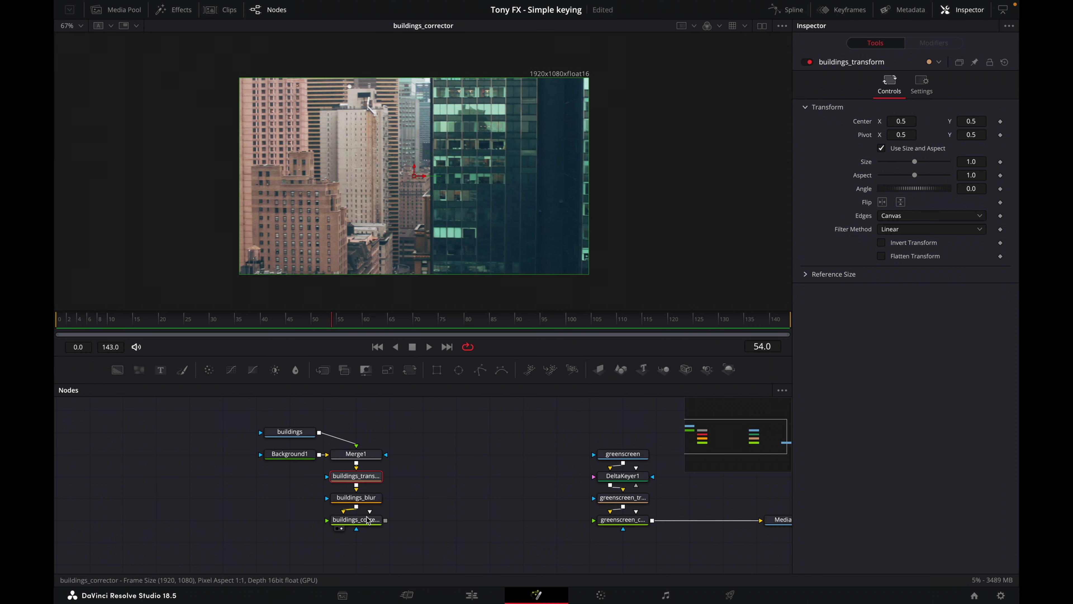
left_click(359, 523)
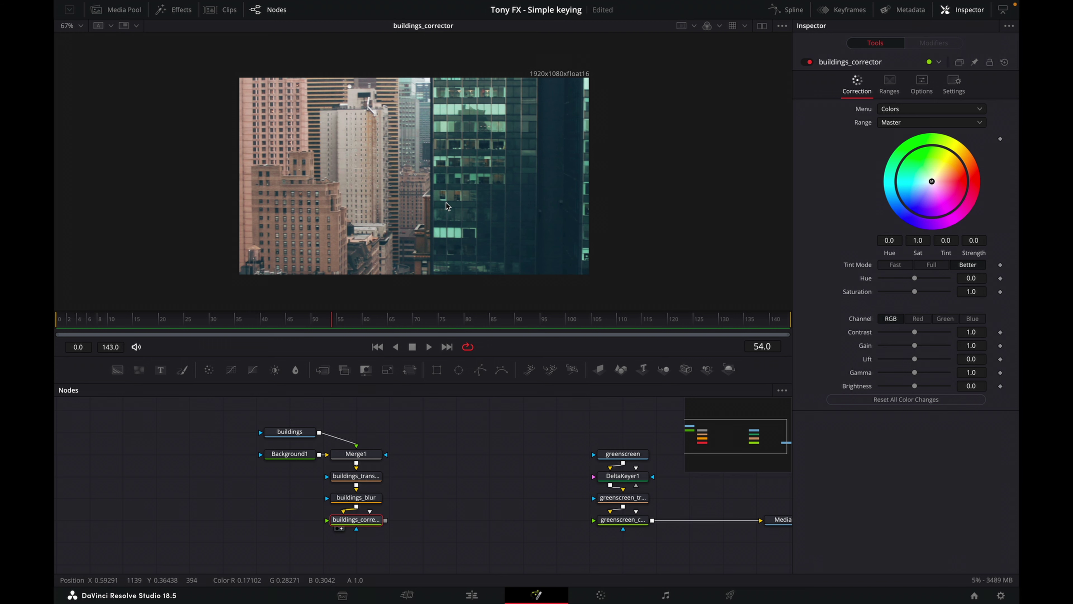
Scale the city image down by setting the buildings_transform Size to 0.551.
left_click(371, 479)
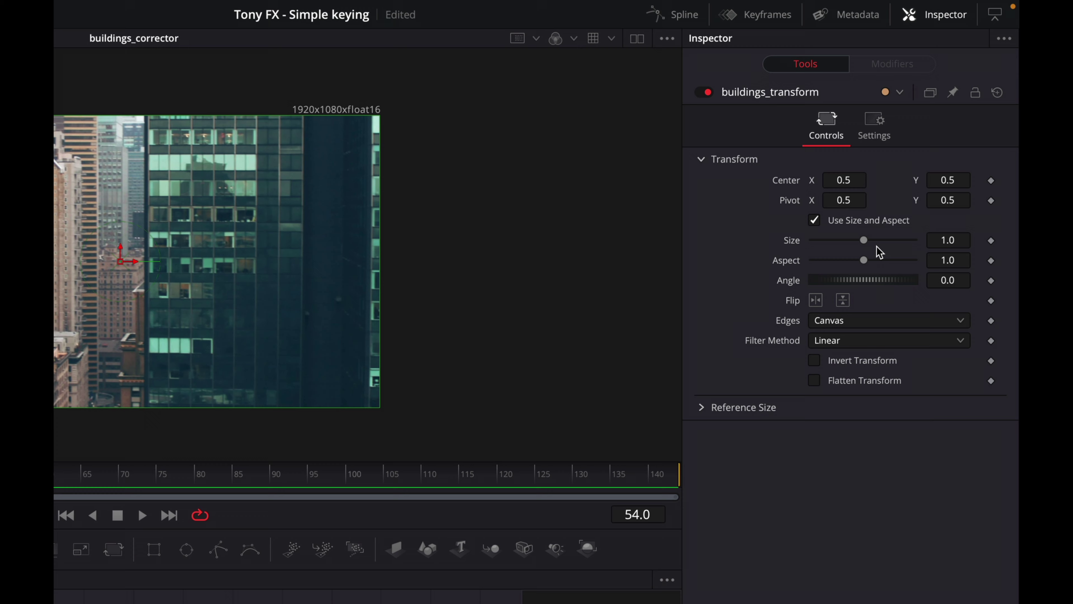
left_click_drag(879, 241, 846, 244)
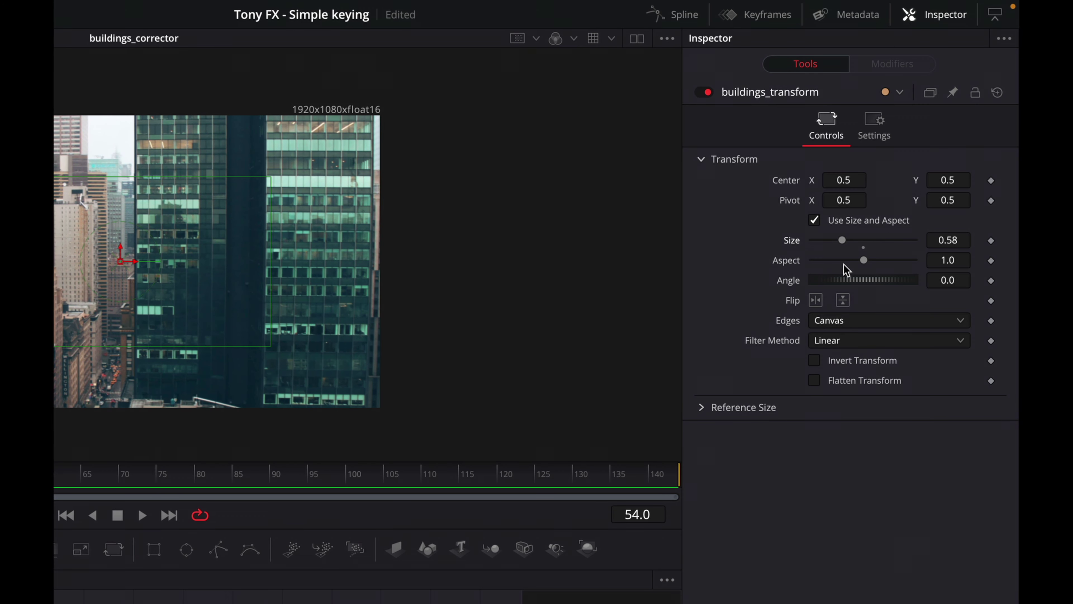
left_click(959, 240)
key("BackSpace")
type("51")
key("Tab")
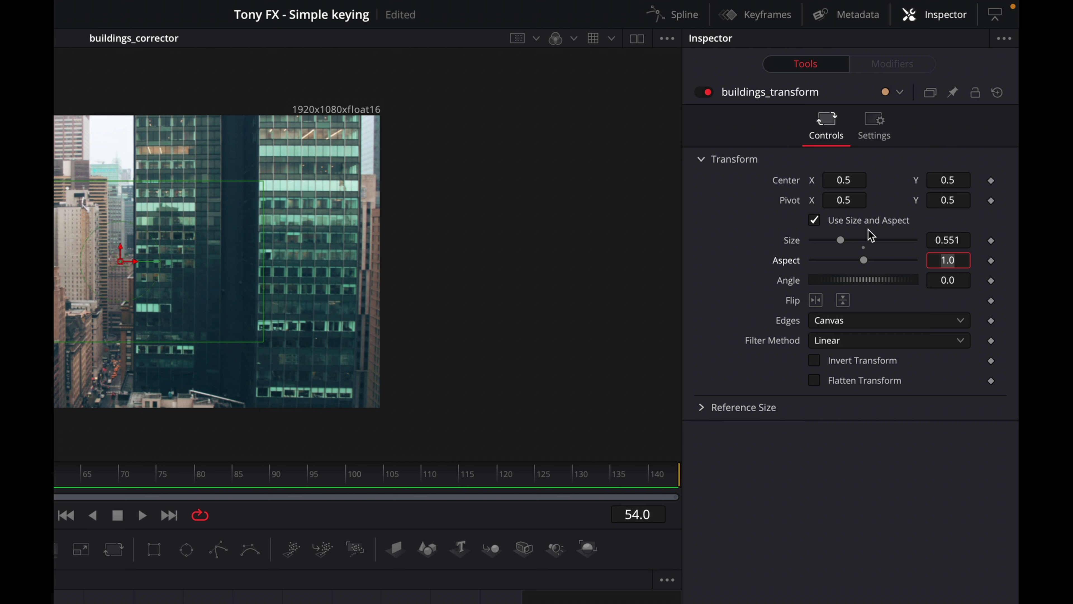
Set the buildings_transform Center Y to 0.3 and save the project.
left_click(965, 181)
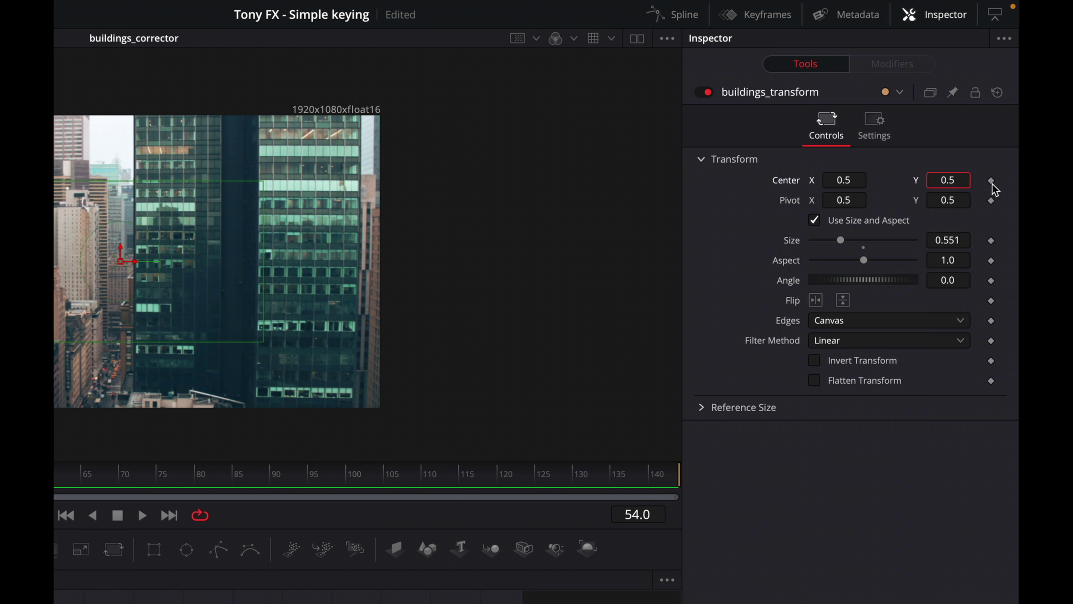
key("Tab")
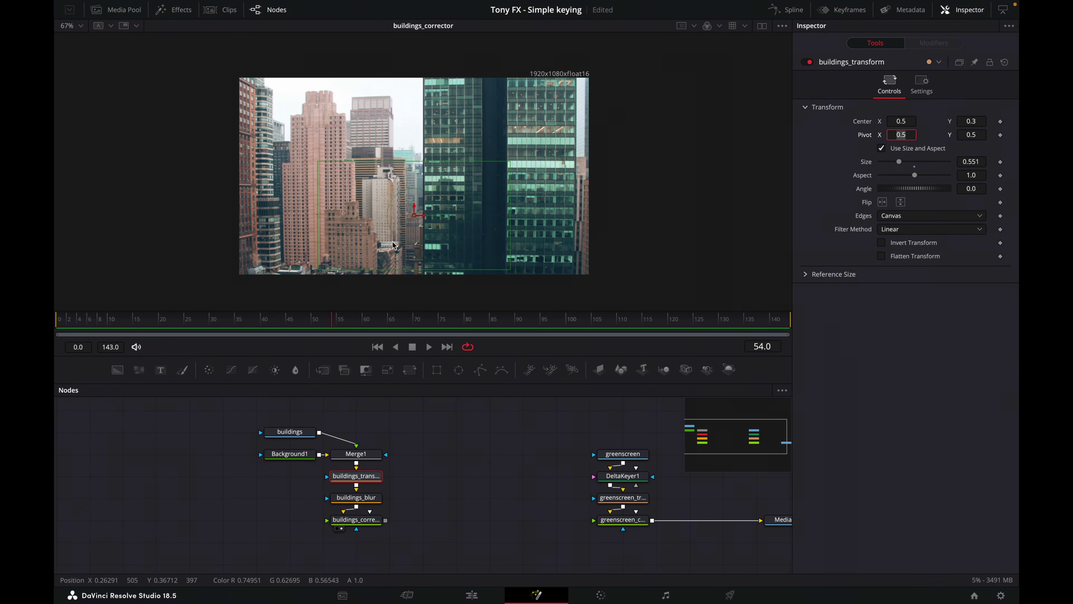
key("ctrl+s")
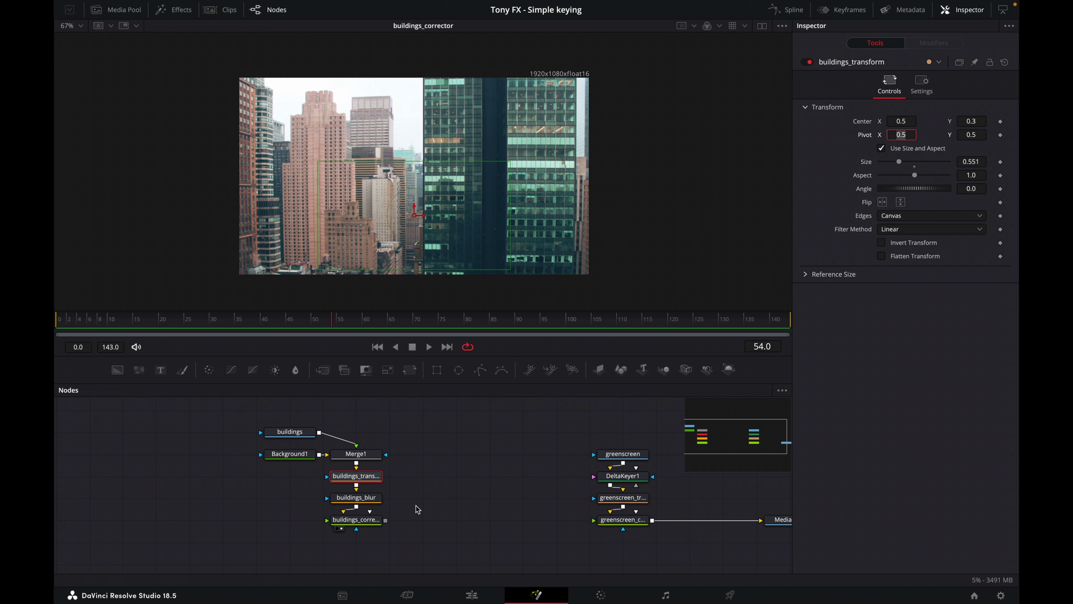
Move the whole buildings node branch, including buildings_corrector, further left in the node graph to make room beside it.
left_click_drag(251, 421, 385, 522)
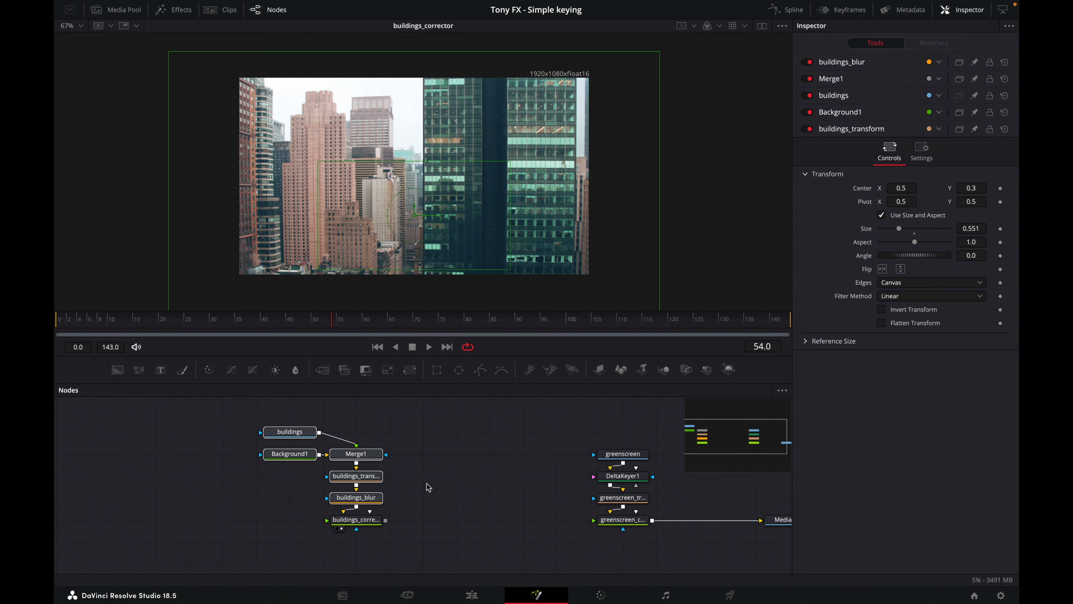
left_click_drag(253, 421, 294, 519)
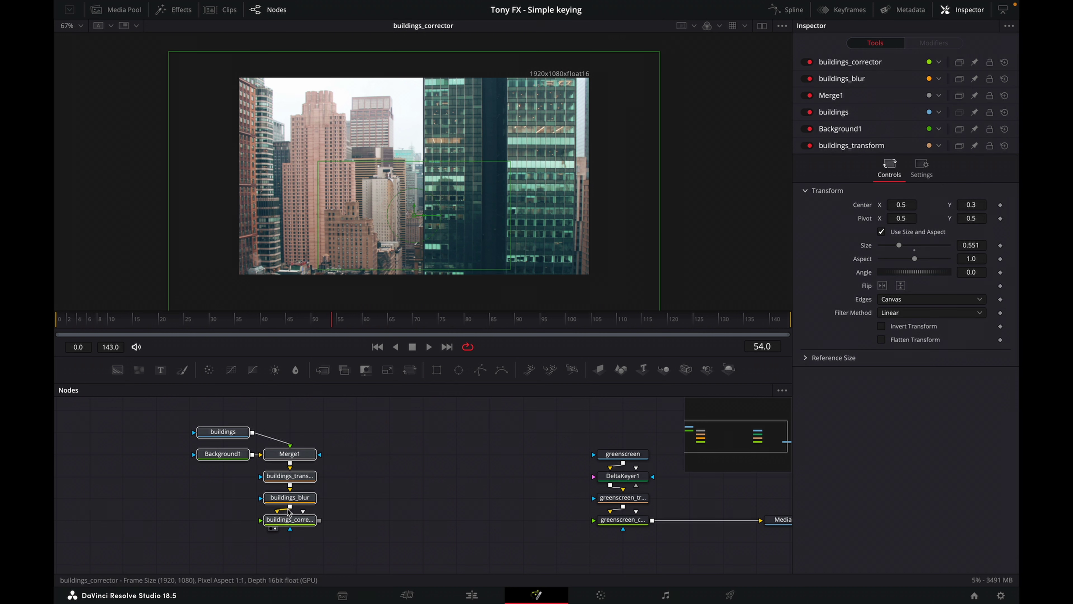
left_click(393, 510)
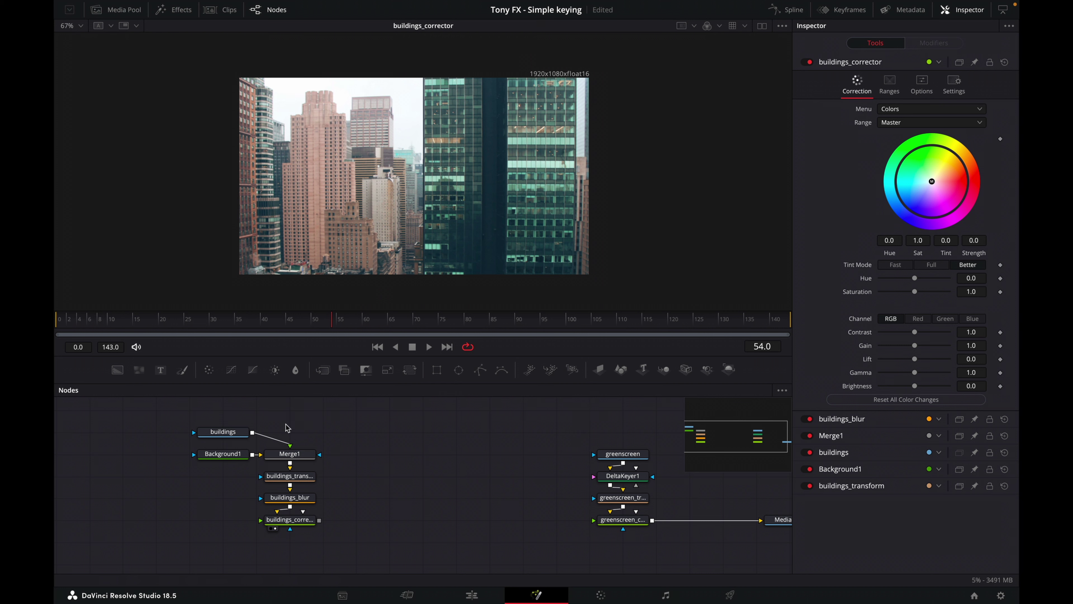
Add the office windows image from the media pool to the node graph between the buildings and greenscreen branches.
left_click(132, 12)
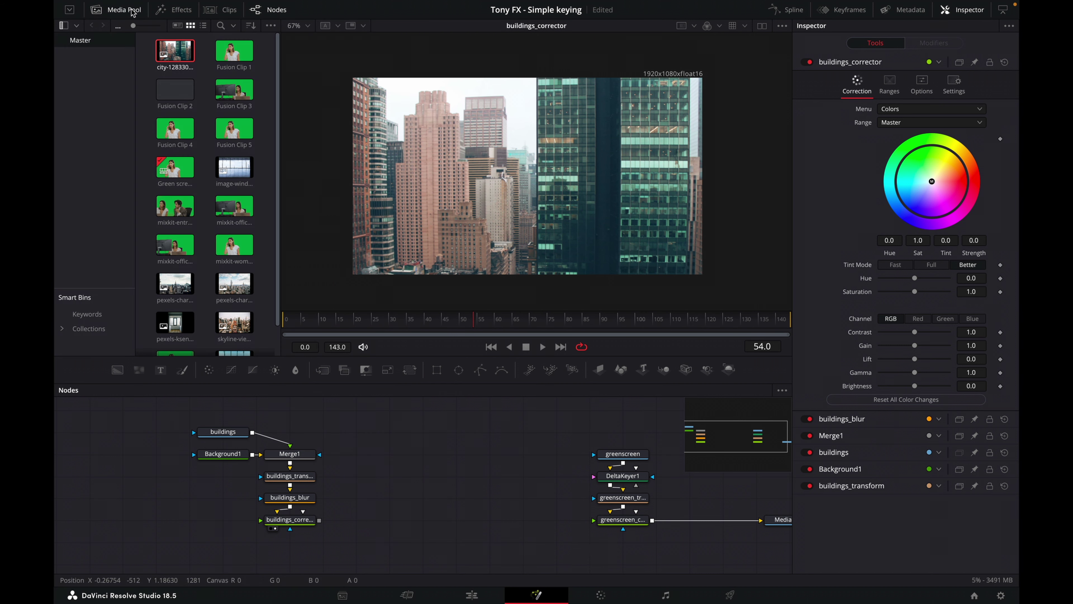
scroll(237, 329, "down", 1)
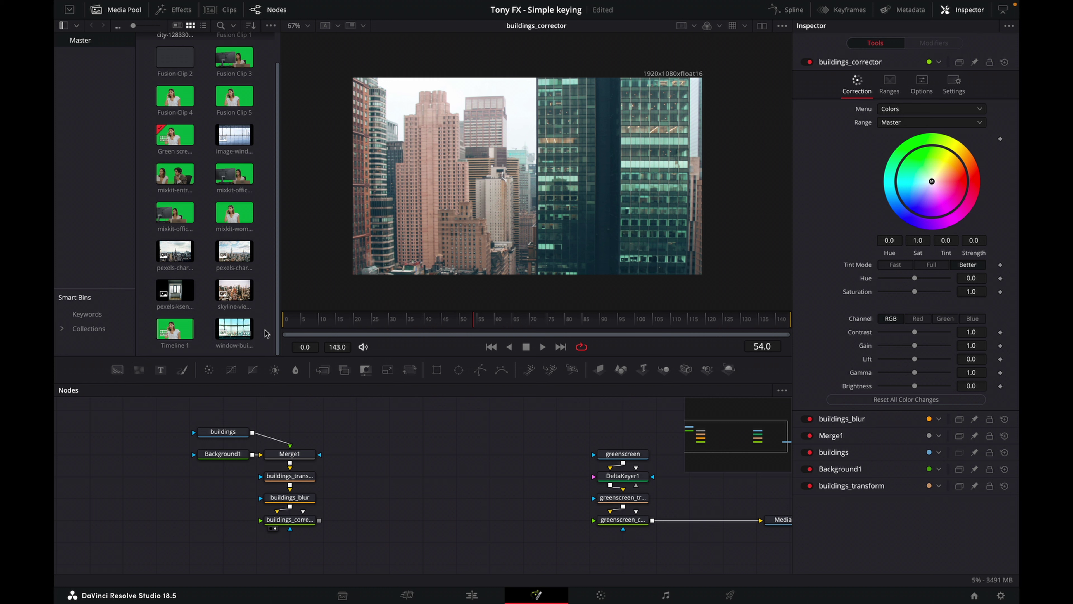
scroll(252, 330, "up", 1)
left_click_drag(235, 168, 393, 455)
right_click(396, 456)
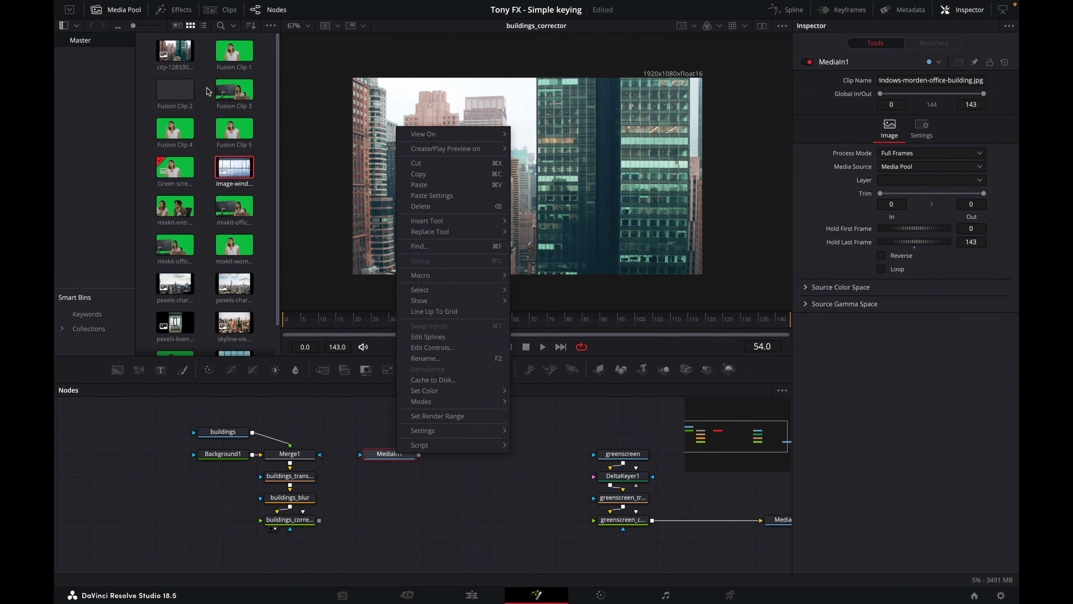
left_click(127, 16)
left_click(127, 15)
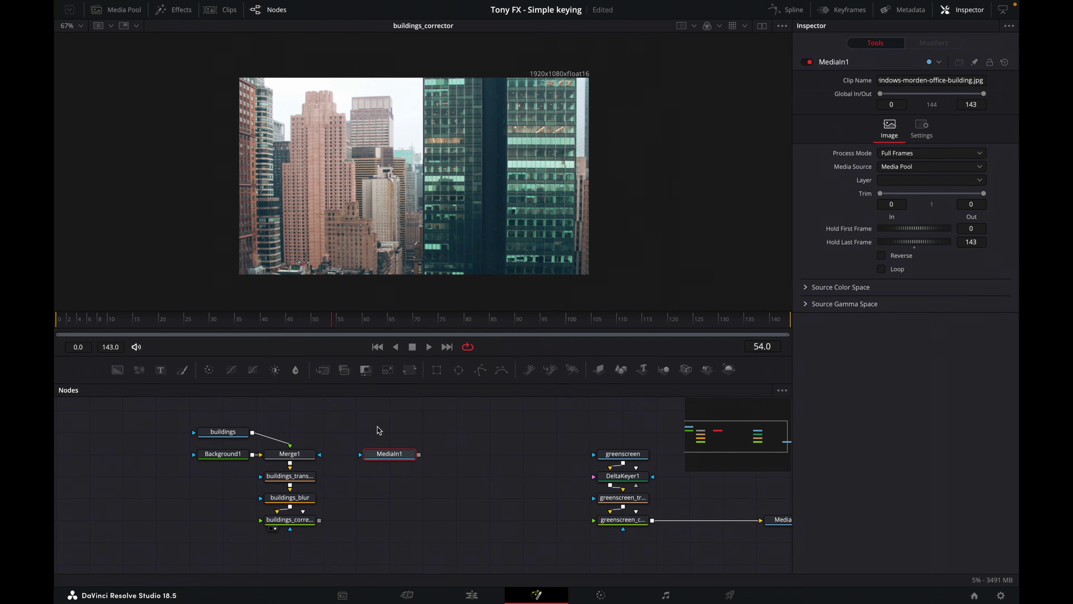
Rename the newly added office windows image node as windows.
right_click(389, 455)
left_click(439, 358)
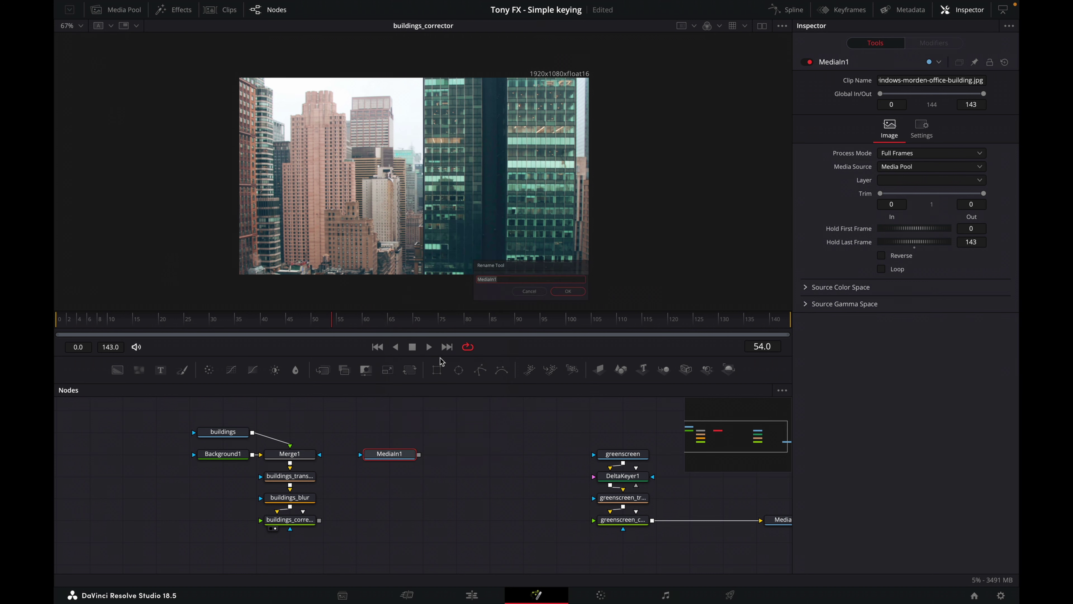
type("windows")
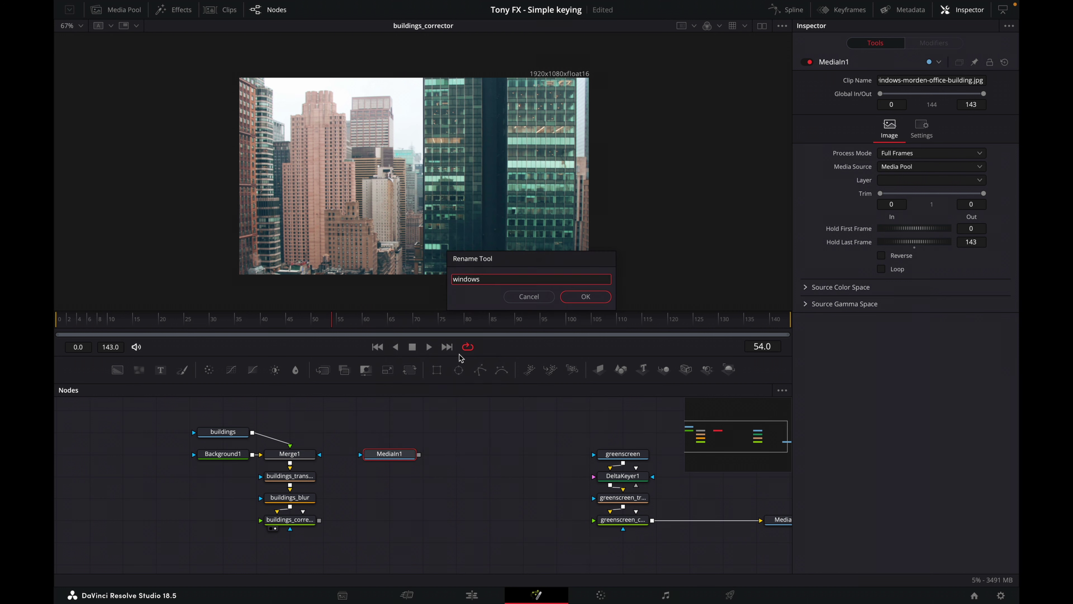
left_click(603, 298)
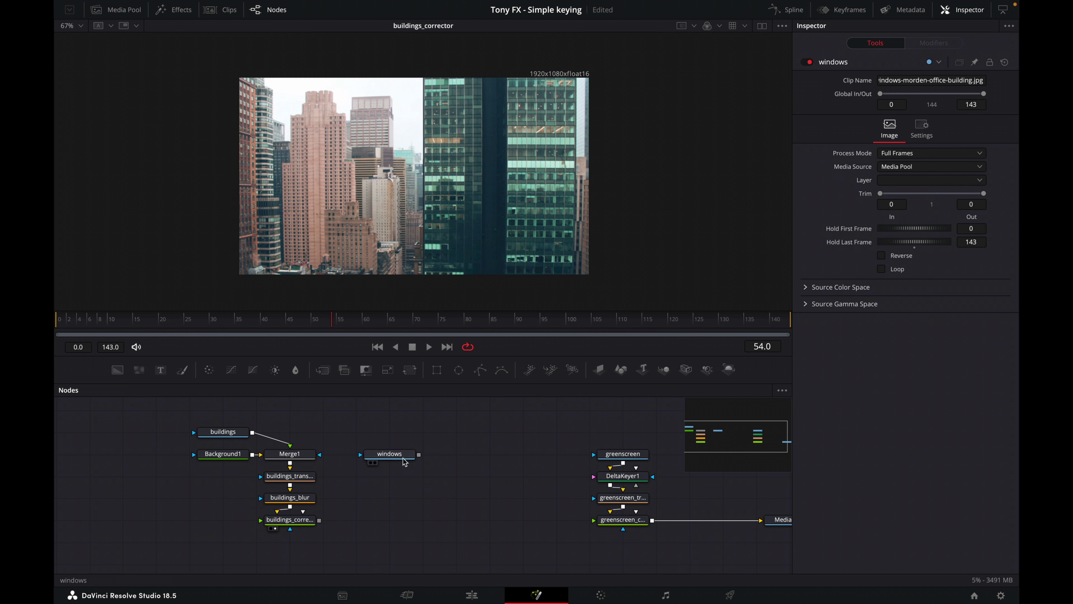
Add a Transform node fed by windows, place it directly below, and rename it windows_transform.
left_click(413, 373)
left_click_drag(455, 458, 402, 480)
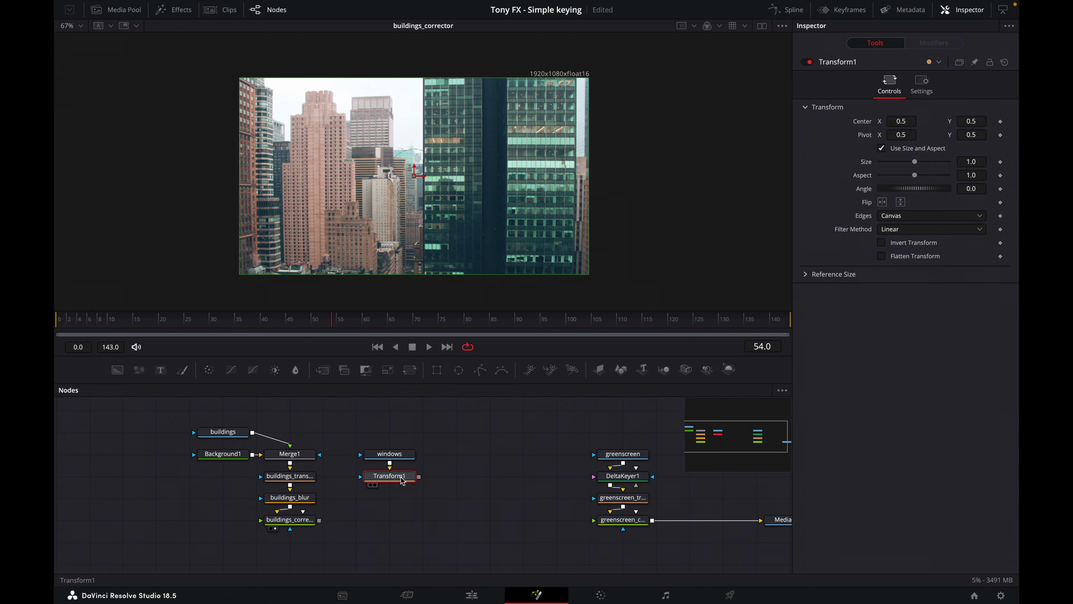
right_click(400, 479)
left_click(466, 388)
type("windows_tran")
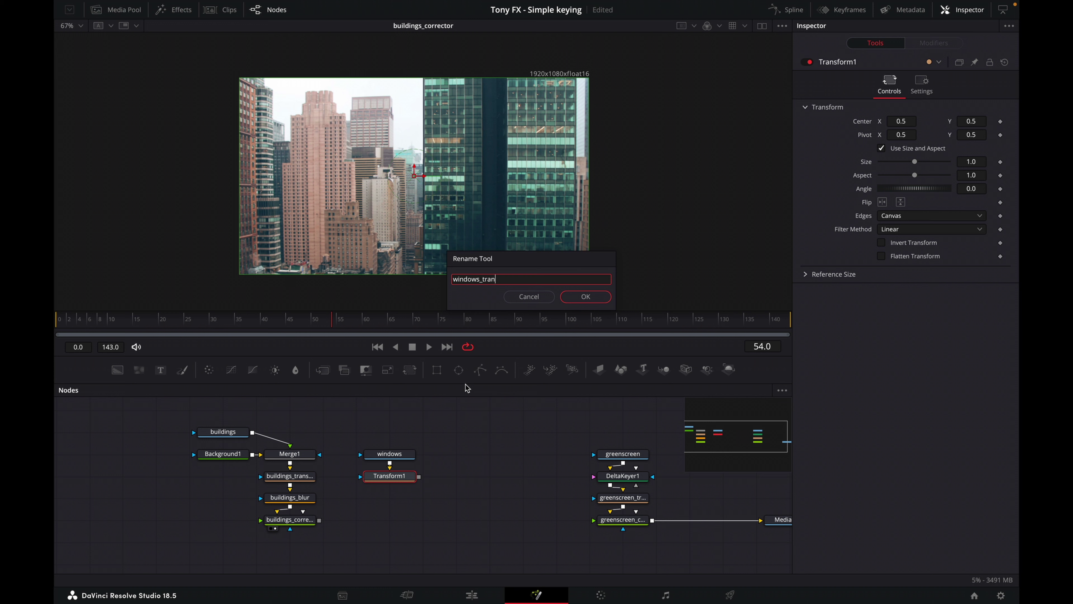
type("sform")
key("Return")
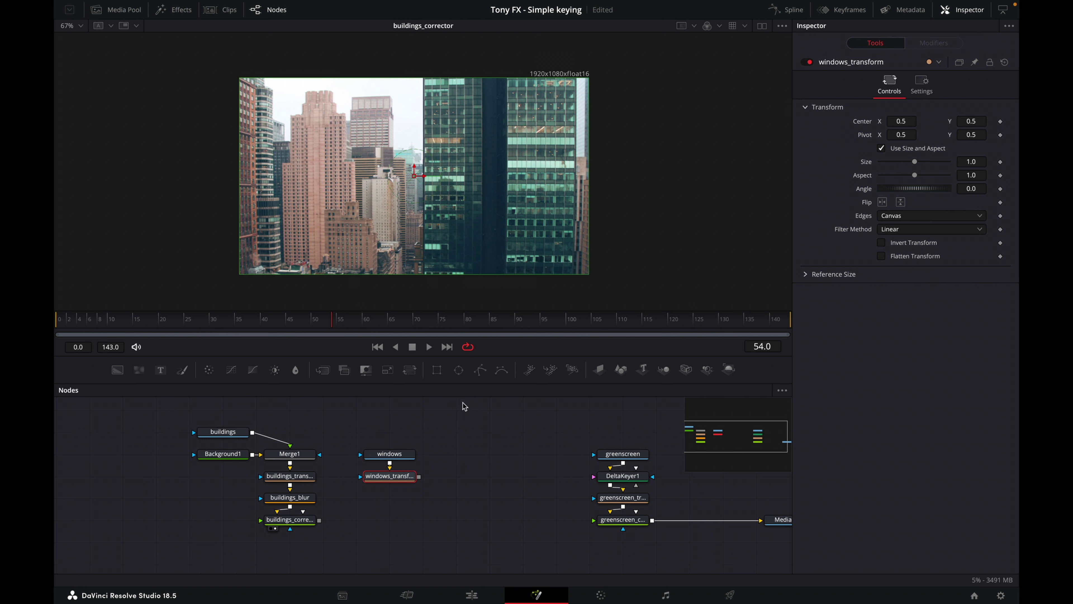
Add a Blur node after windows_transform and rename it windows_blur.
left_click(295, 372)
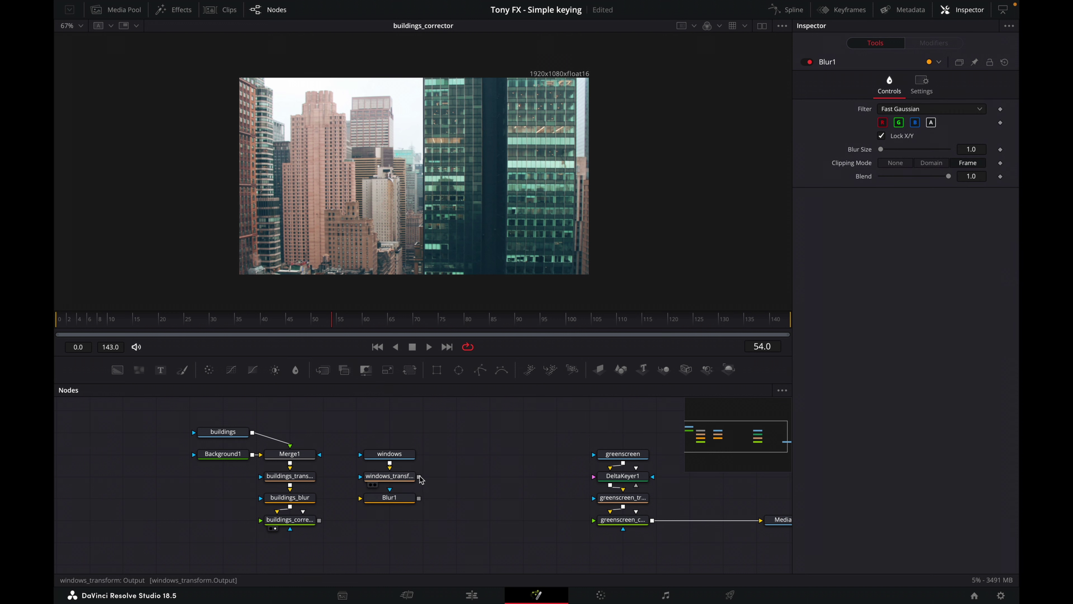
left_click(412, 500)
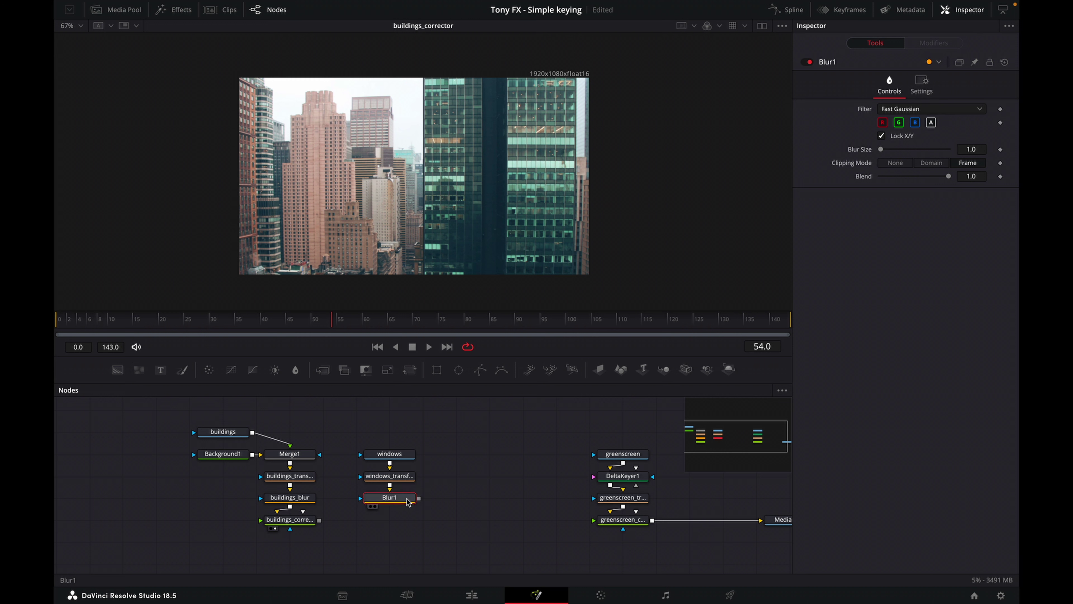
right_click(412, 499)
left_click(461, 405)
type("windows_blur")
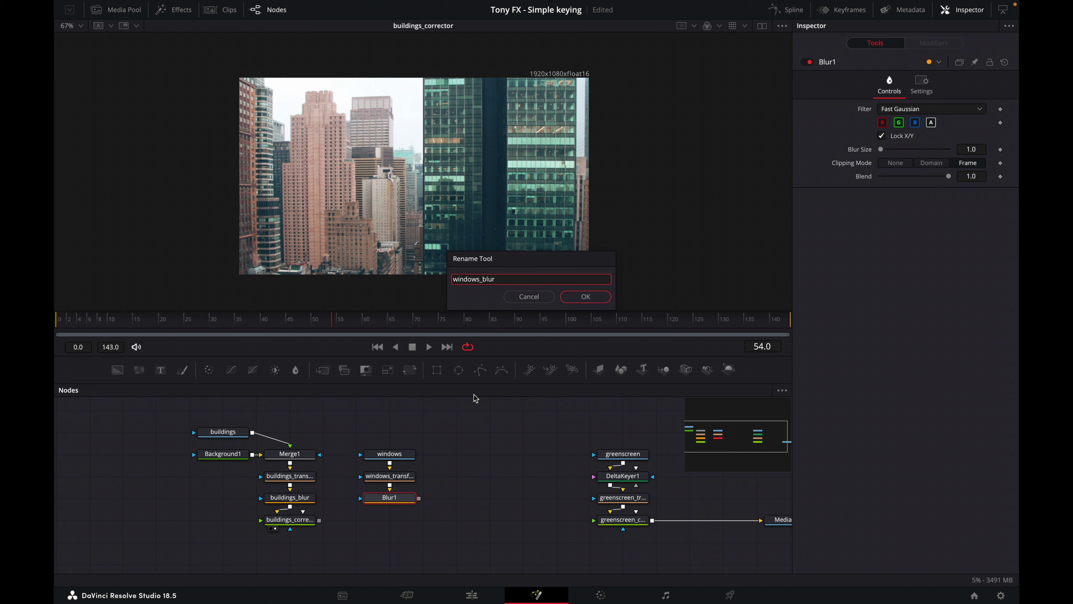
left_click(585, 297)
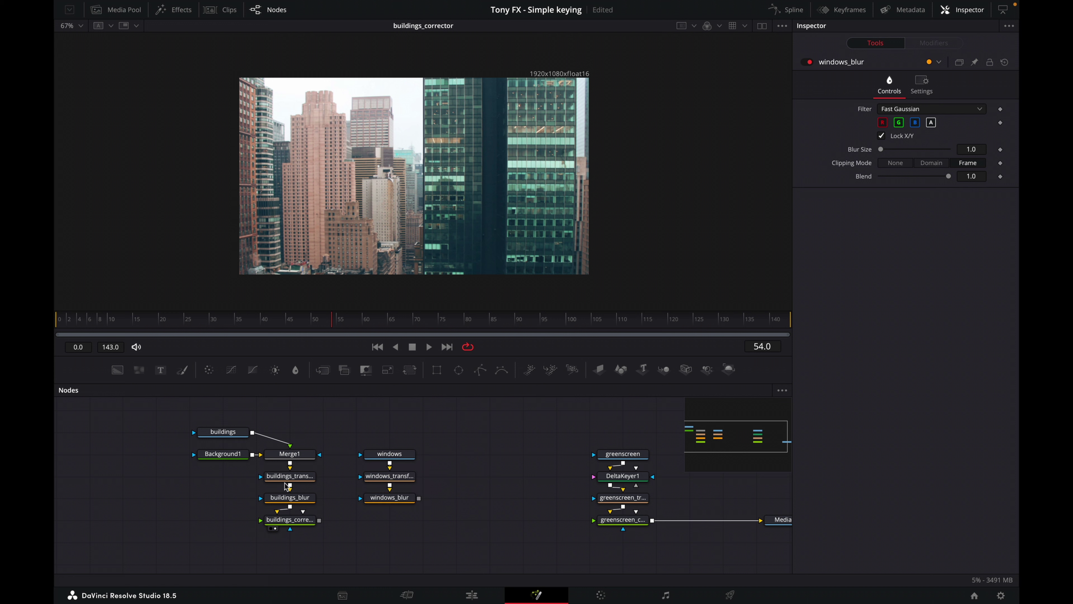
Merge windows_blur as foreground over buildings_corrector, show the merge in the viewer and save the project.
left_click_drag(422, 500, 322, 523)
left_click_drag(420, 499, 320, 525)
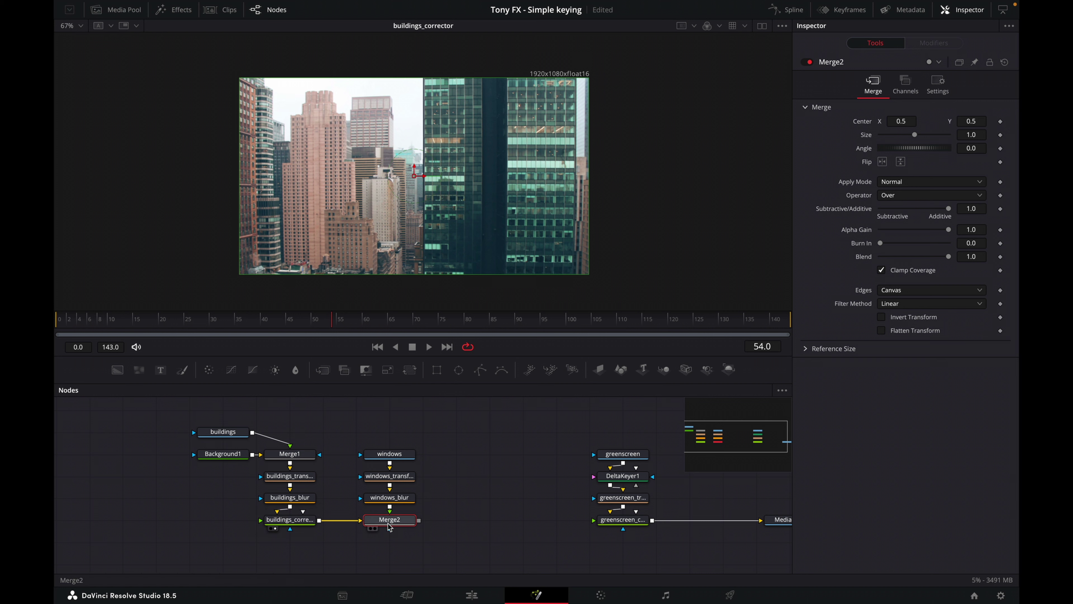
key("1")
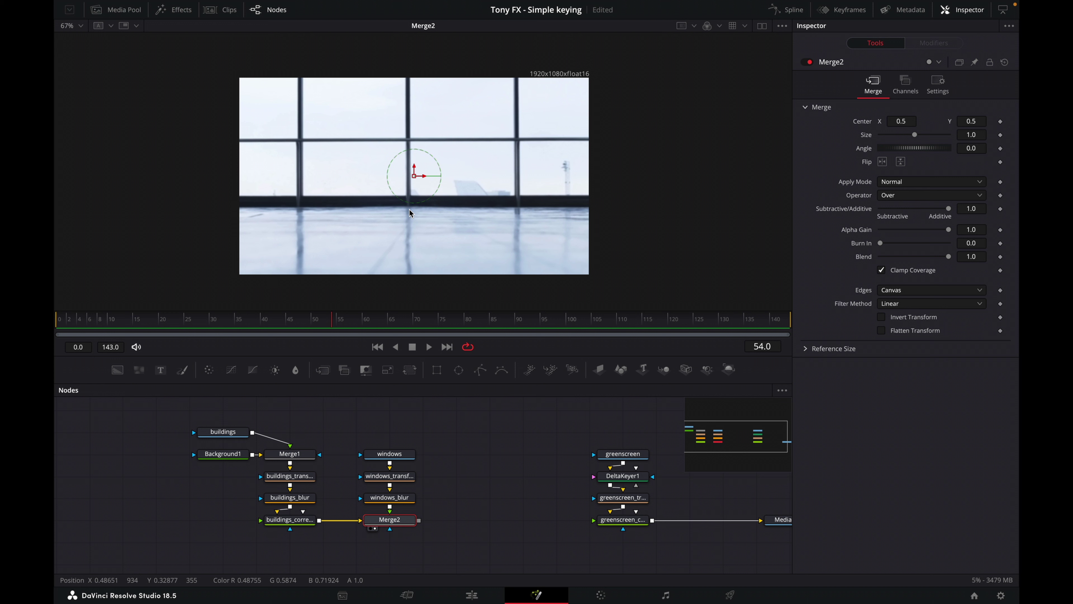
key("ctrl+s")
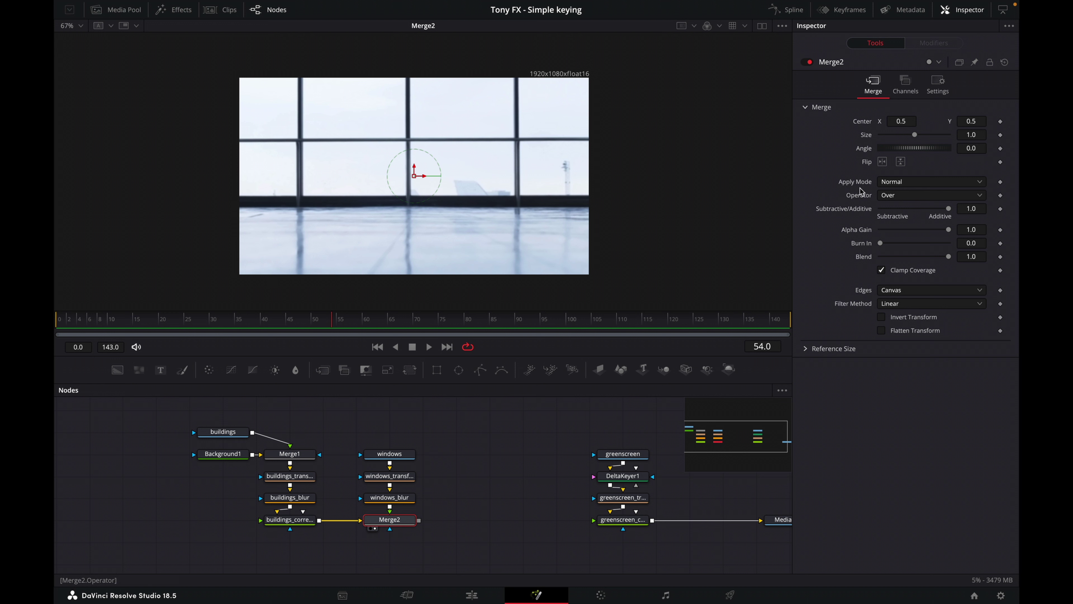
Set the Apply Mode of the windows-over-buildings merge to Multiply and its Gain to 0.9.
left_click(920, 184)
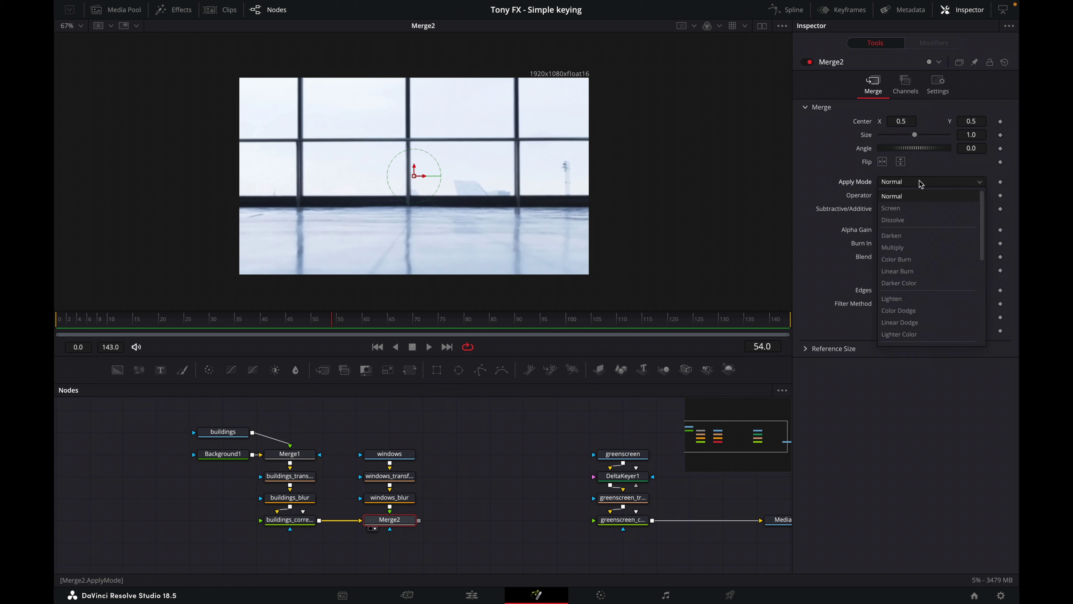
left_click(897, 248)
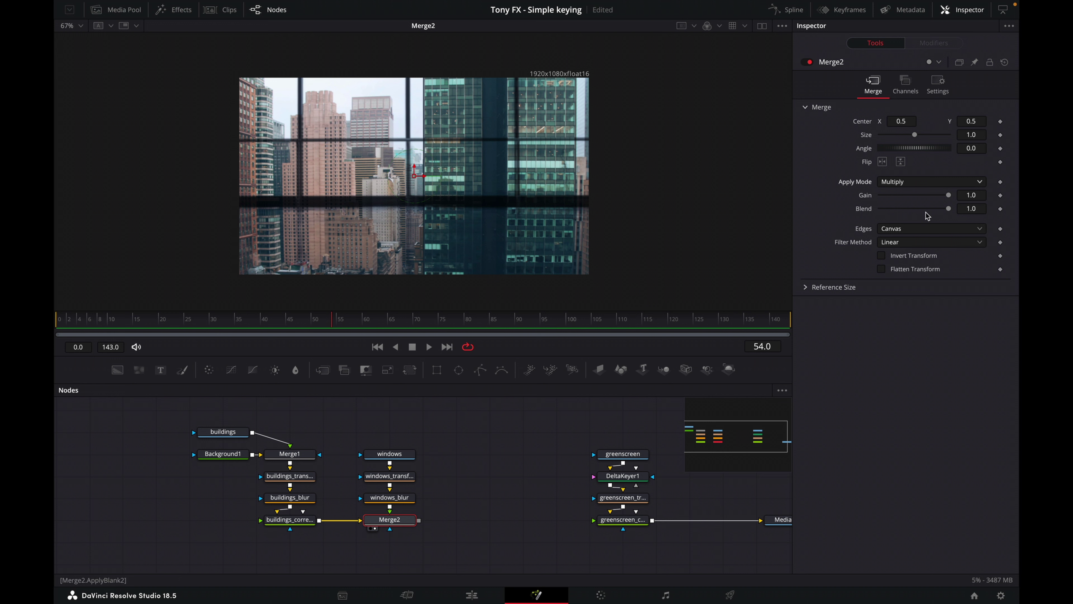
left_click(977, 195)
key("Tab")
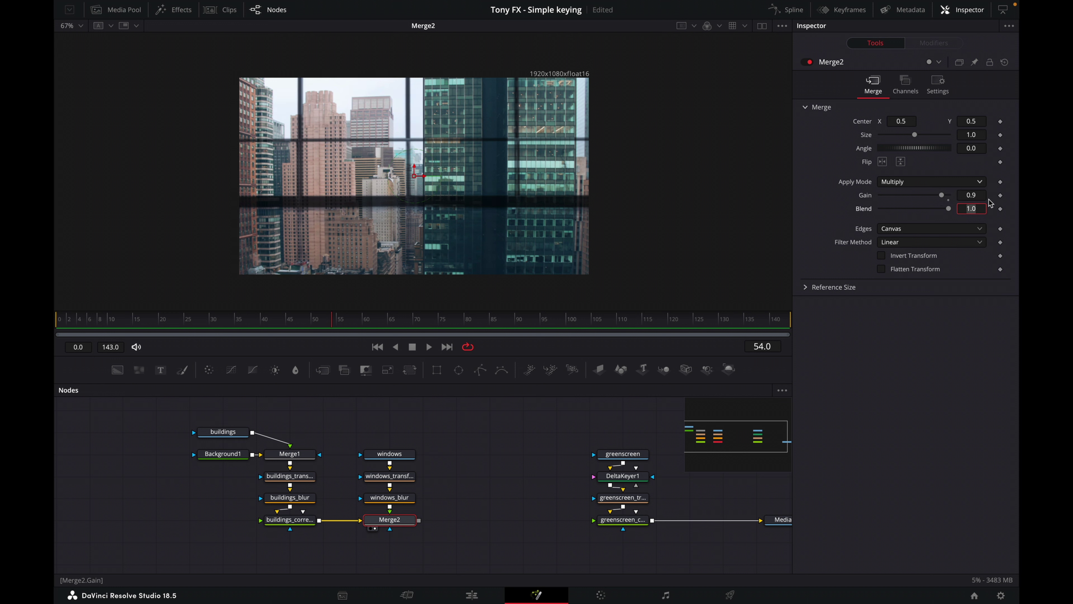
key("Return")
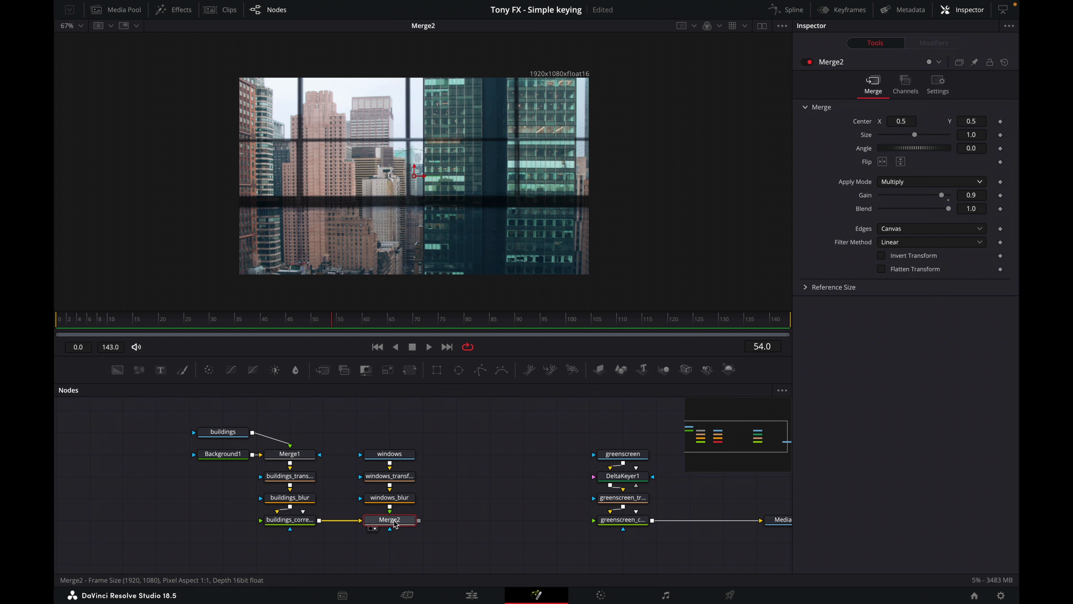
Scale the windows image down by setting the windows_transform Size to 0.93.
left_click(397, 477)
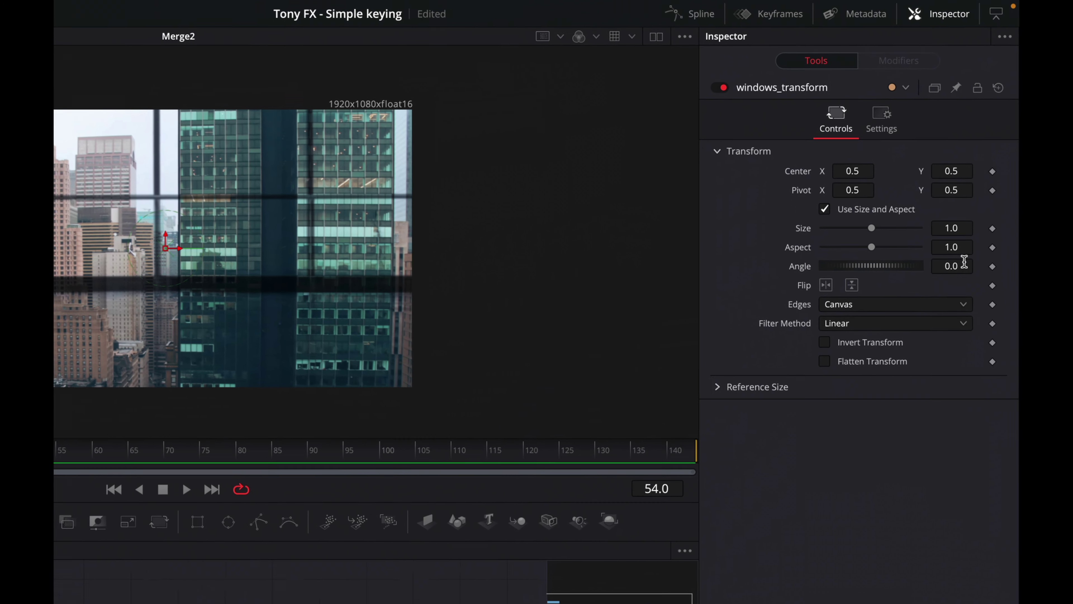
left_click(980, 162)
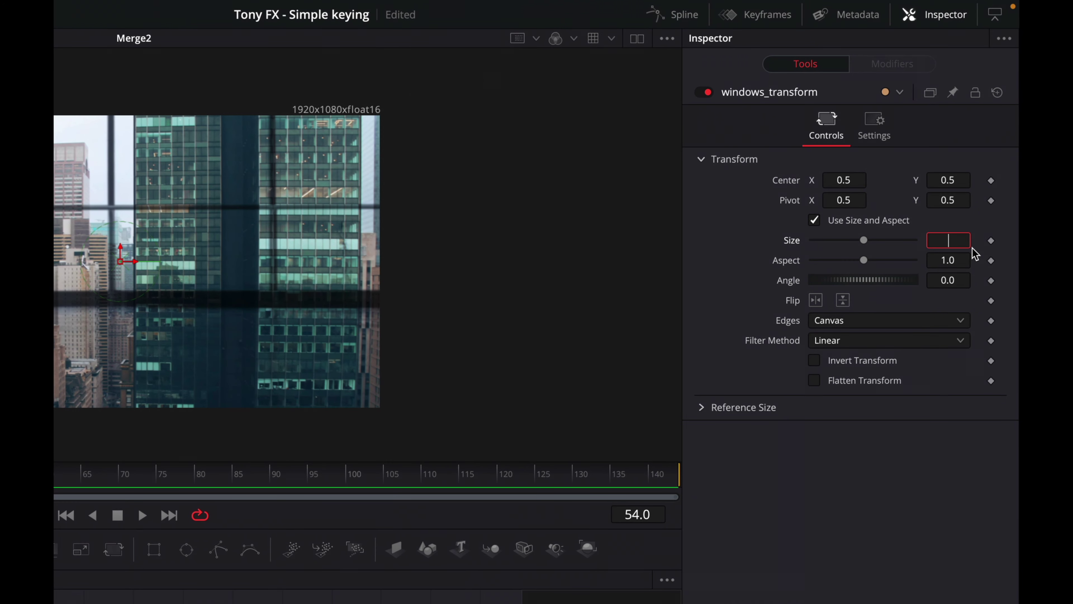
type(".93")
key("Tab")
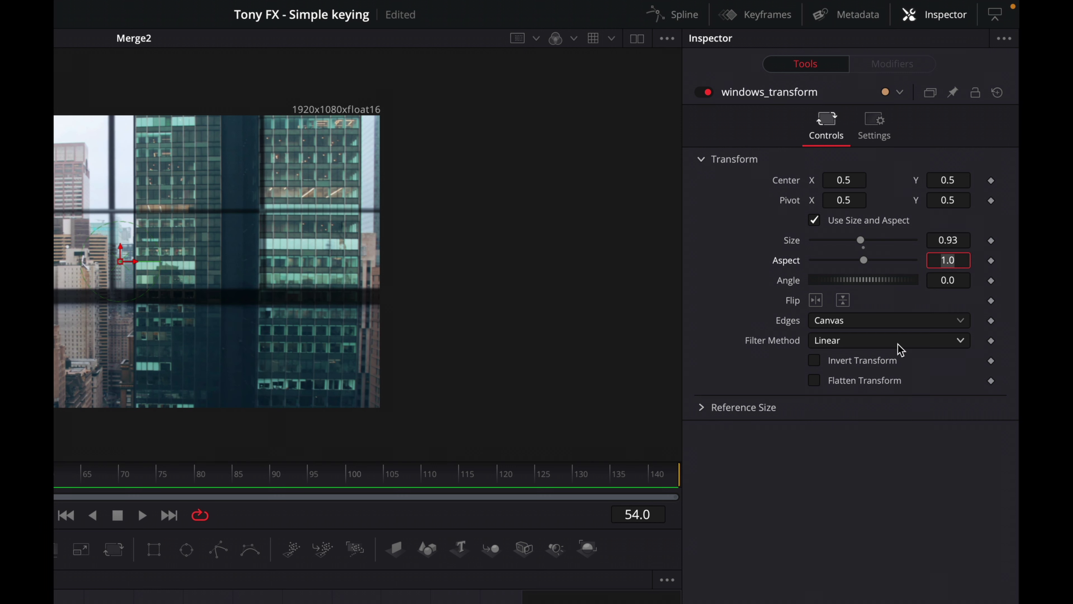
Reposition the windows image by setting the windows_transform Center to X 0.513 and Y 0.352.
left_click(856, 180)
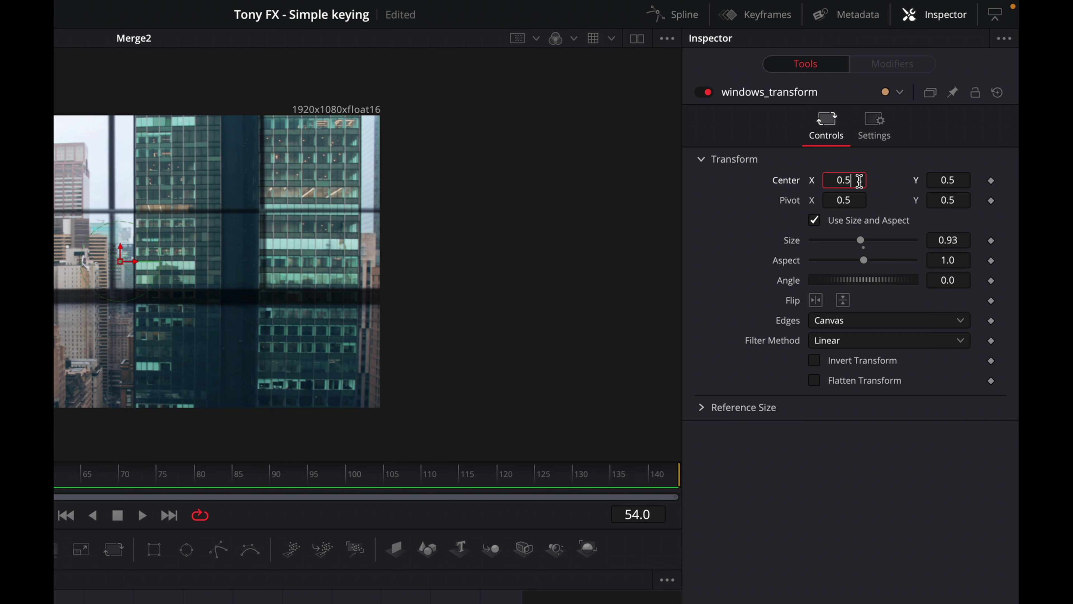
type("13")
key("Tab")
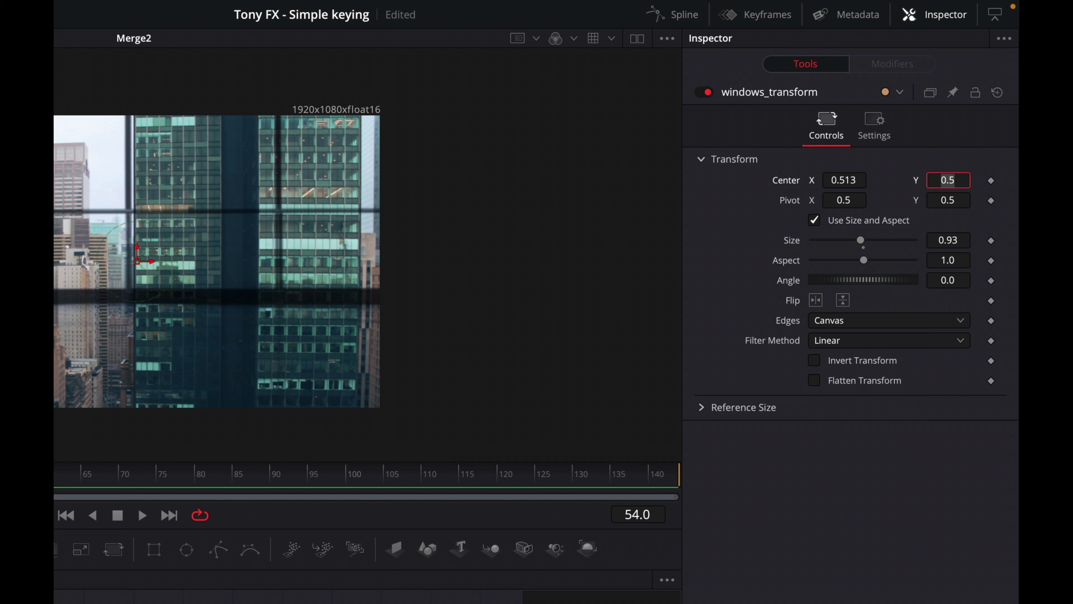
key("Return")
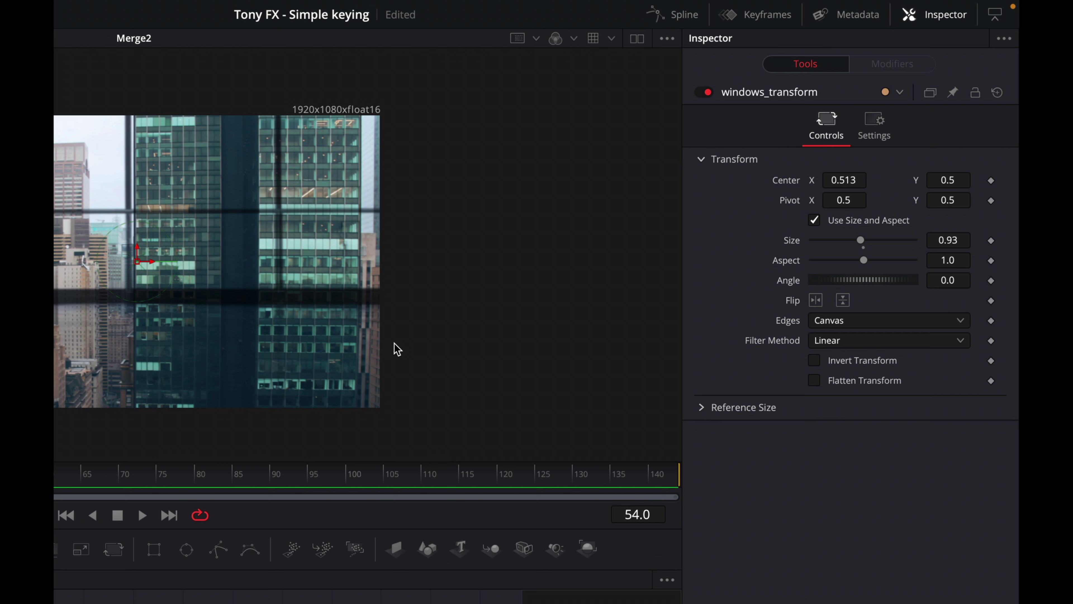
left_click(965, 181)
key("BackSpace")
type("352")
key("Tab")
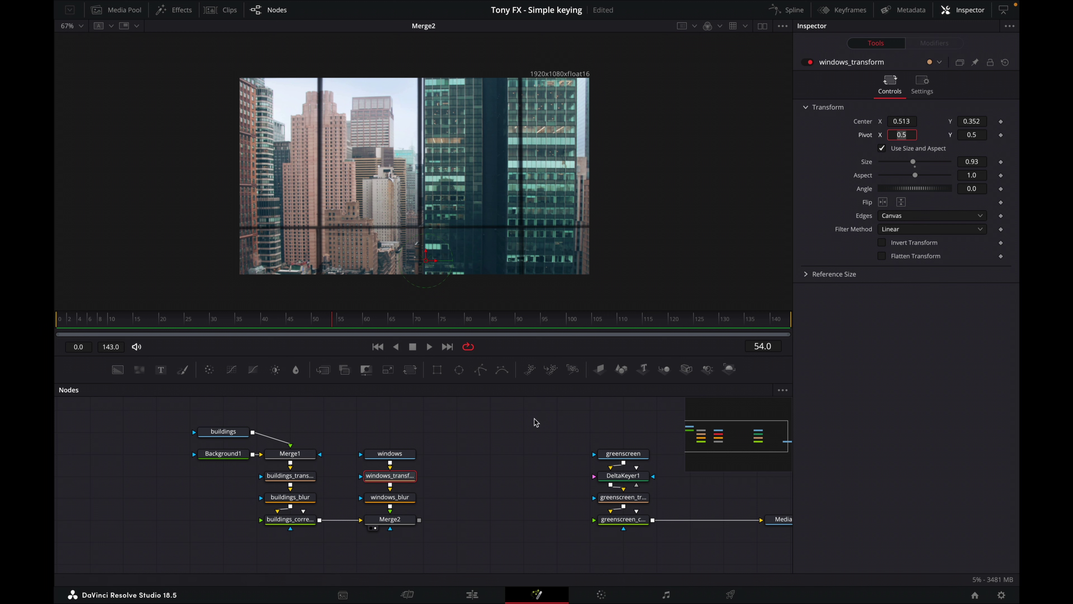
Set the Blur Size of windows_blur to 1.3.
left_click(408, 498)
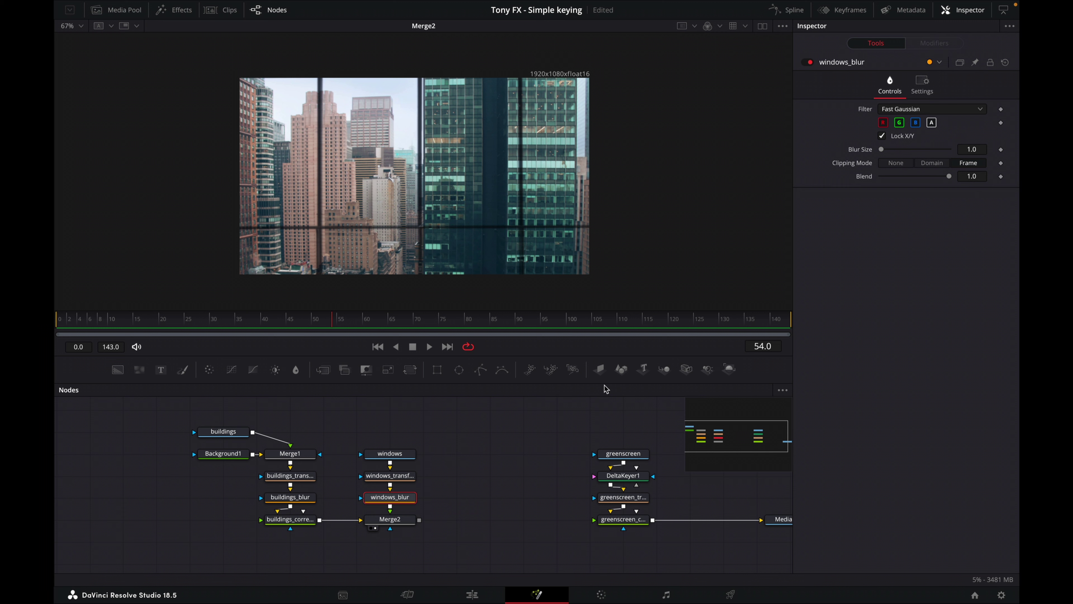
left_click(972, 148)
key("BackSpace")
type("3")
key("Tab")
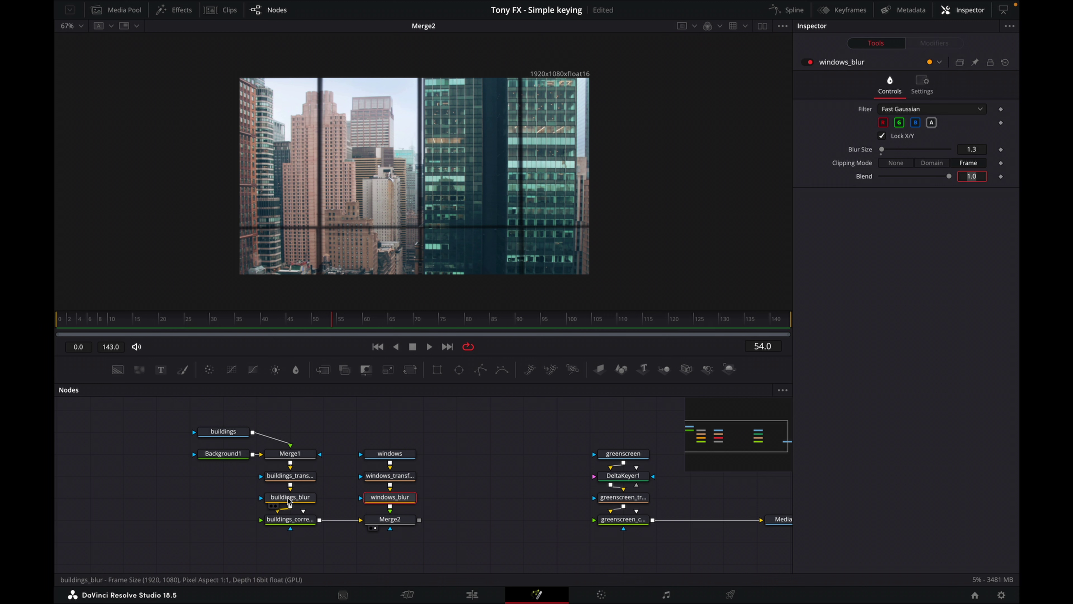
Blur the buildings image by setting the Blur Size of buildings_blur to 5.1.
mouse_move(290, 502)
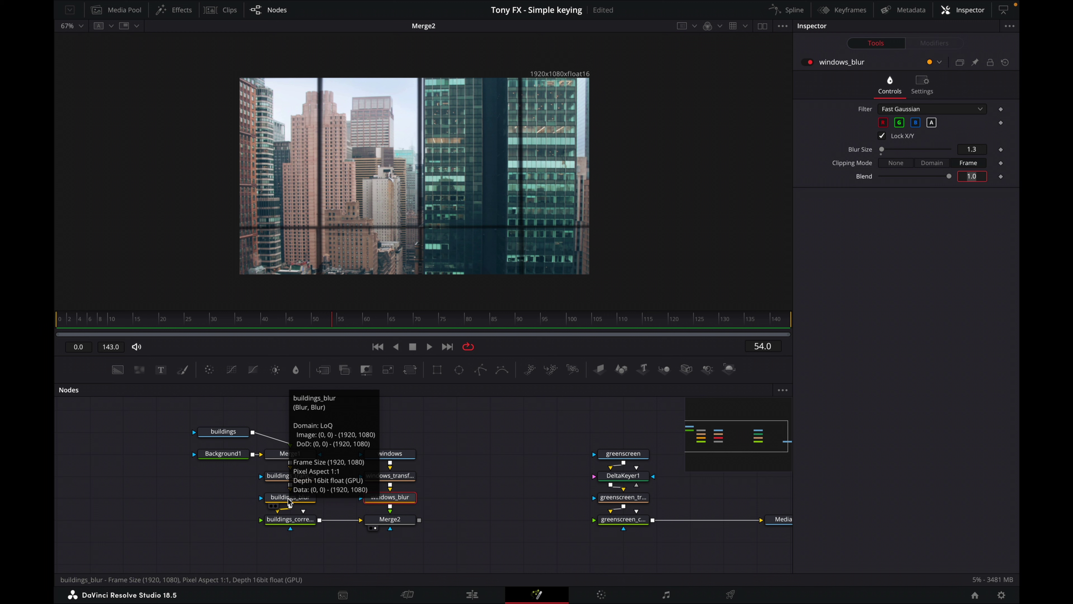
left_click(290, 503)
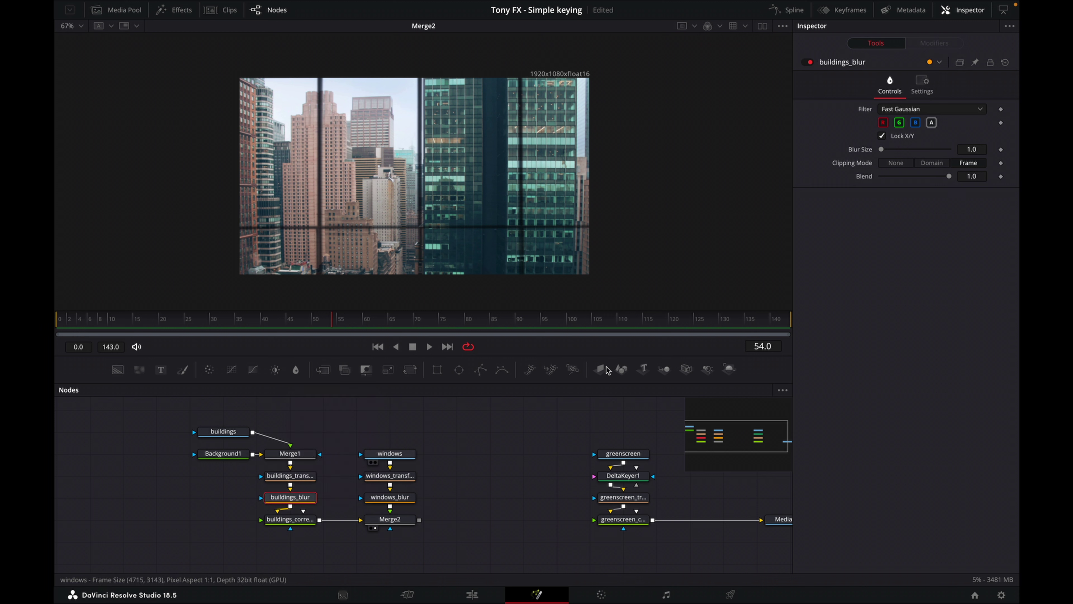
left_click(983, 147)
key("BackSpace")
key("BackSpace")
key("BackSpace")
type("5.1")
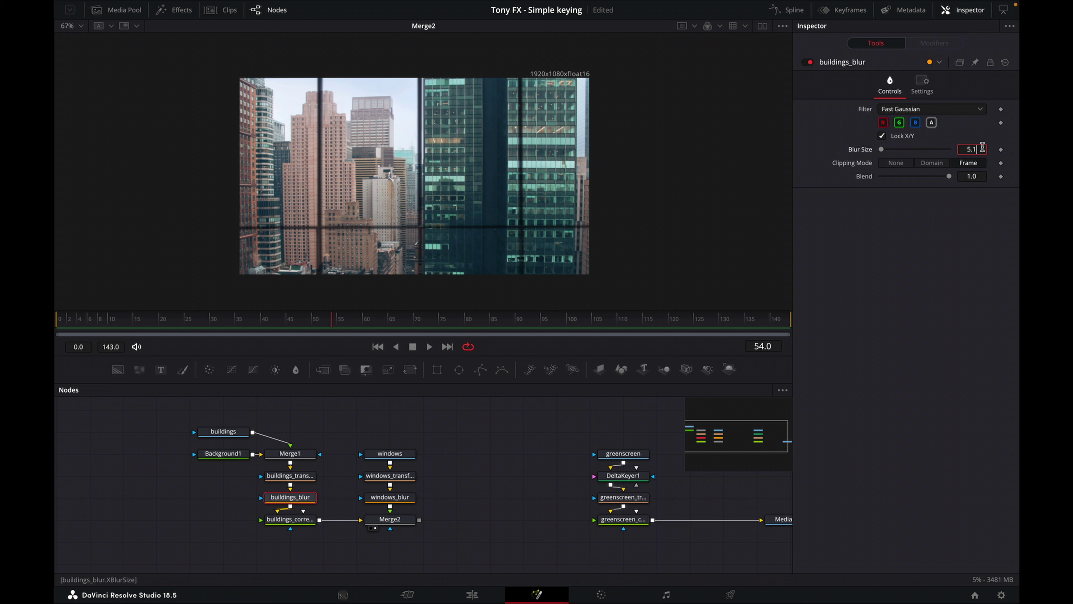
key("Tab")
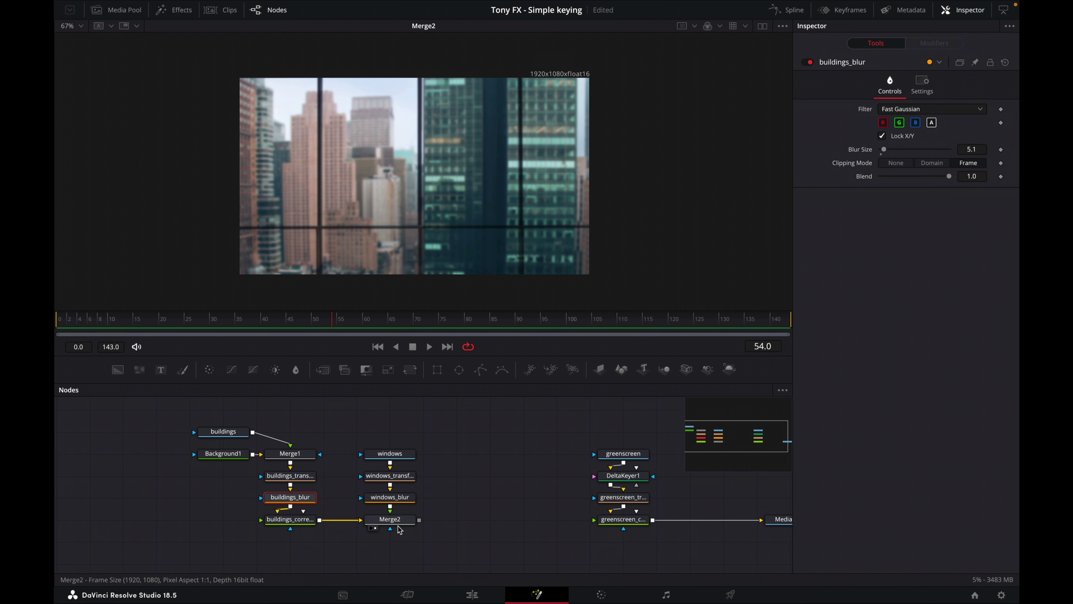
Move the greenscreen branch closer, merge it over the Merge2 output, and connect the new merge to MediaOut1.
left_click_drag(583, 431, 570, 498)
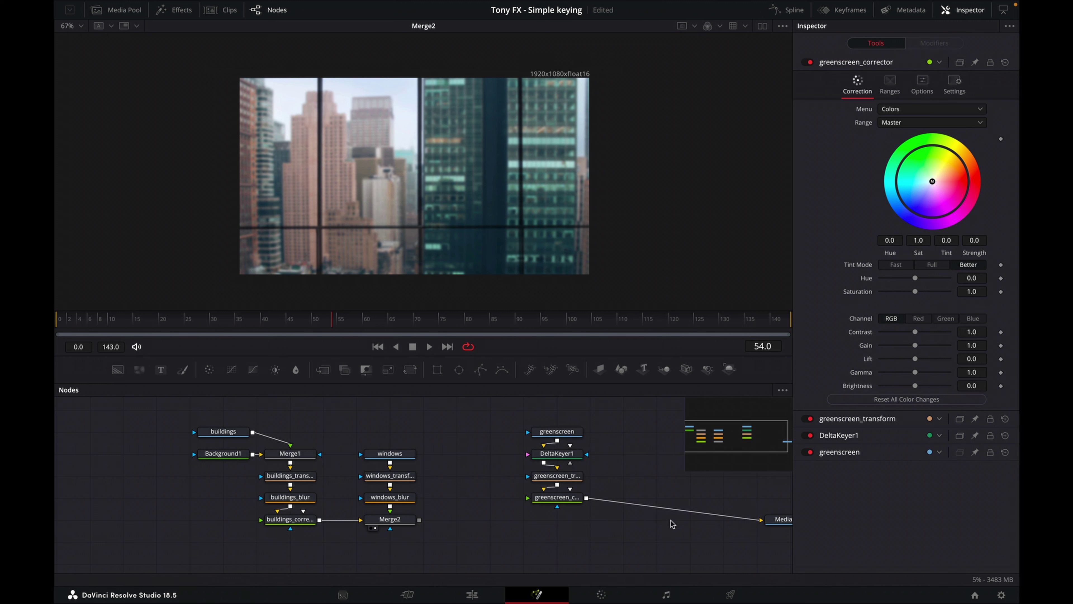
left_click_drag(763, 520, 419, 523)
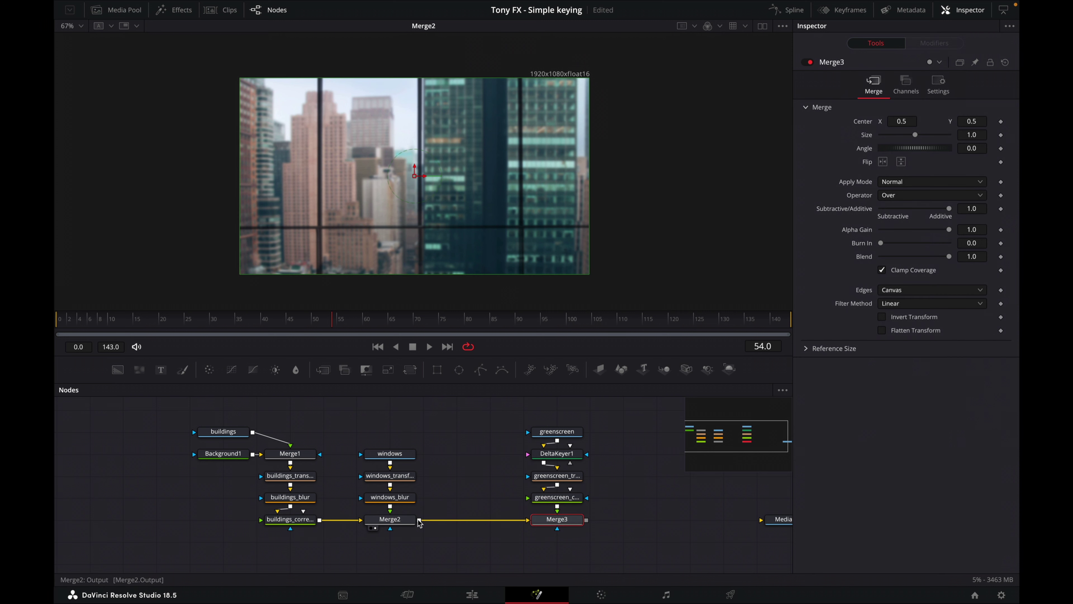
left_click_drag(588, 520, 637, 500)
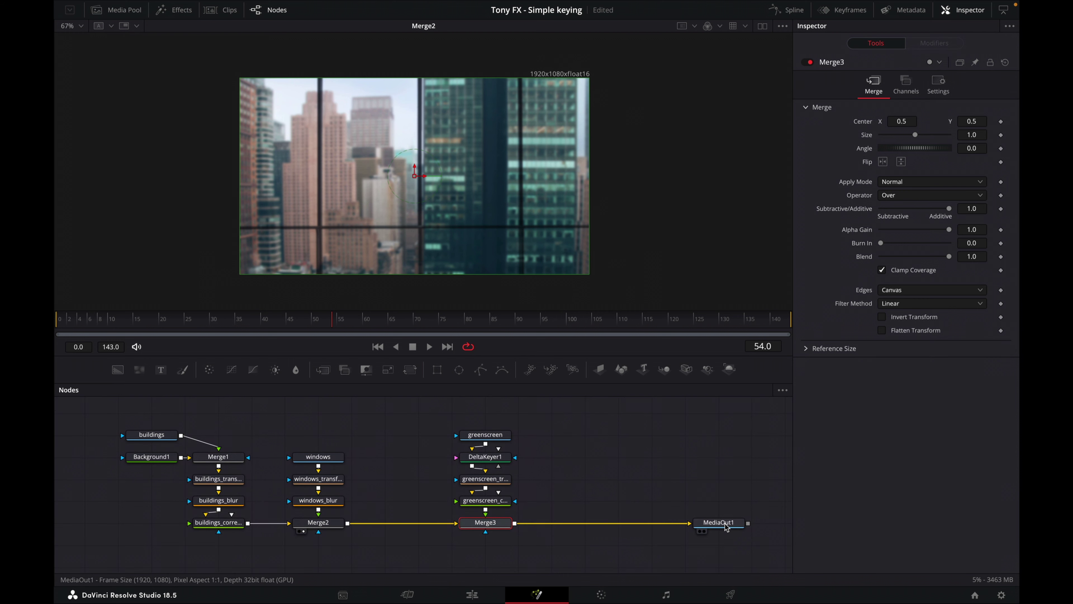
Display the MediaOut1 node in the viewer and hide the Inspector.
left_click(706, 534)
left_click(703, 531)
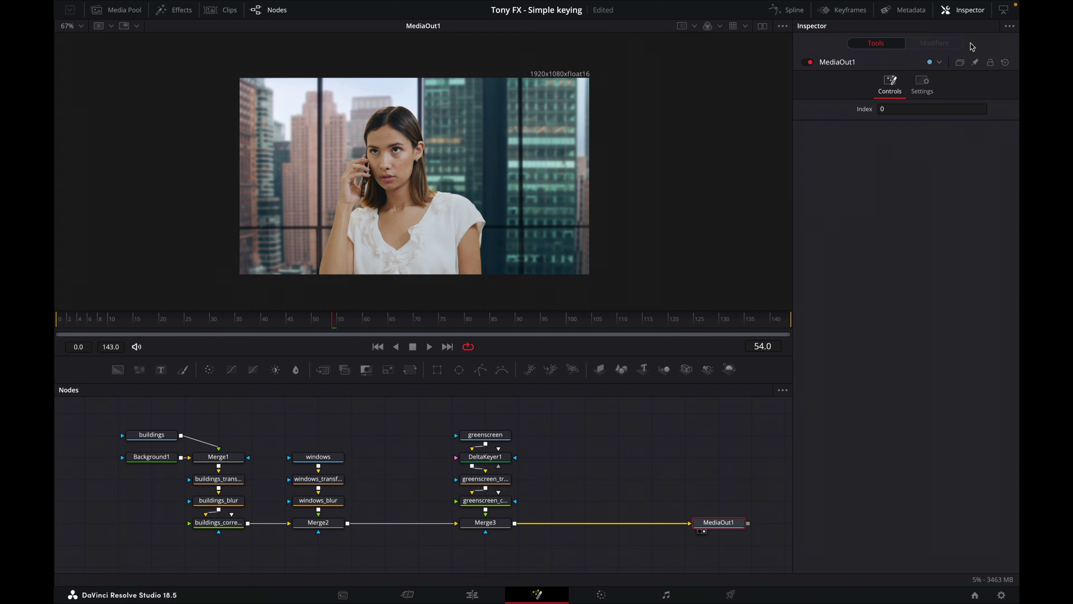
left_click(964, 10)
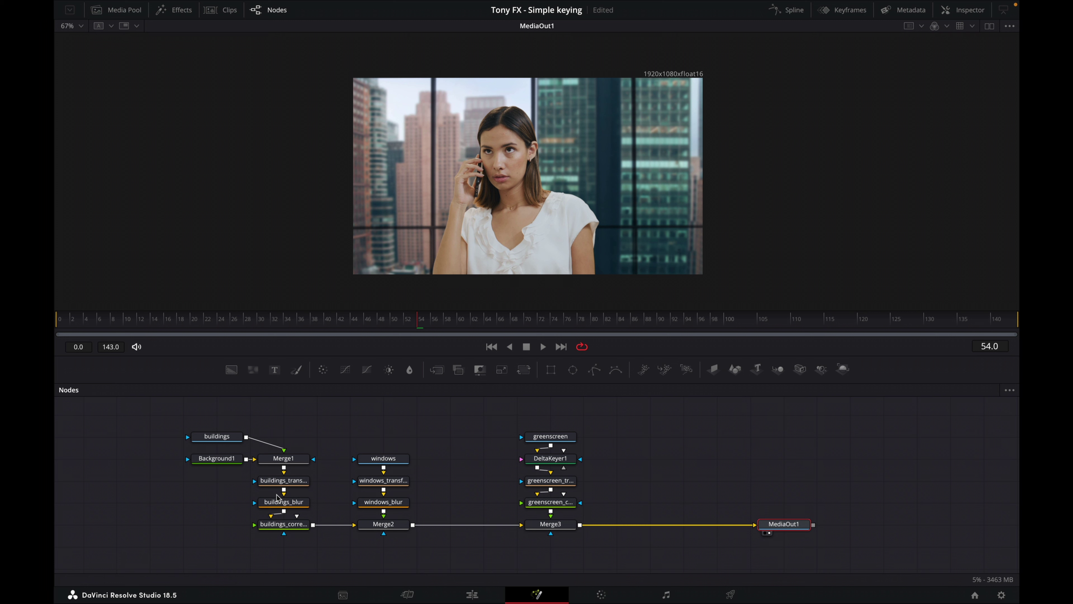
Show the settings of buildings_corrector and set its Contrast to 1.03 and Gain to 1.06.
left_click(278, 528)
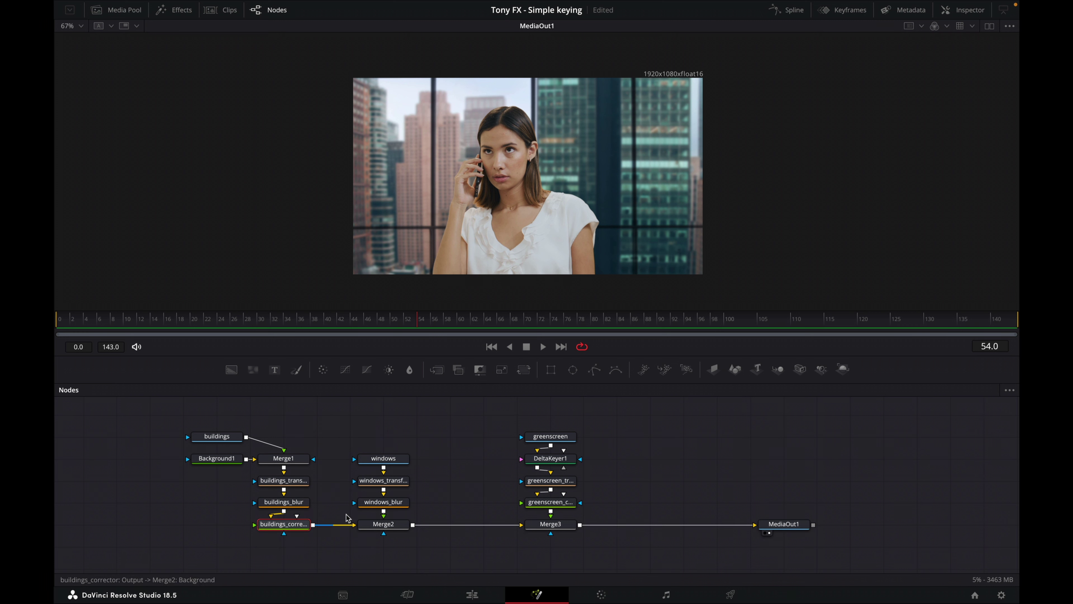
left_click(967, 13)
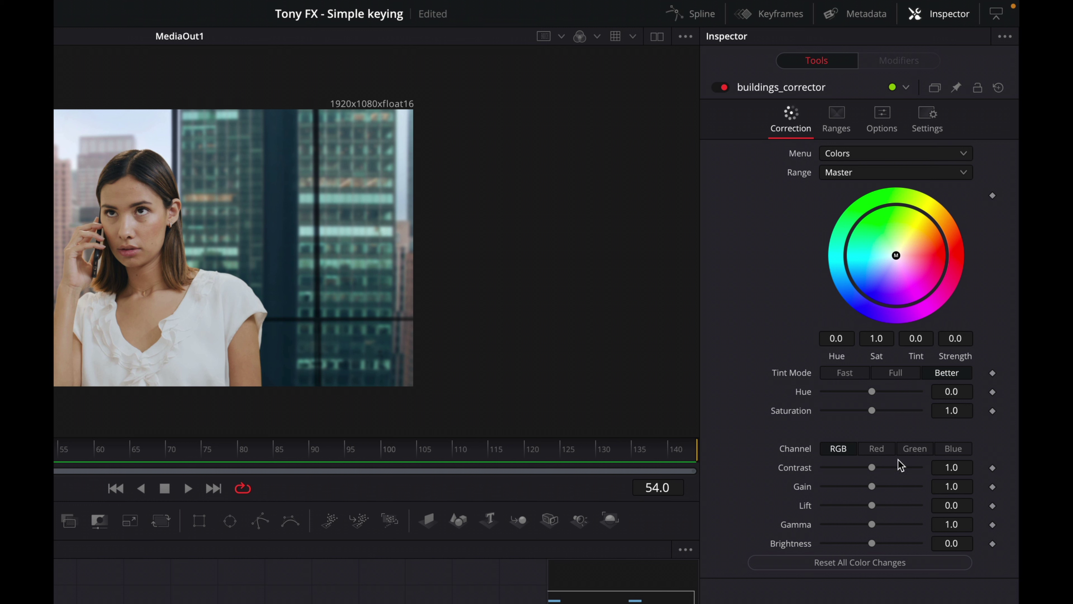
left_click(962, 467)
type("3")
key("Tab")
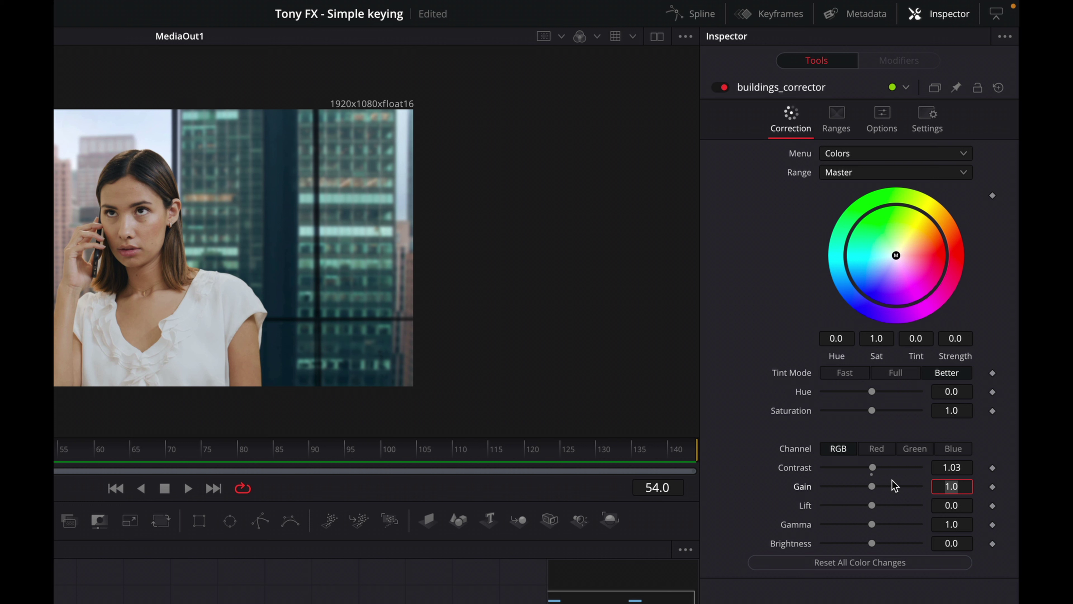
left_click(959, 485)
type("6")
key("Tab")
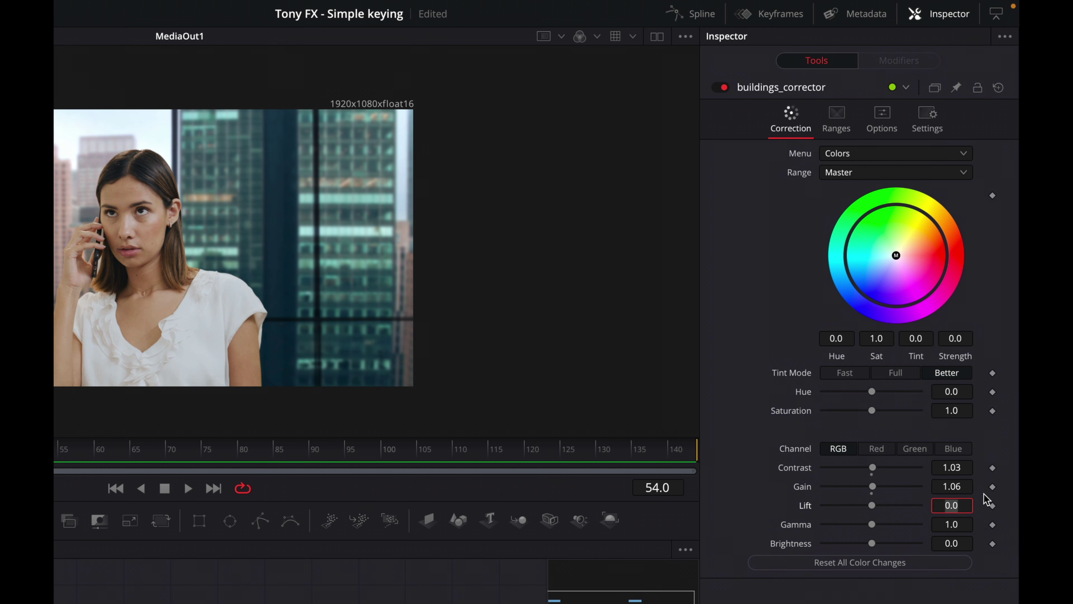
Set the Lift of buildings_corrector to 0.02 and its Gamma to 1.06.
left_click(964, 508)
type("2")
key("Tab")
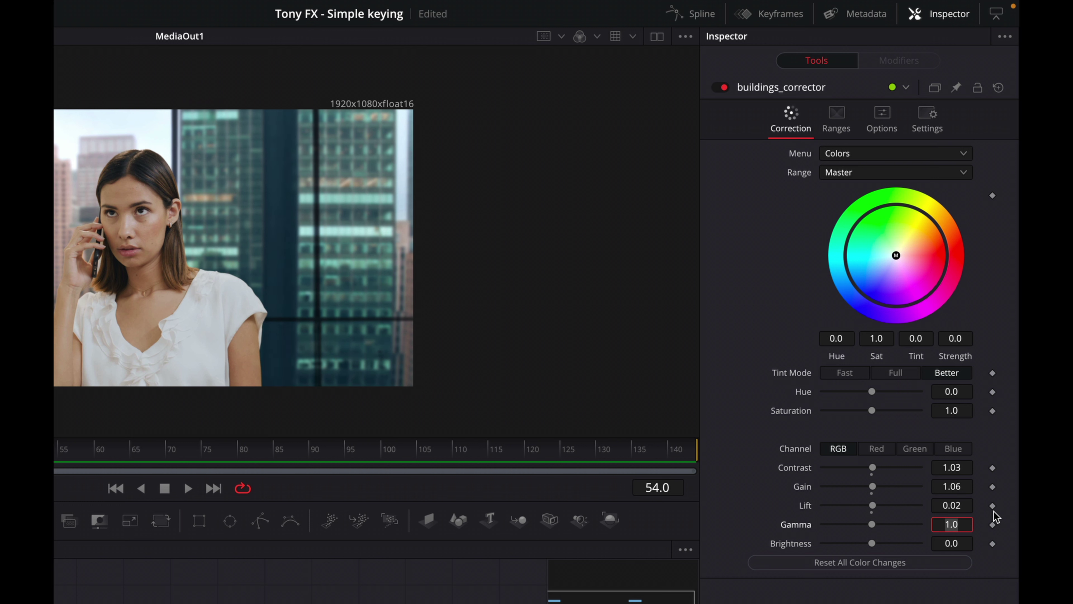
key("End")
type("6")
key("Tab")
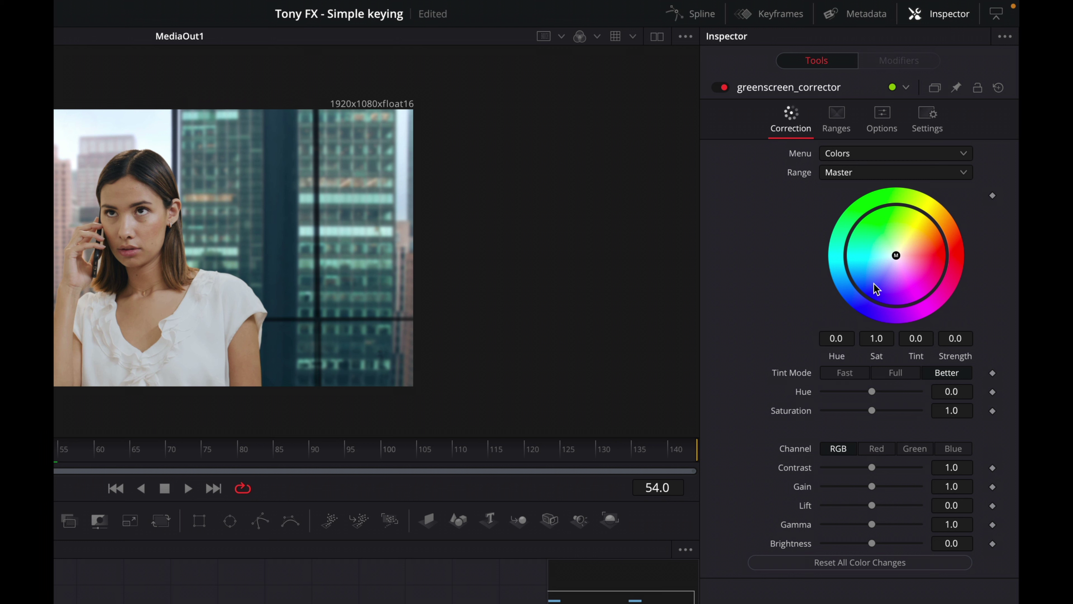
Push the master color wheel of greenscreen_corrector slightly toward blue and set its Sat to 1.03.
left_click_drag(891, 252, 887, 266)
left_click(882, 339)
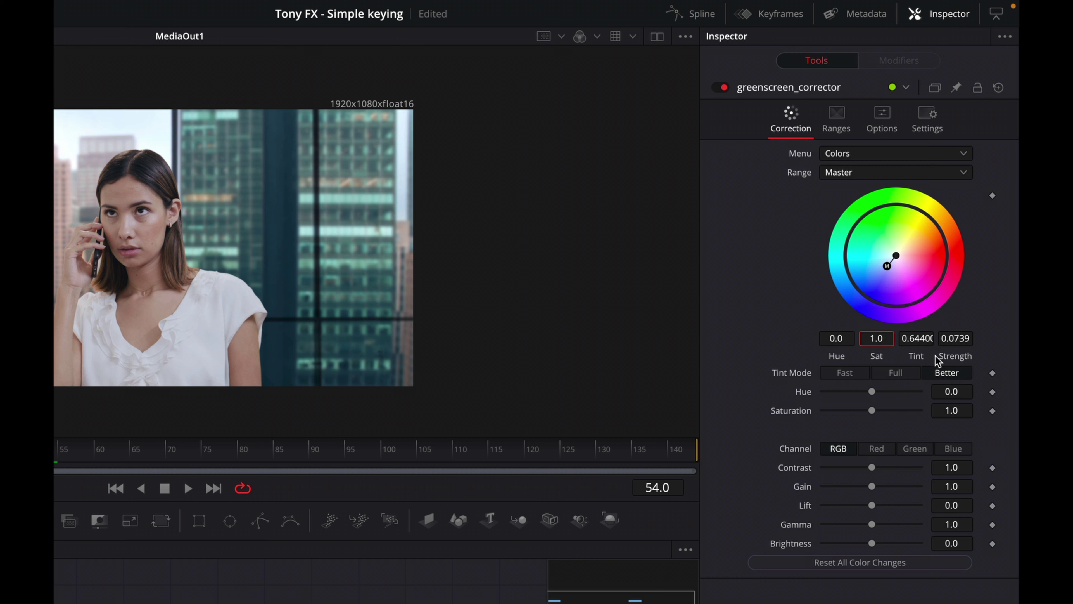
type("3")
key("Tab")
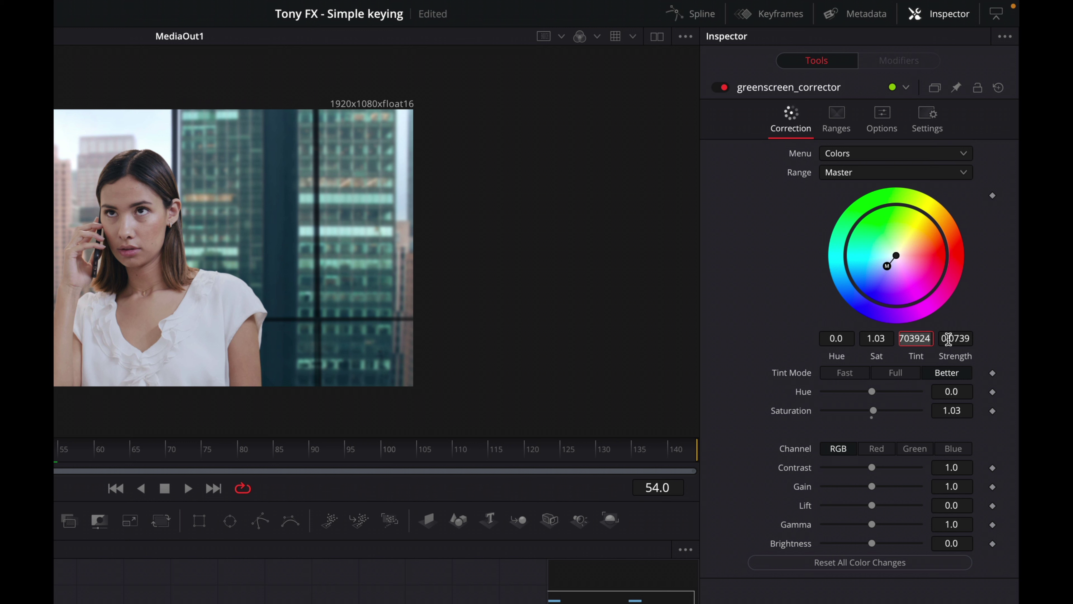
Set the Tint of greenscreen_corrector to -0.375 and its Strength to 0.0914, and save the project.
type("-0")
type(".")
type("375")
key("Tab")
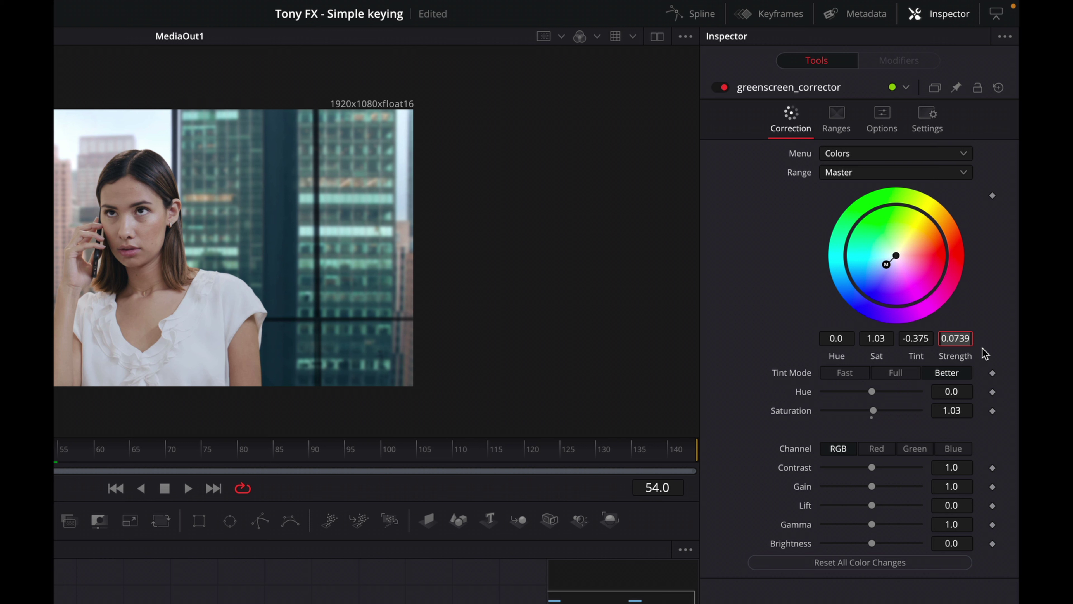
type("0.0914")
key("Tab")
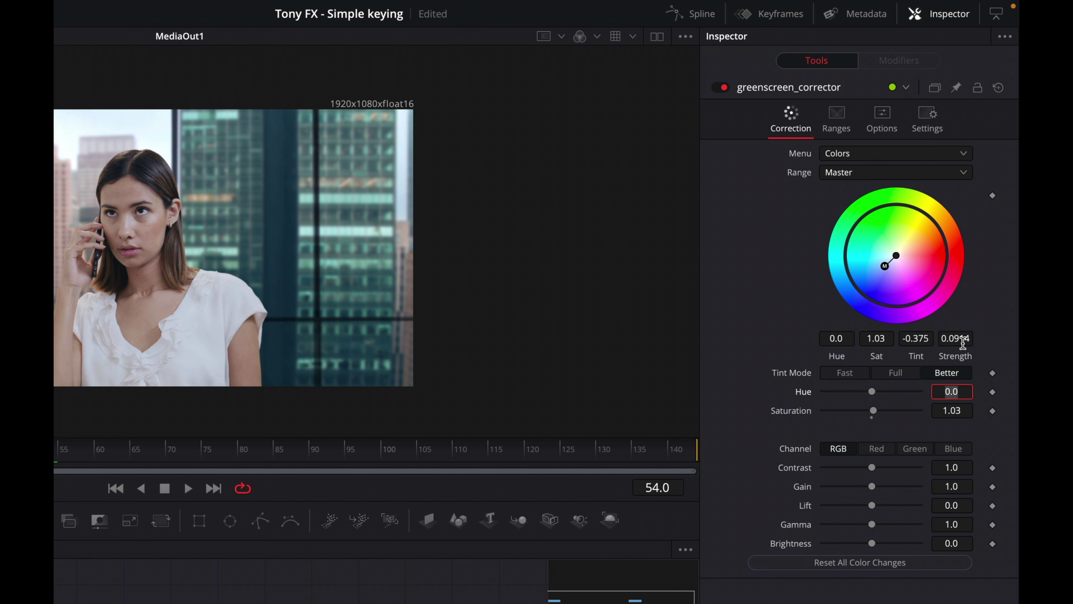
key("ctrl+s")
Set the Contrast of greenscreen_corrector to 1.57.
left_click(960, 468)
key("BackSpace")
key("BackSpace")
key("BackSpace")
type("1.57")
key("Tab")
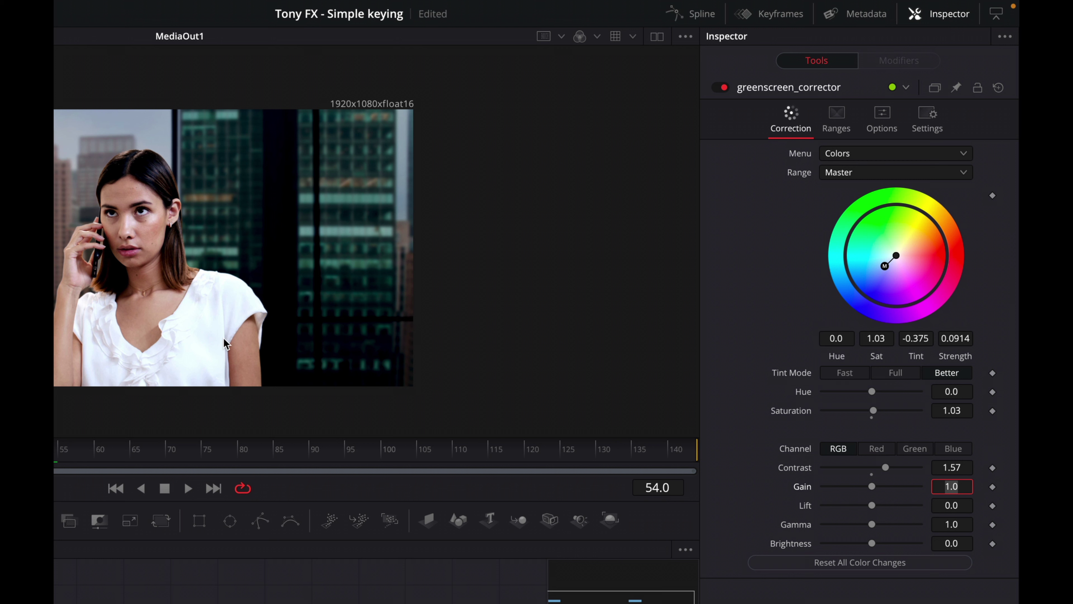
Set the Lift of greenscreen_corrector to 0.1 and enable its Pre-Divide / Post-Multiply option.
left_click(968, 505)
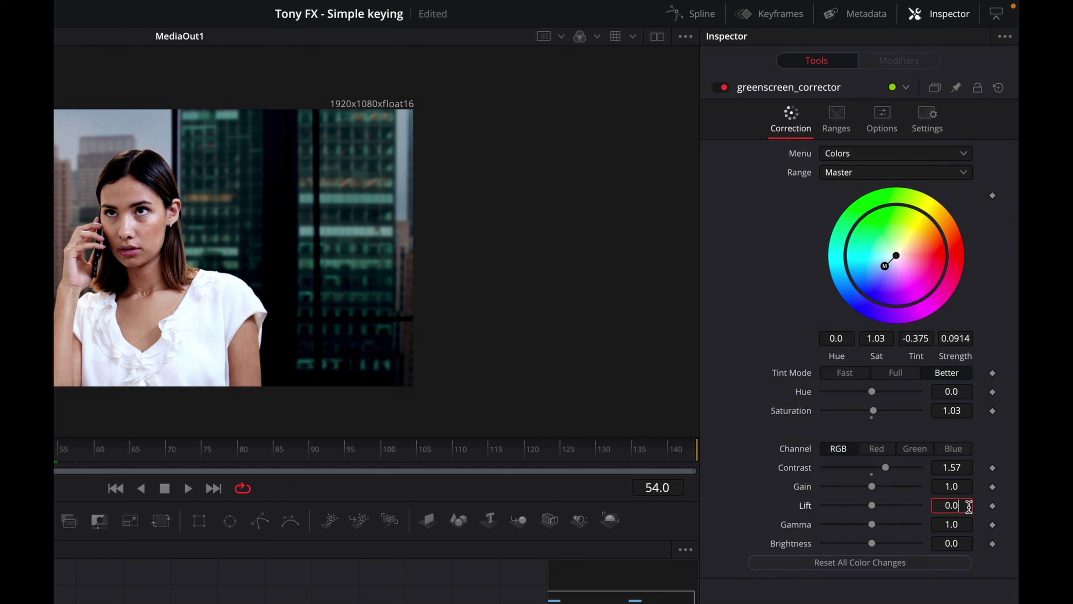
key("BackSpace")
type("1")
key("Tab")
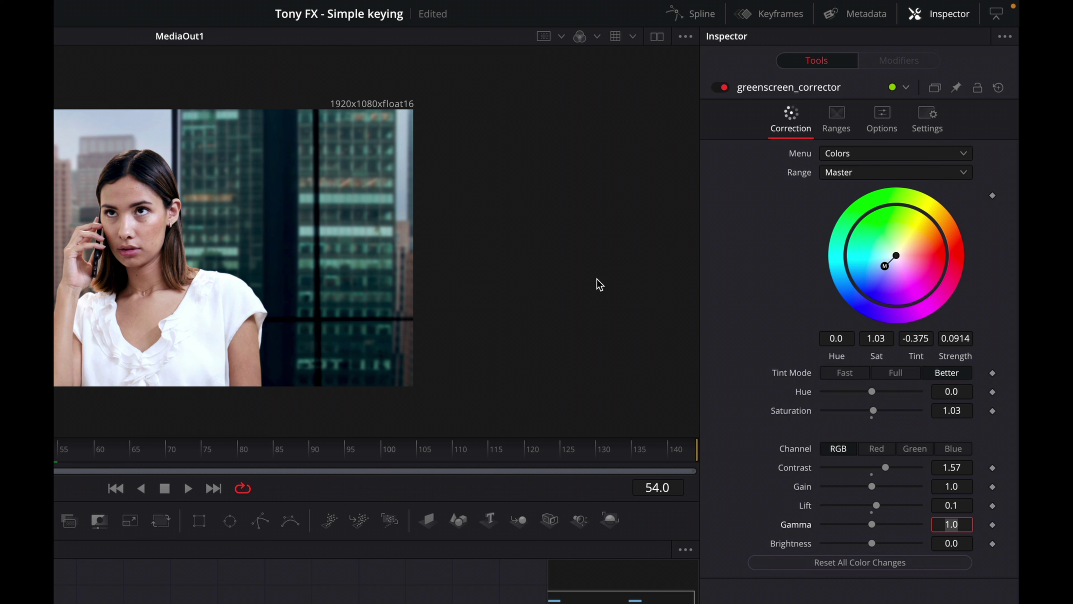
left_click(884, 128)
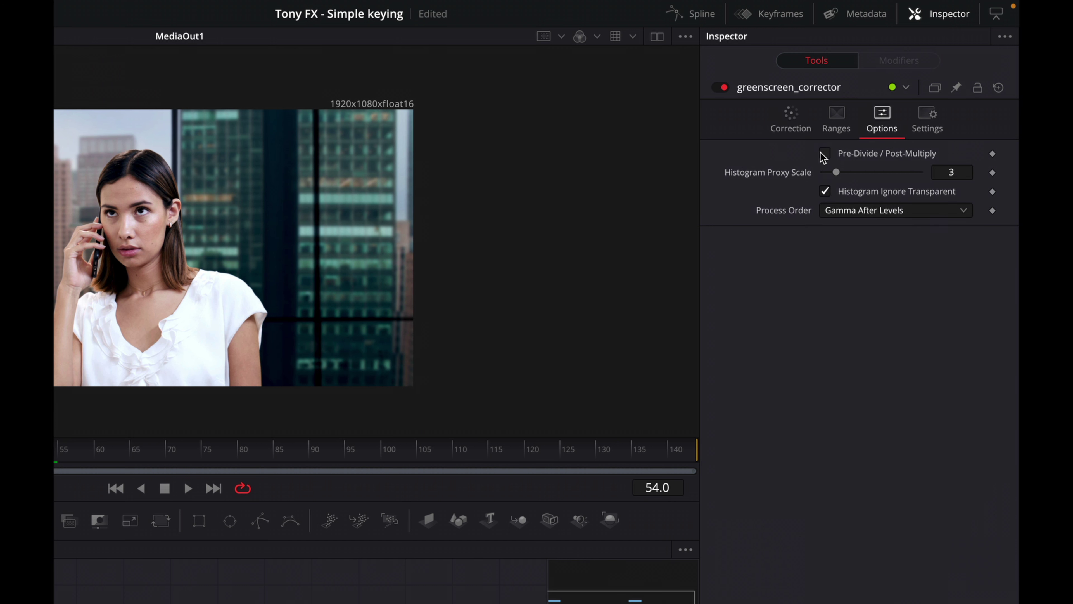
left_click(824, 154)
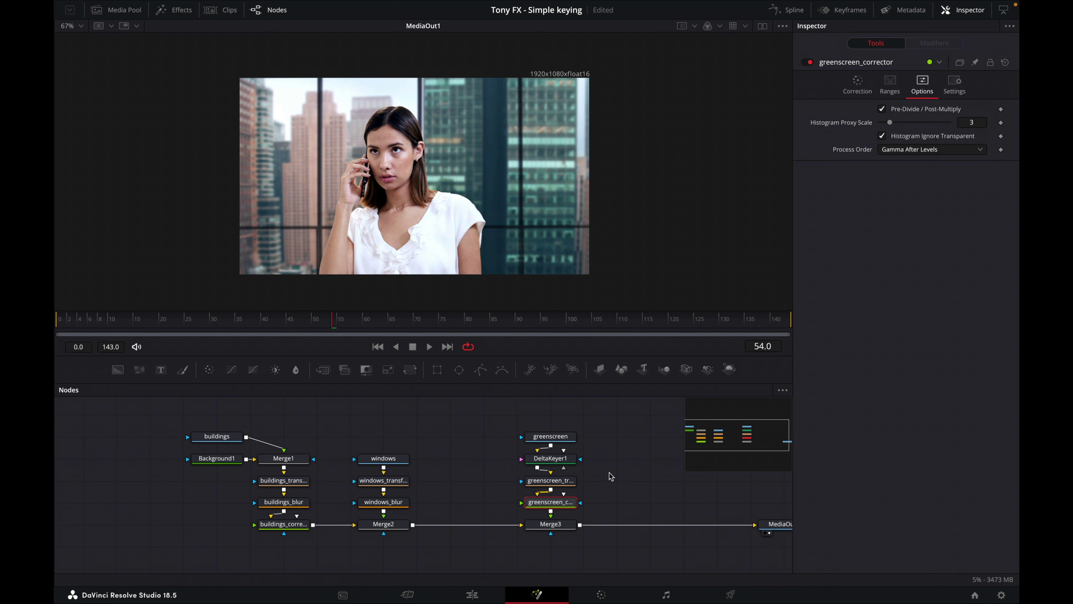
Add a Color Corrector node after Merge3 and set its Saturation to 1.19.
left_click(562, 525)
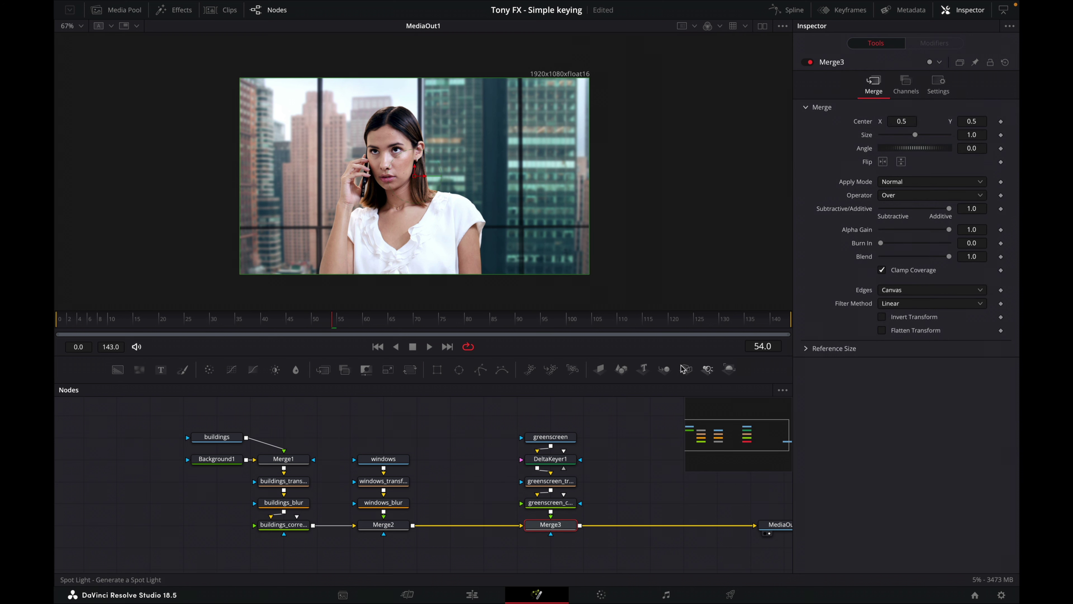
left_click(212, 371)
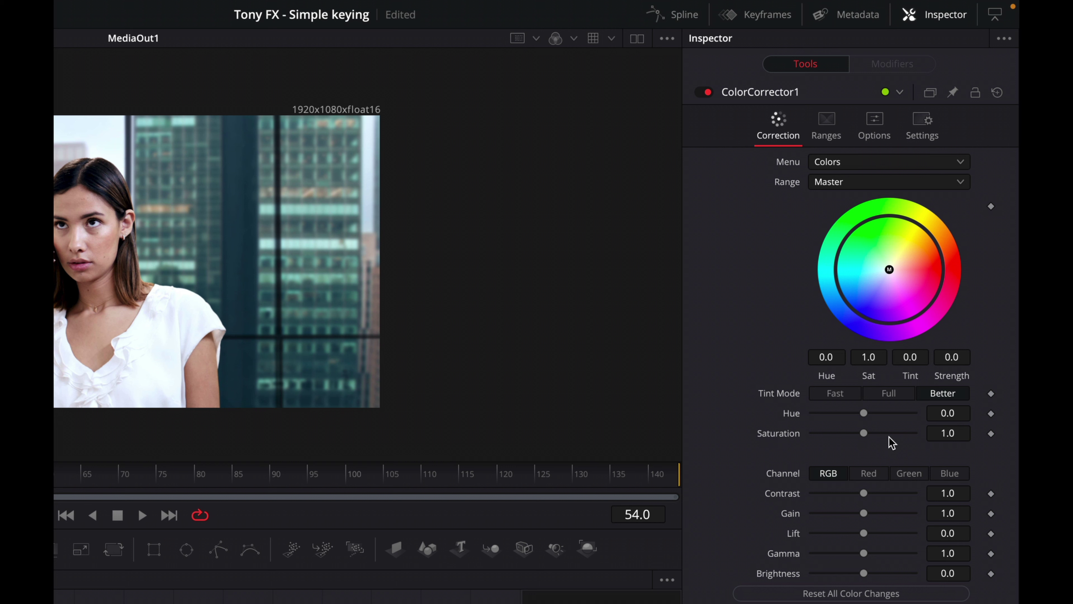
left_click_drag(864, 432, 868, 433)
left_click(942, 433)
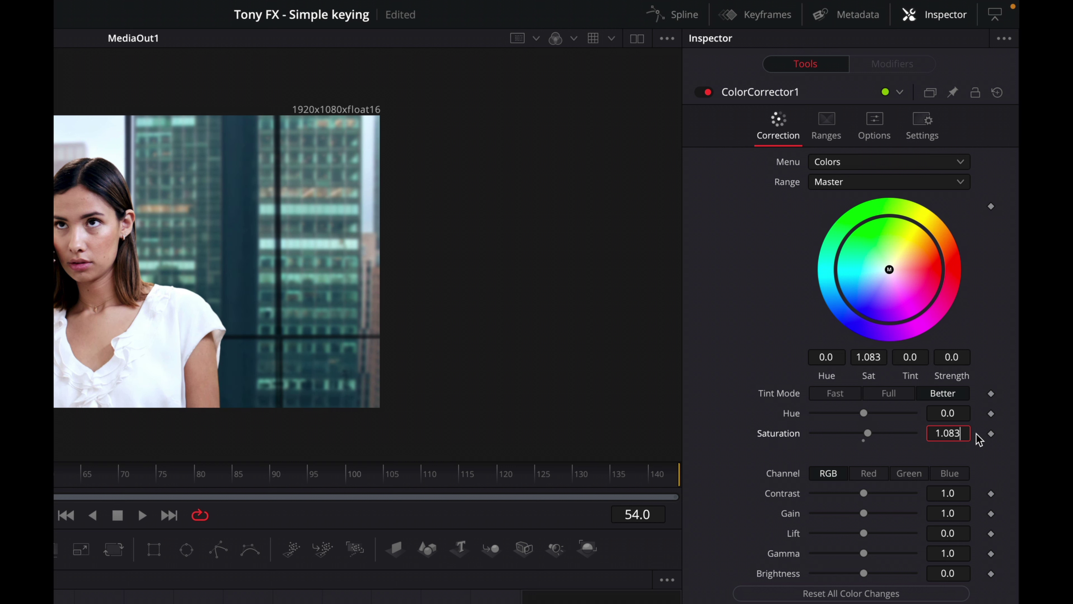
key("BackSpace")
key("BackSpace")
key("BackSpace")
type("19")
key("Tab")
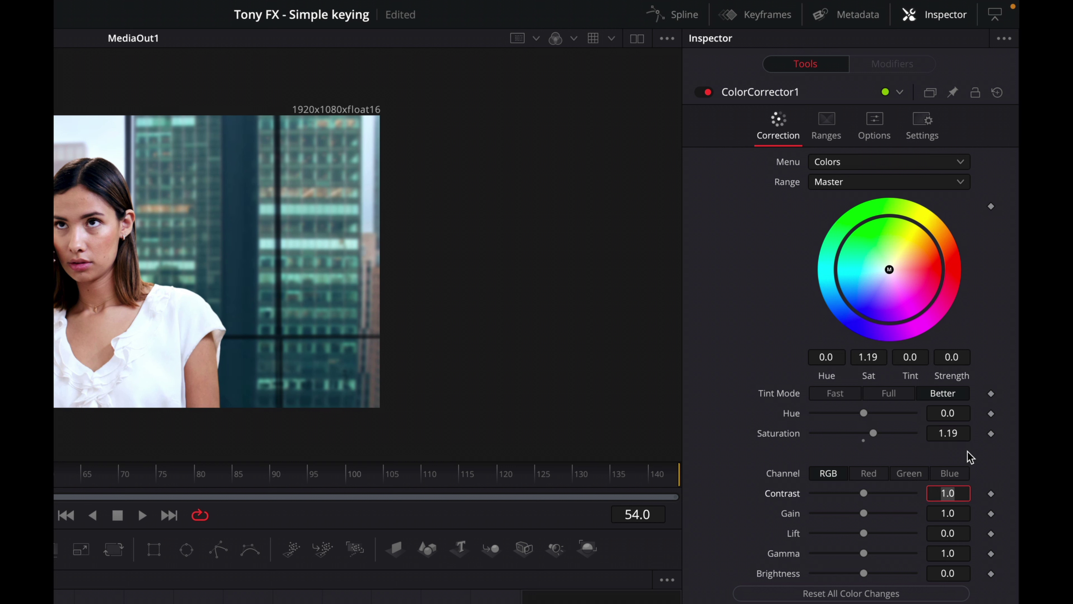
Set the Contrast of the final color corrector to 1.06.
left_click(966, 493)
type("6")
key("Tab")
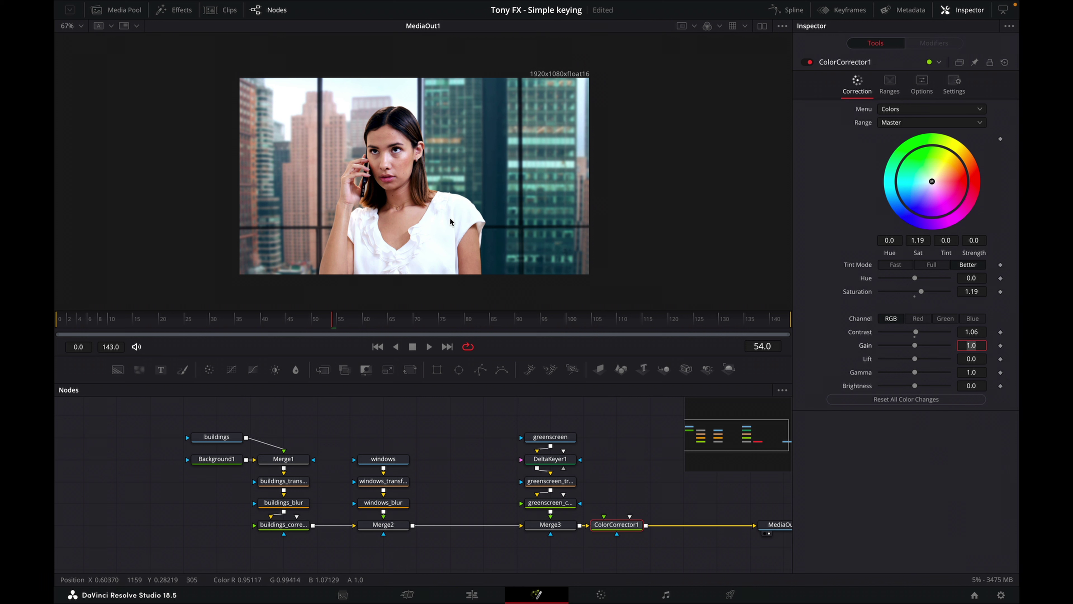
Play back the finished composite and inspect the key edges around the woman's hand, phone and hair up close.
scroll(426, 210, "up", 2)
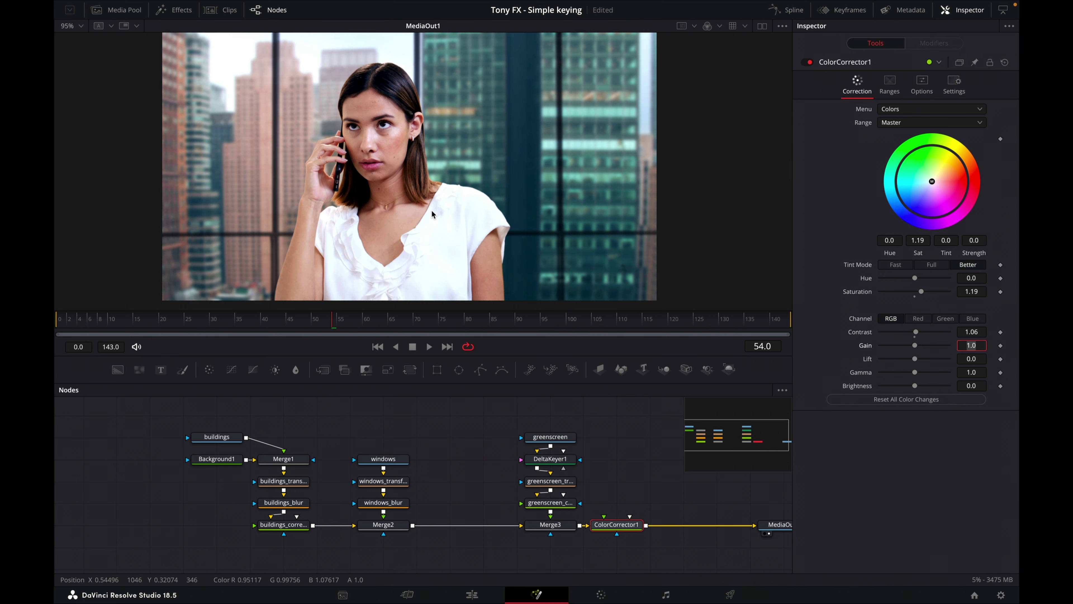
scroll(432, 209, "down", 2)
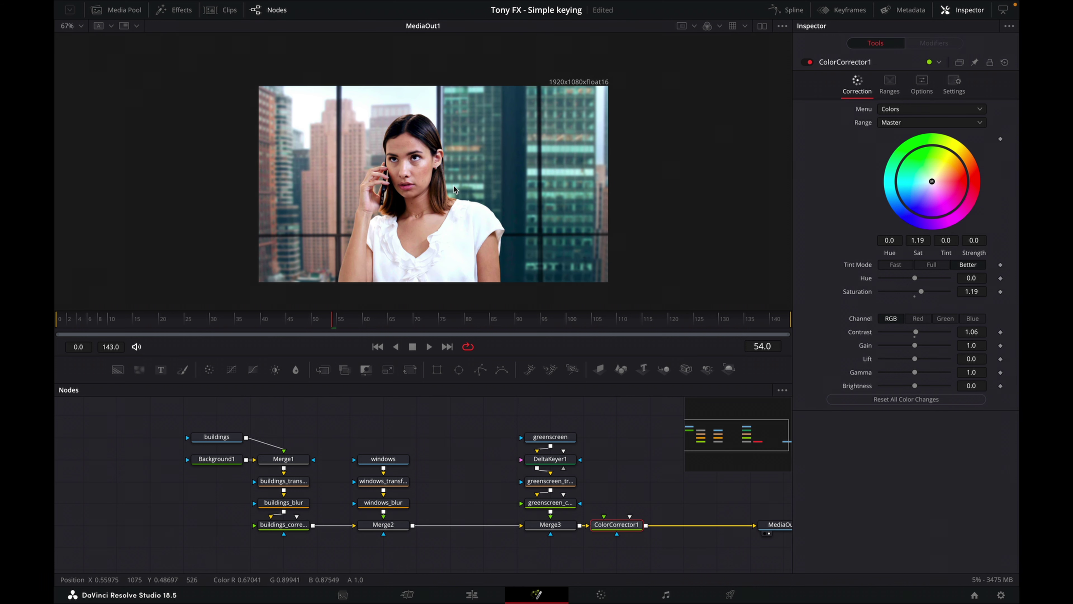
scroll(455, 184, "up", 2)
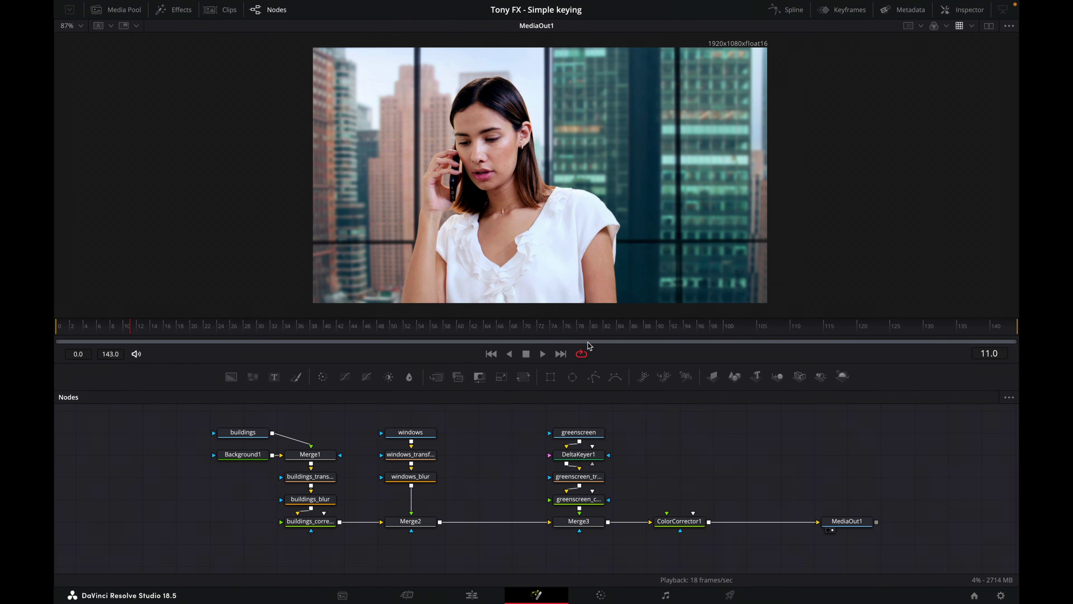
scroll(485, 168, "up", 8)
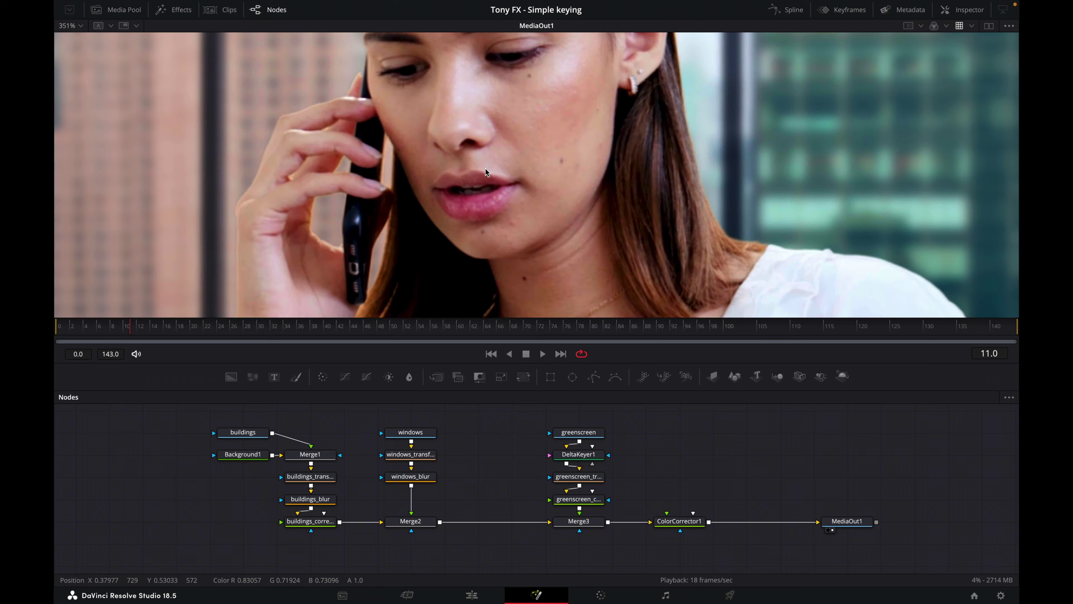
left_click(543, 356)
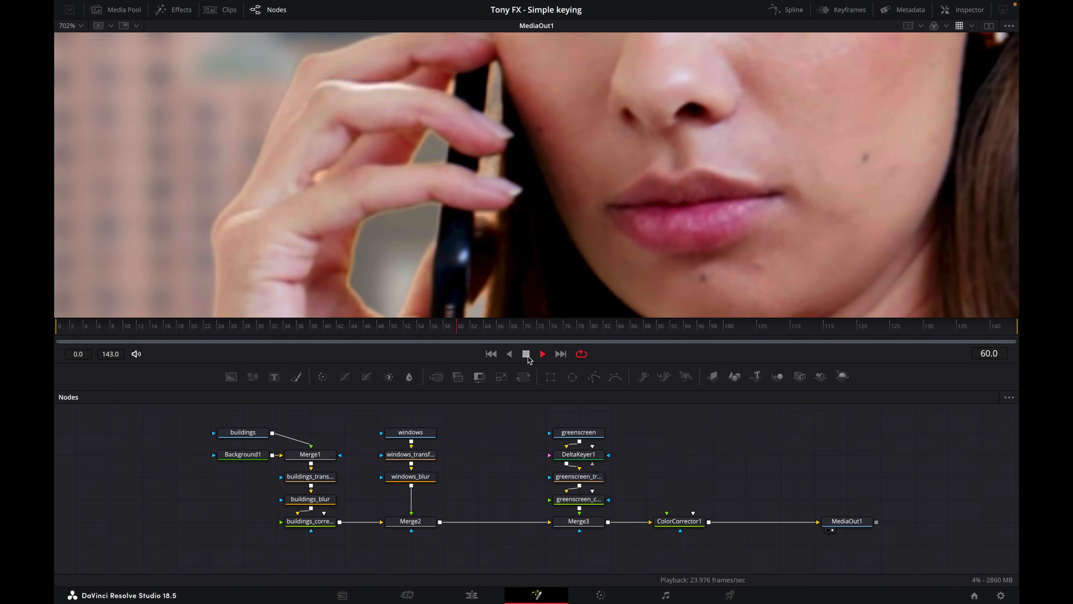
left_click(527, 354)
scroll(550, 170, "down", 10)
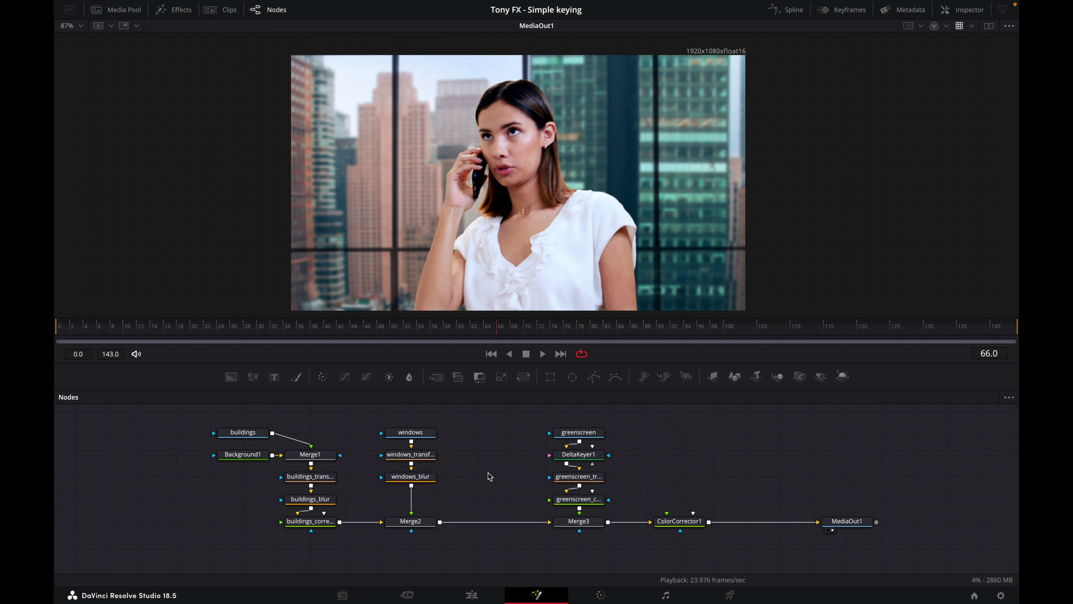
Add a Film Grain node and insert it on the connection between Merge2 and Merge3.
key("shift+space")
type("film")
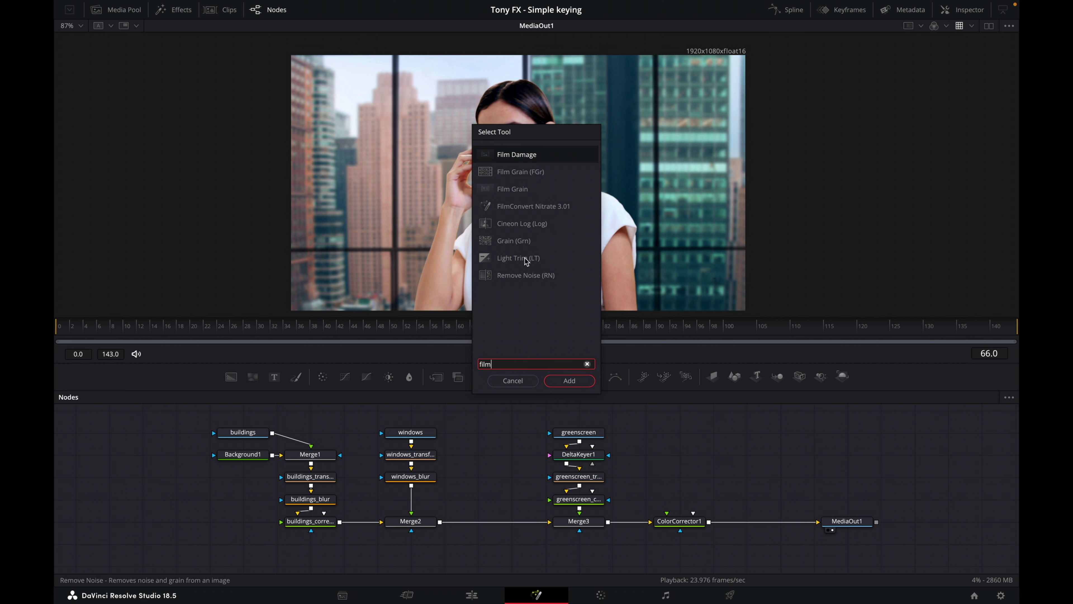
left_click(516, 188)
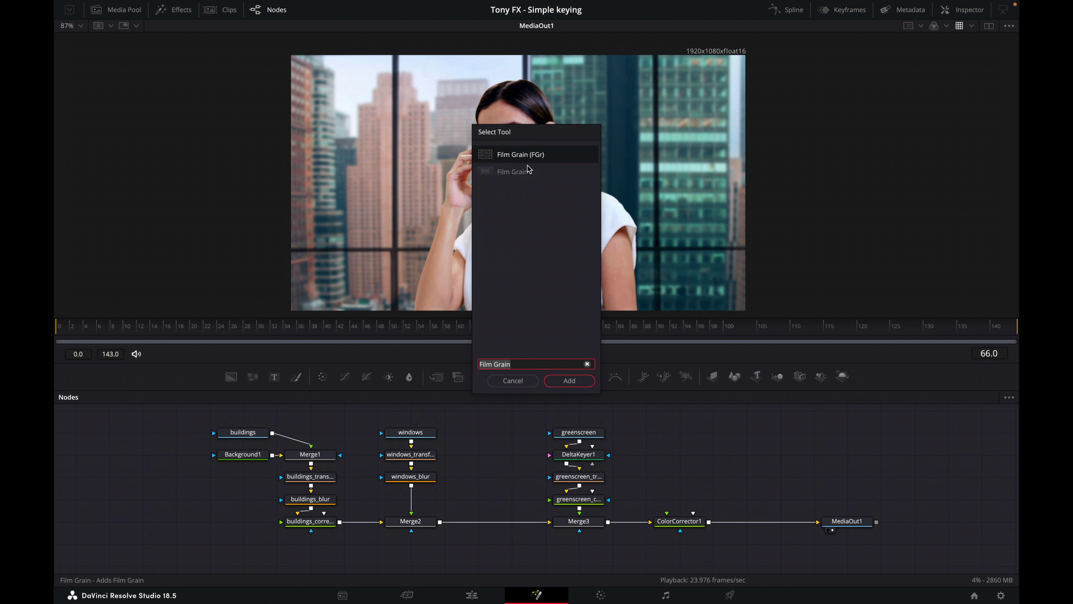
left_click(558, 382)
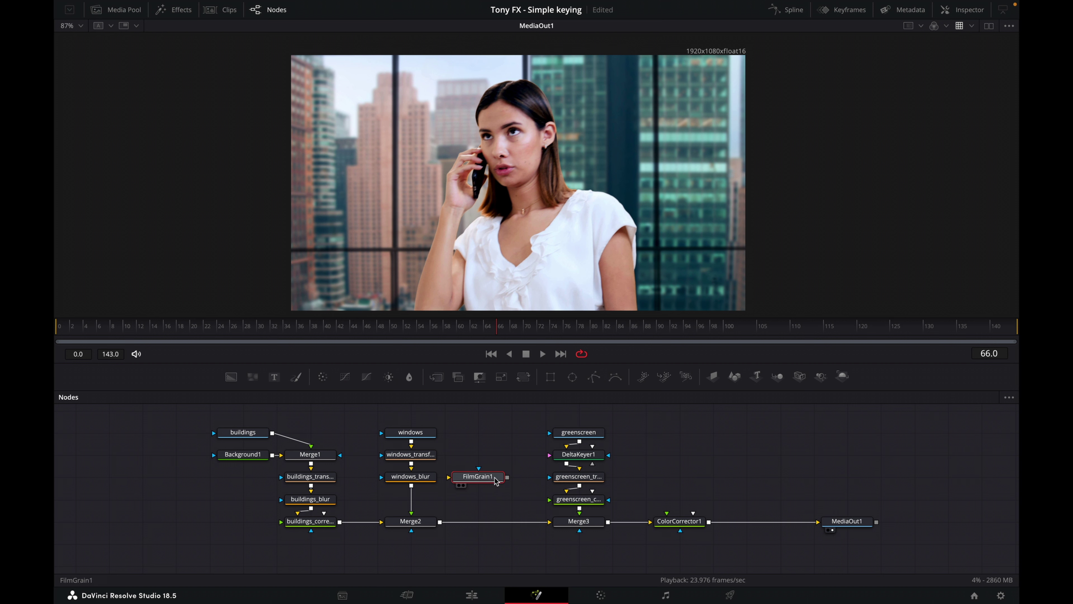
left_click_drag(496, 481, 502, 524)
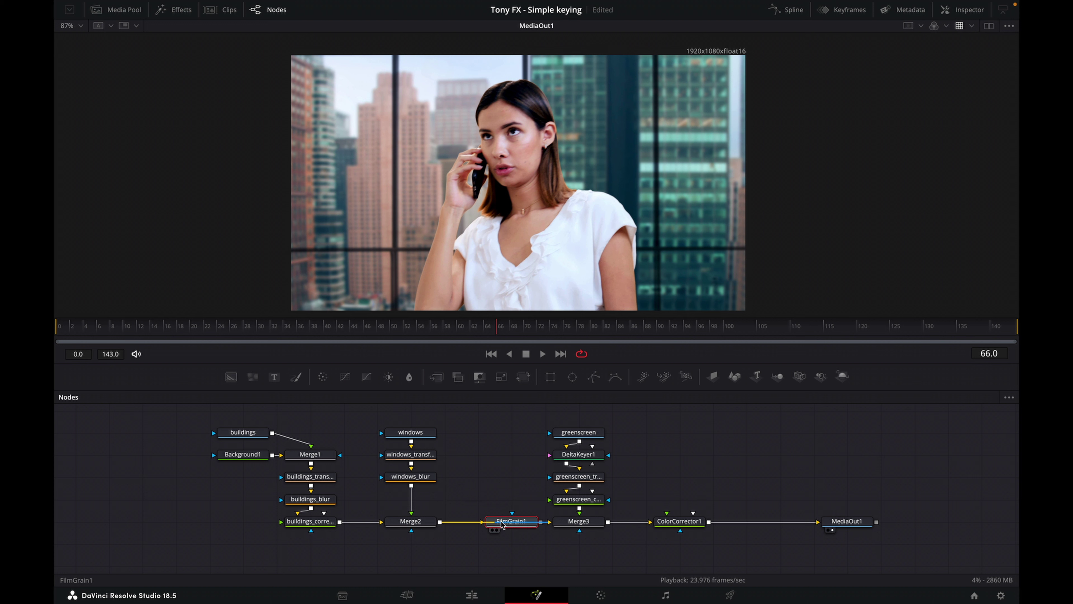
mouse_move(509, 524)
left_mouse_down()
mouse_move(506, 459)
mouse_move(492, 523)
left_mouse_up()
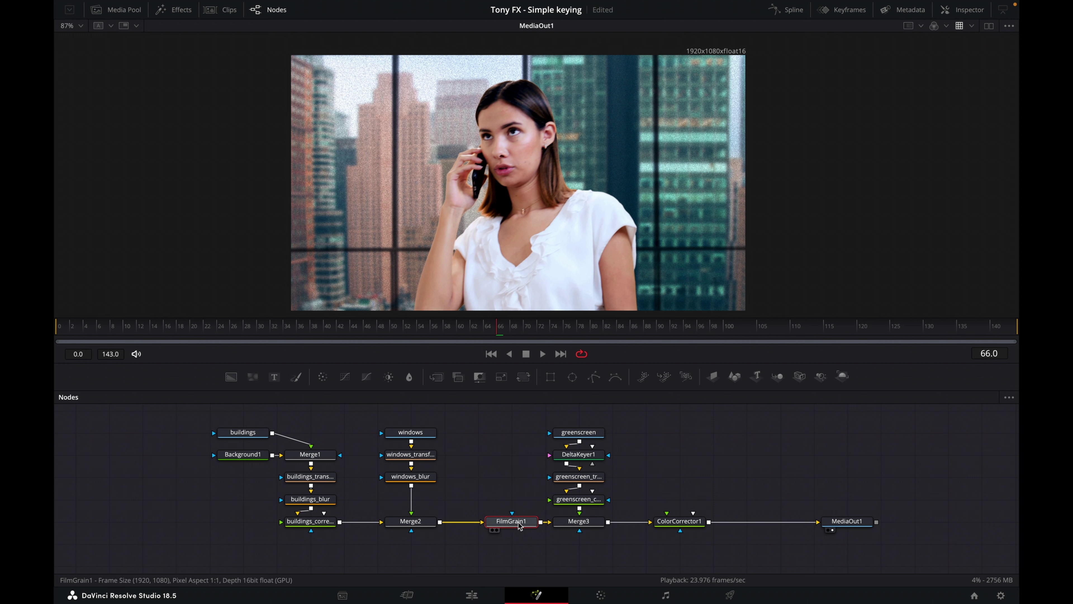
Show the FilmGrain1 settings and play back the composite to examine the default grain on the background up close.
left_click(964, 10)
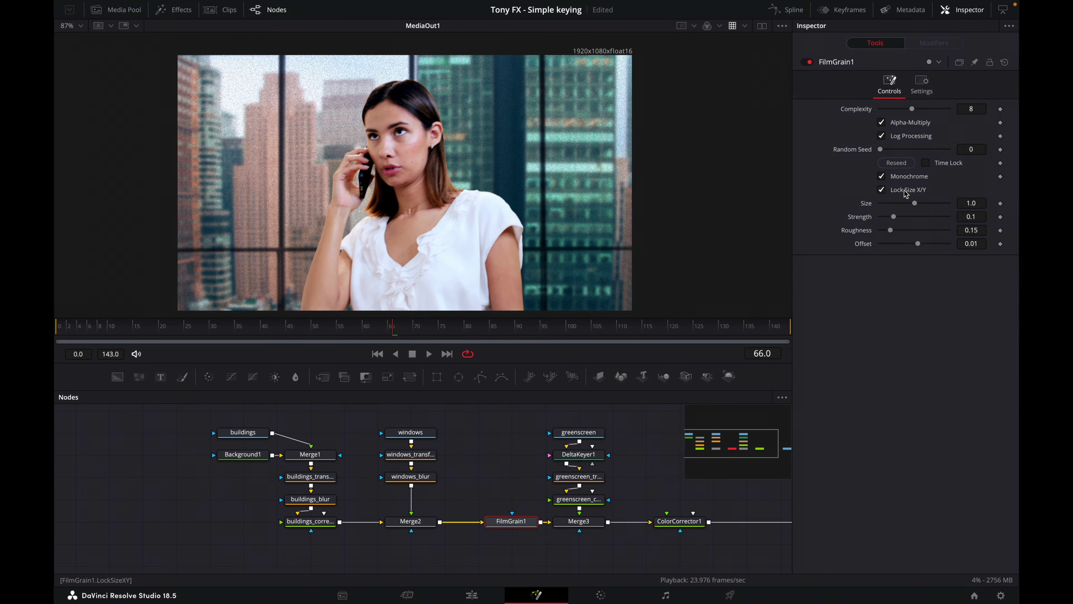
scroll(240, 183, "up", 2)
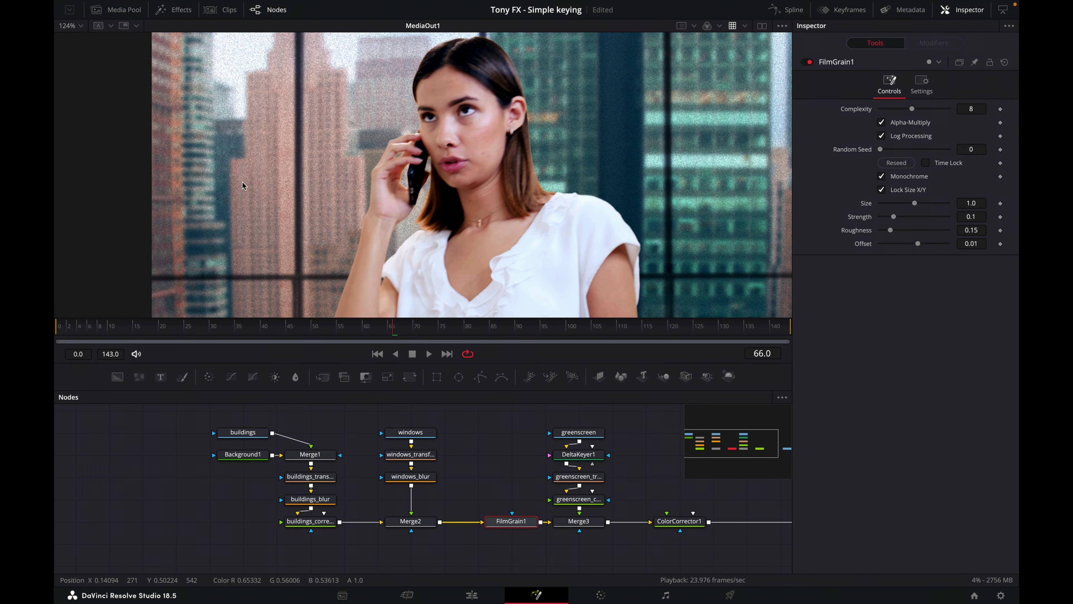
scroll(242, 184, "up", 2)
left_click(429, 354)
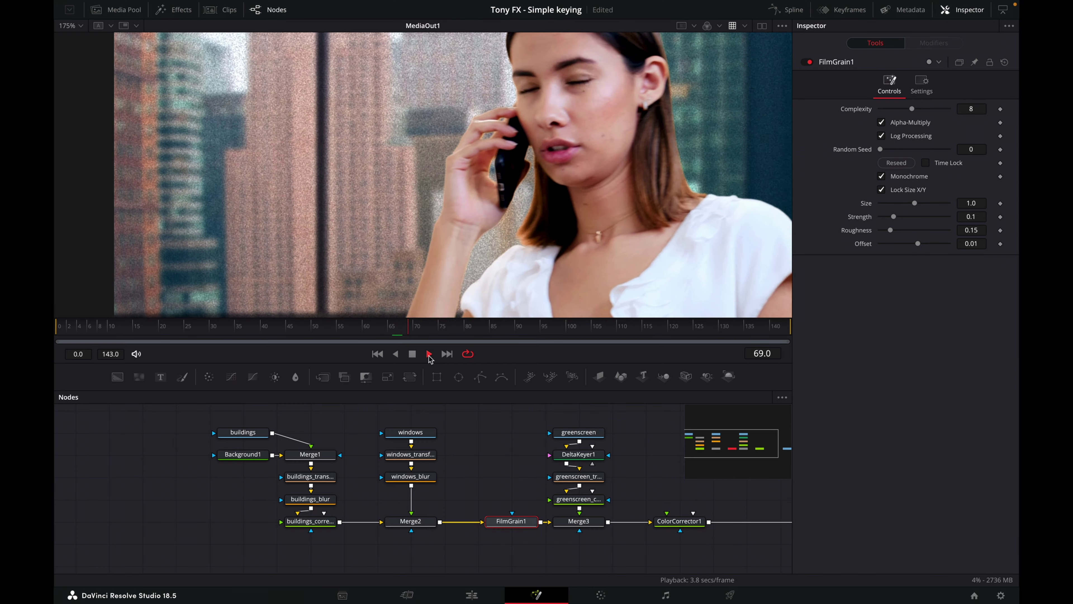
left_click(412, 354)
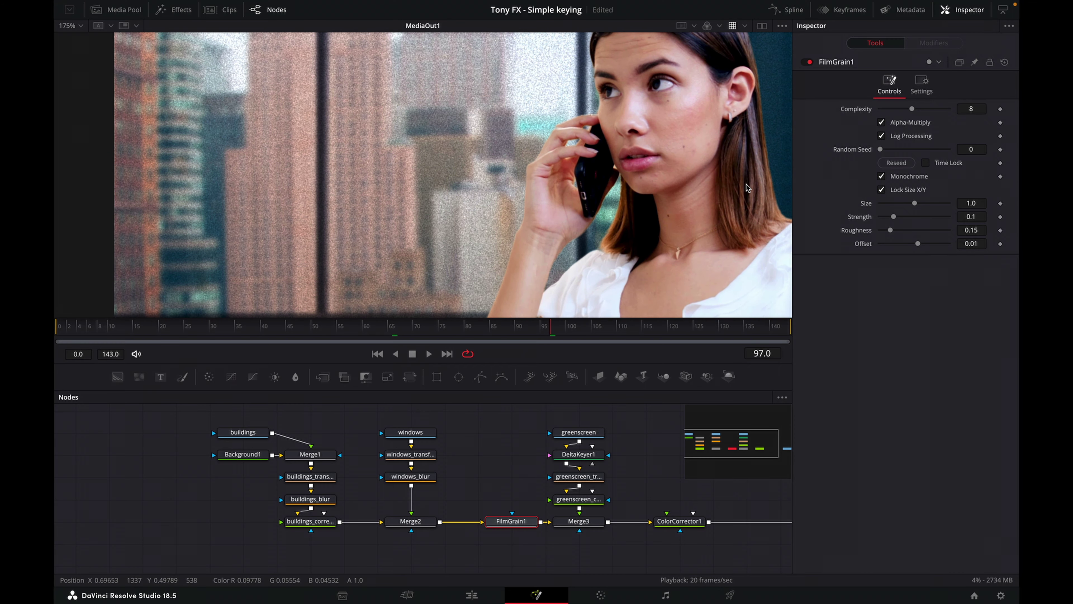
Set the film grain's Complexity to 5, Size to 0.22 and Strength to 0.013.
left_click(977, 109)
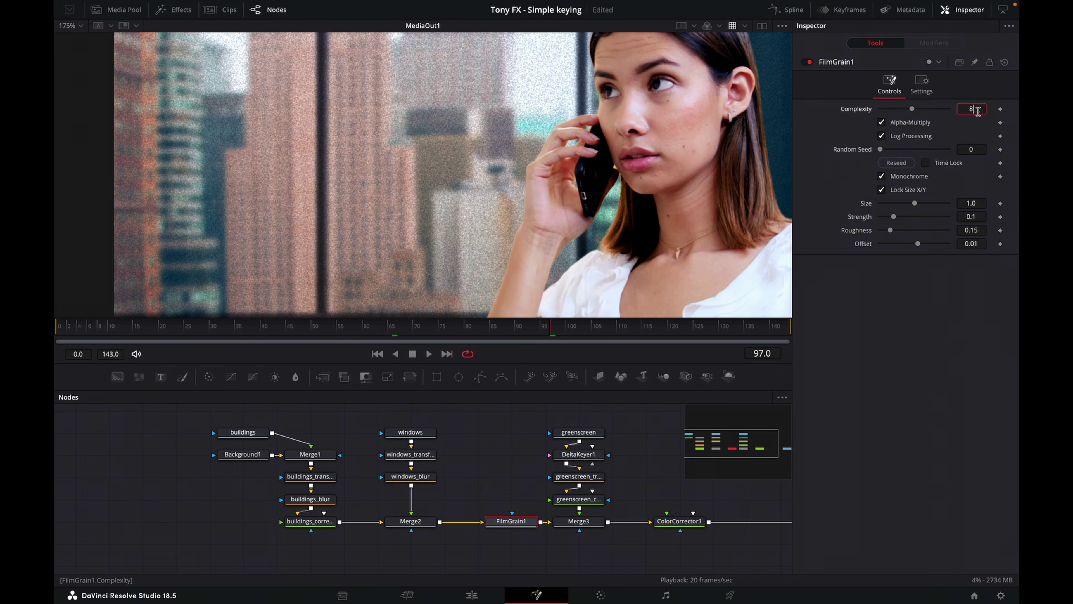
key("Tab")
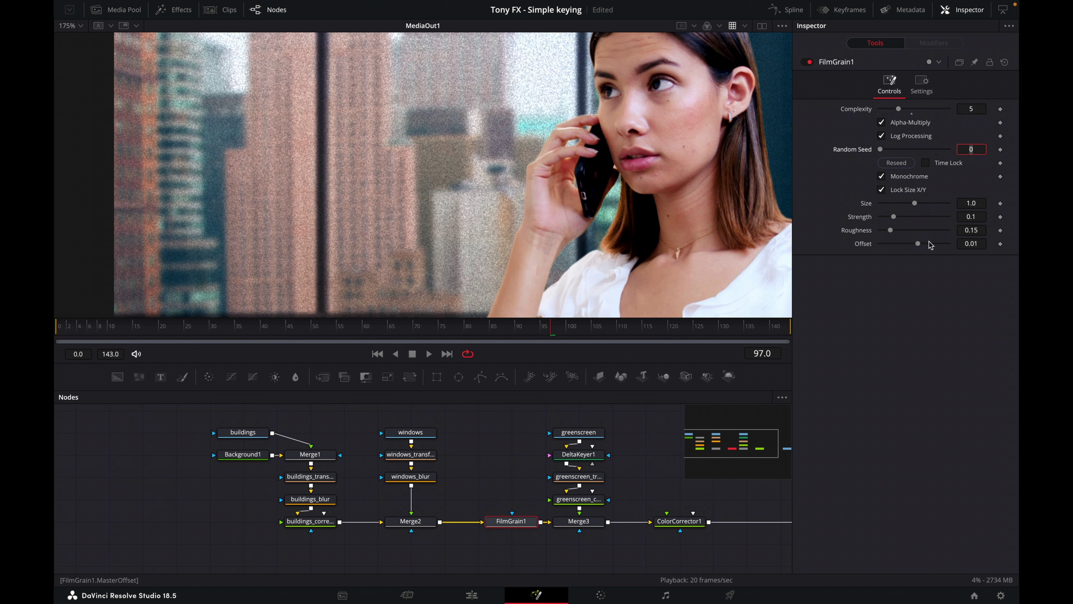
left_click(975, 203)
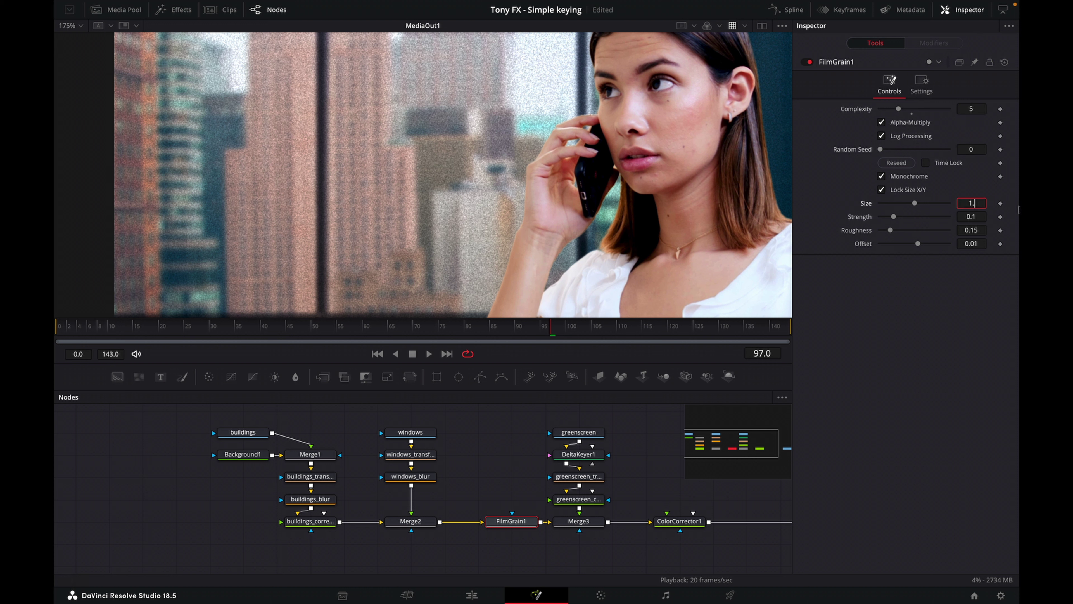
key("Tab")
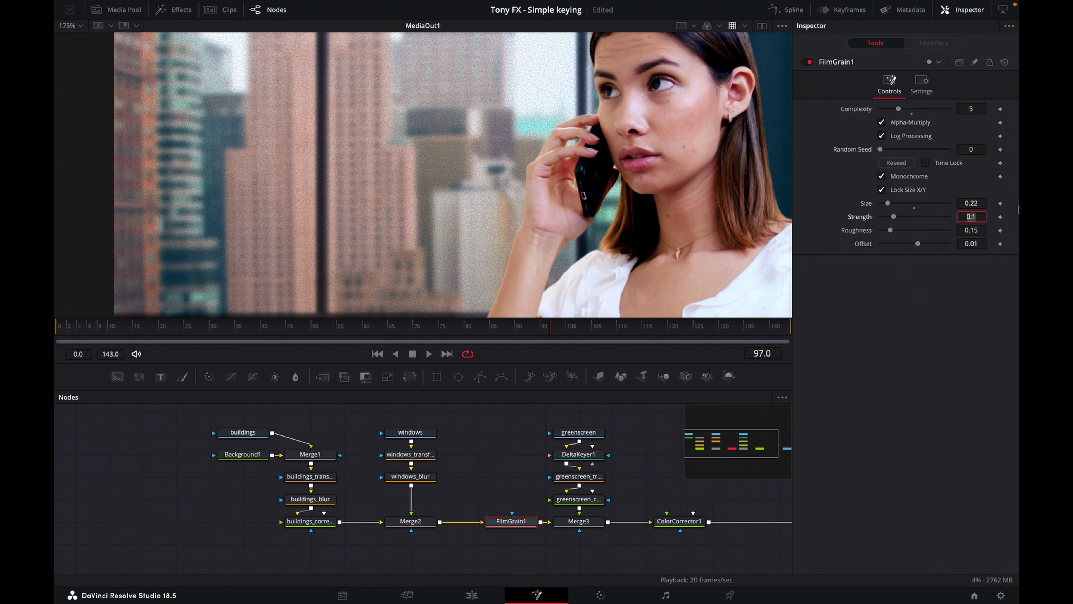
left_click(982, 216)
key("Tab")
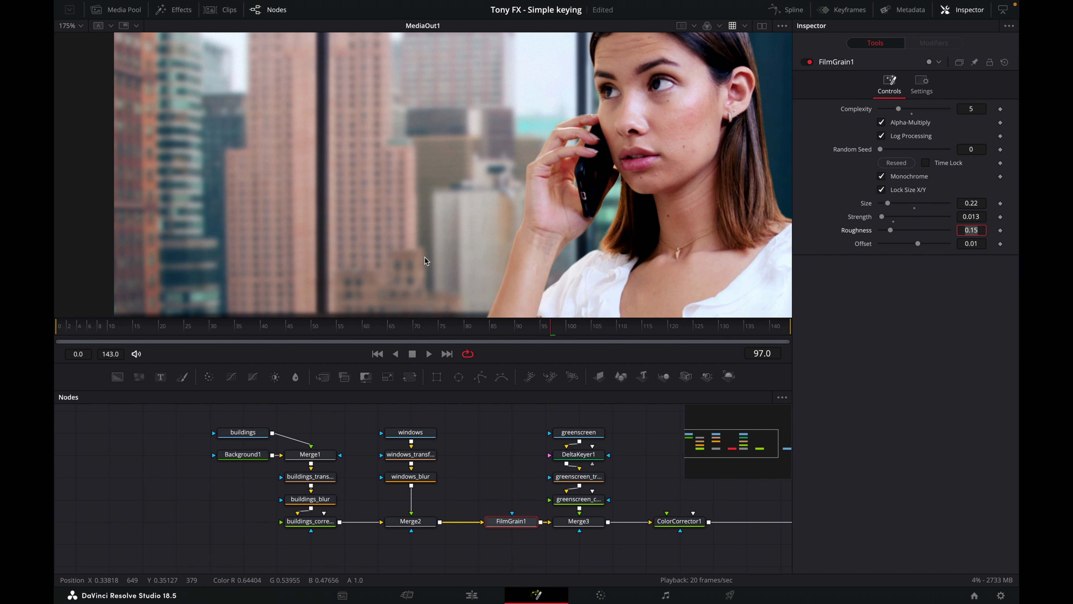
Play back the composite and examine the reduced grain on the buildings up close and at a wider view.
scroll(425, 257, "up", 5)
left_click(429, 354)
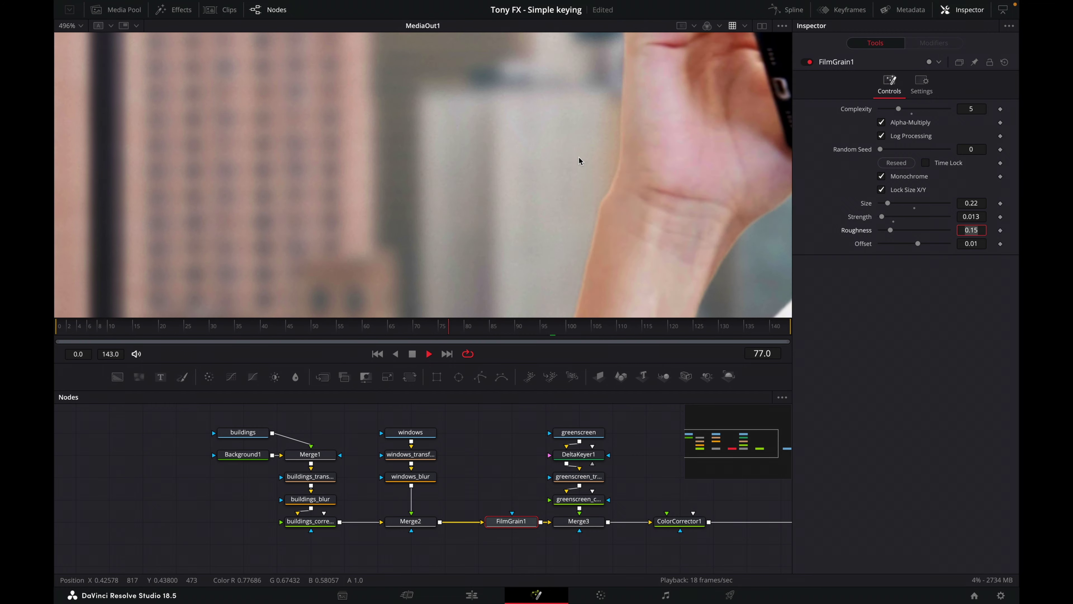
scroll(463, 206, "down", 2)
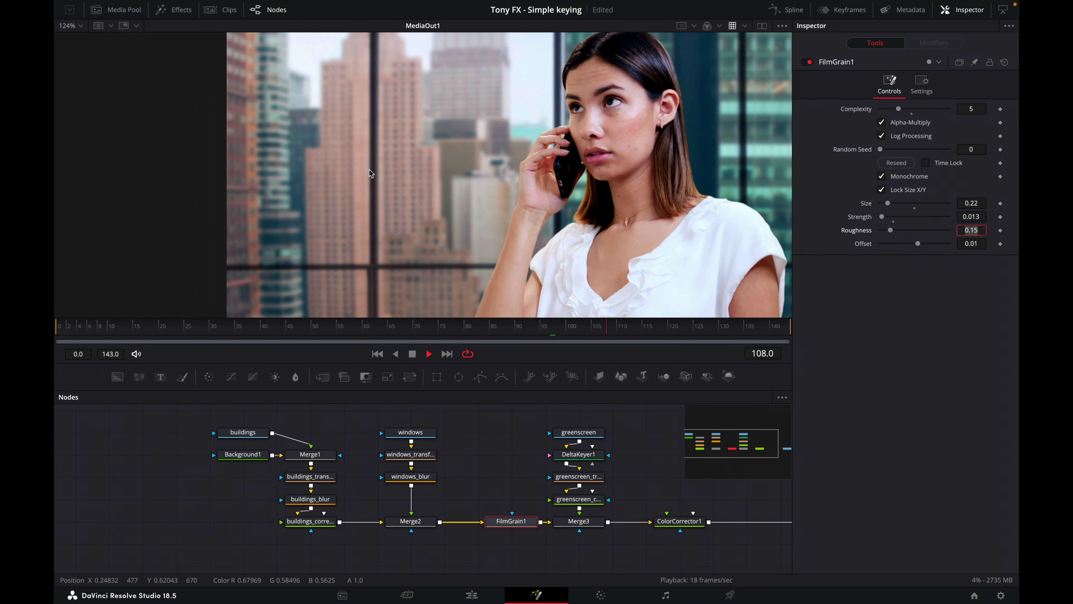
left_click(412, 354)
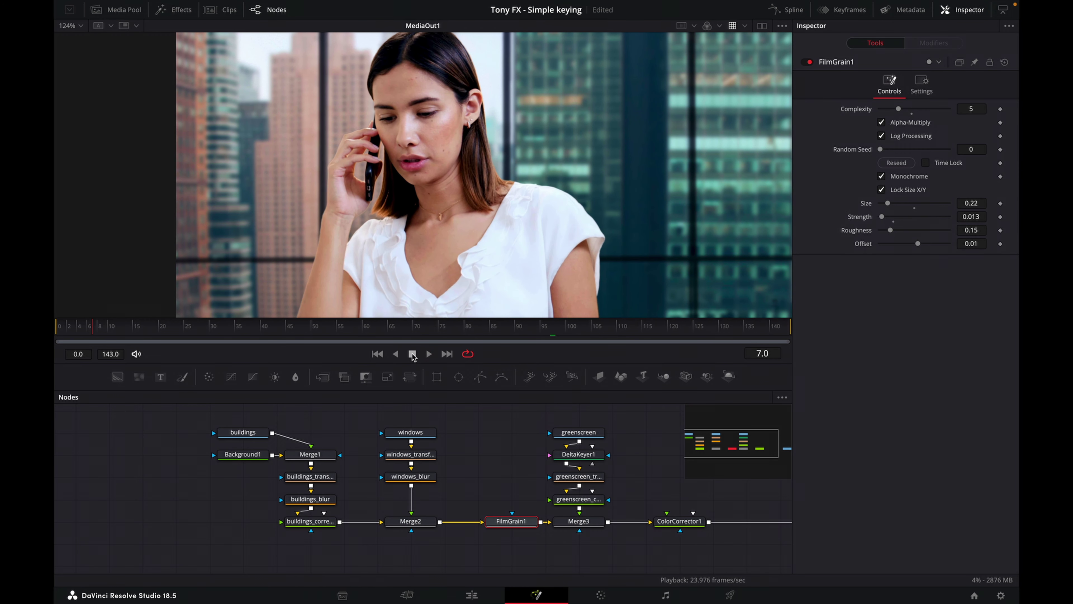
left_click(967, 11)
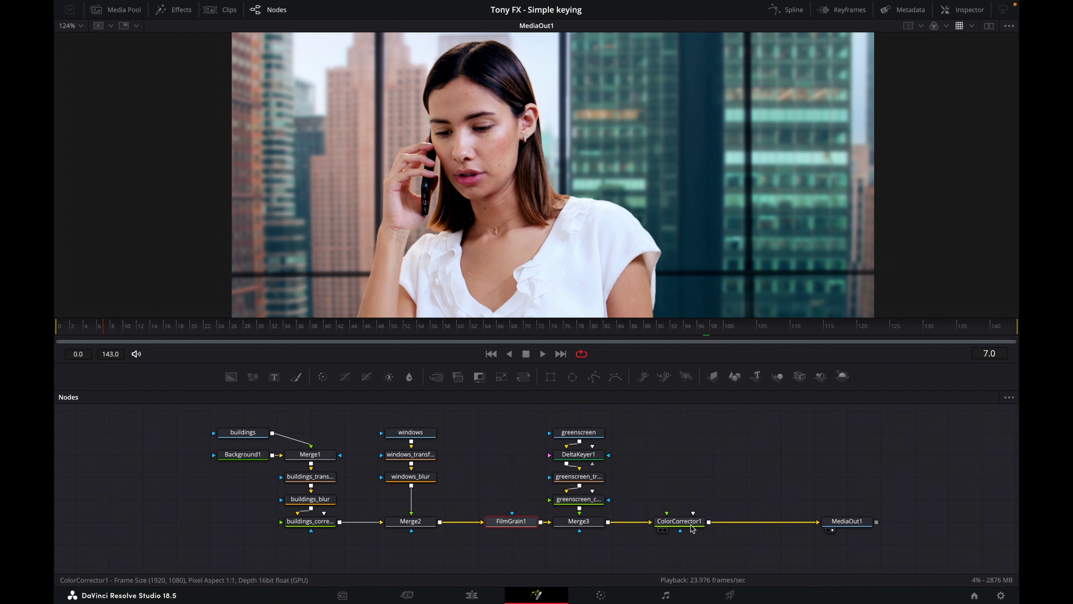
Move ColorCorrector1 and MediaOut1 farther downstream to make room in the node tree after Merge3.
left_click_drag(686, 522, 786, 522)
left_click_drag(751, 465, 922, 524)
left_click(786, 484)
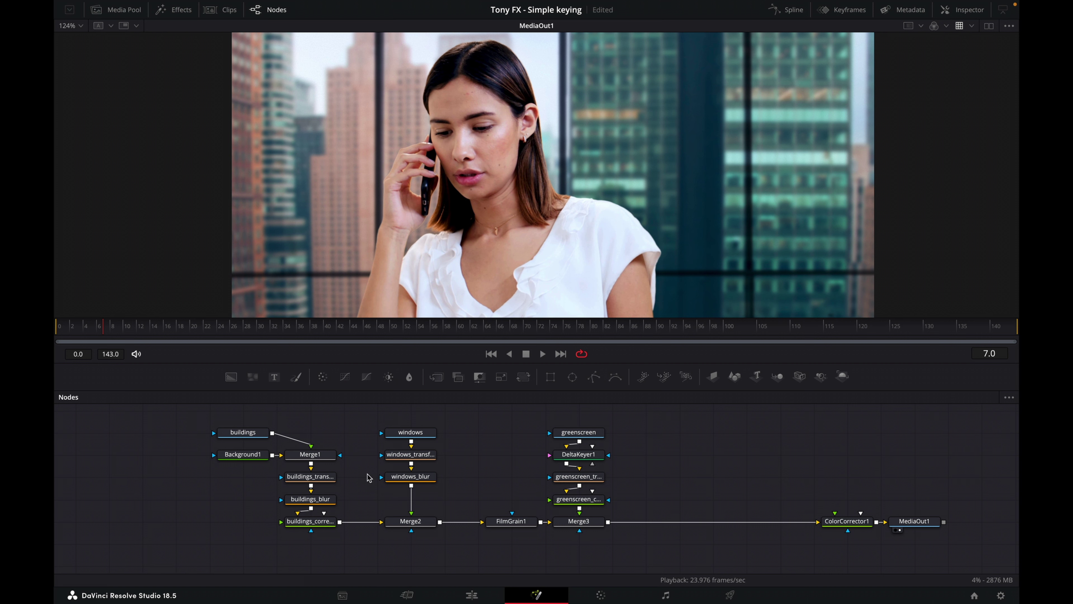
Duplicate the whole buildings branch, including its Background, Merge, transform, blur and corrector nodes, into the empty area after the greenscreen branch and group the copies.
left_click_drag(363, 498, 359, 473)
left_click_drag(198, 427, 333, 533)
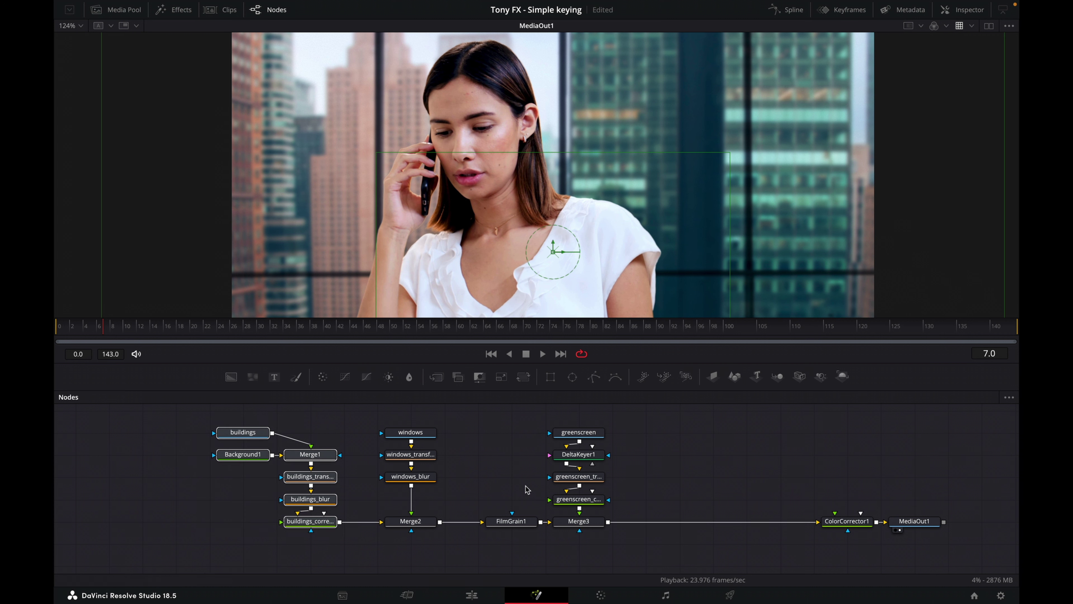
left_click(676, 438)
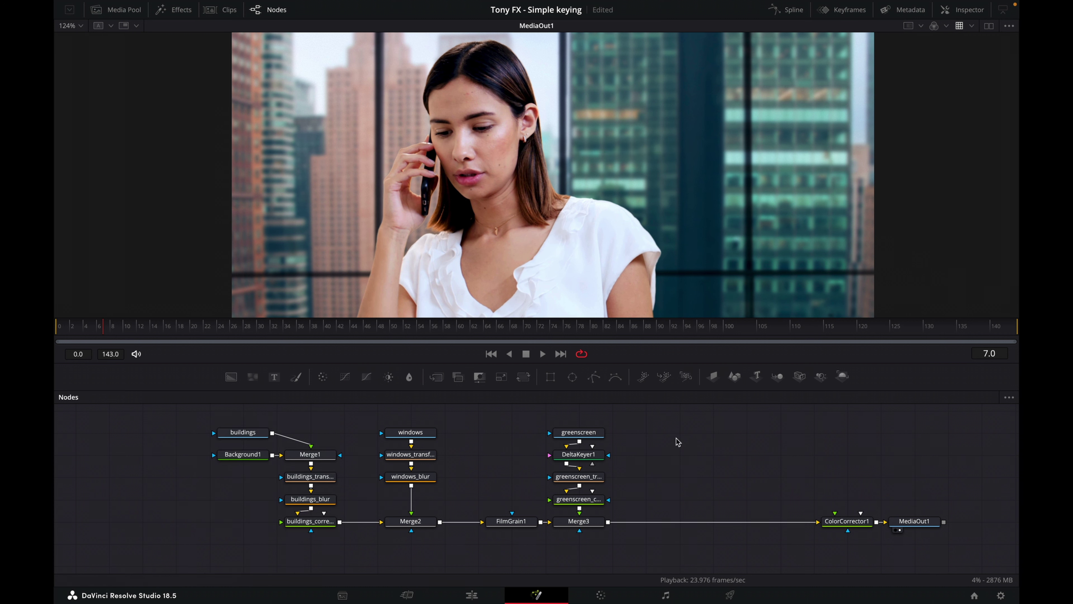
key("ctrl+v")
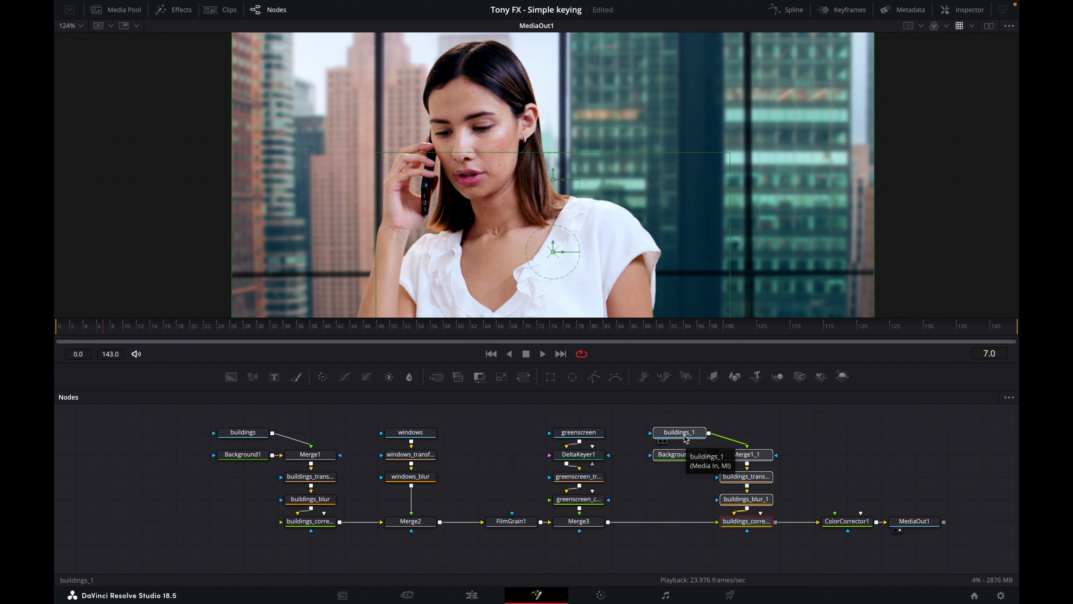
key("ctrl+g")
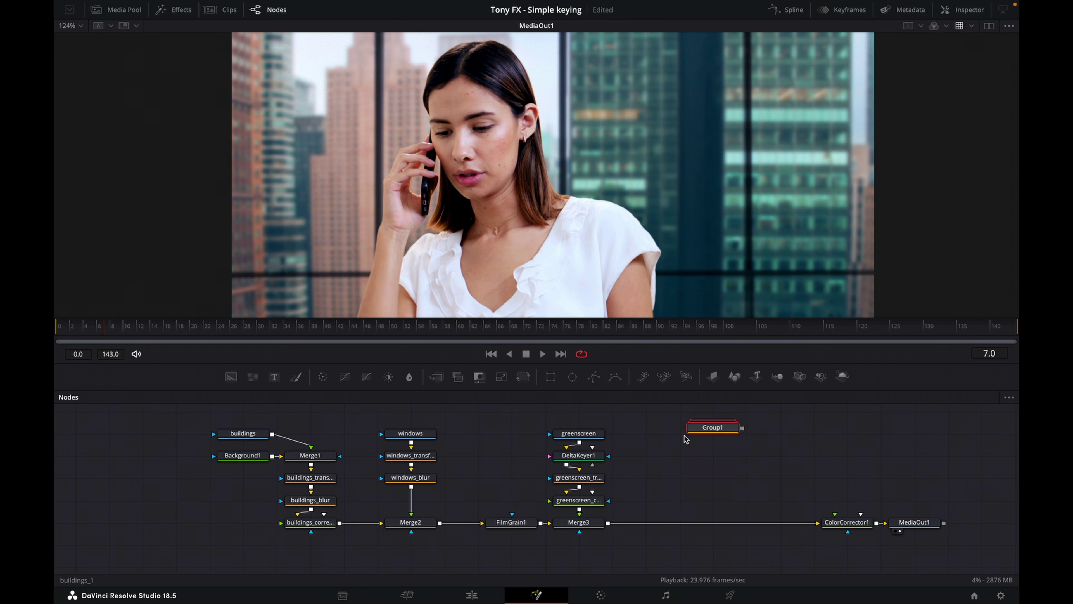
Rename the group of copied buildings nodes as building_group and place it just above the greenscreen branch's level.
right_click(728, 427)
left_click(779, 332)
type("building_group")
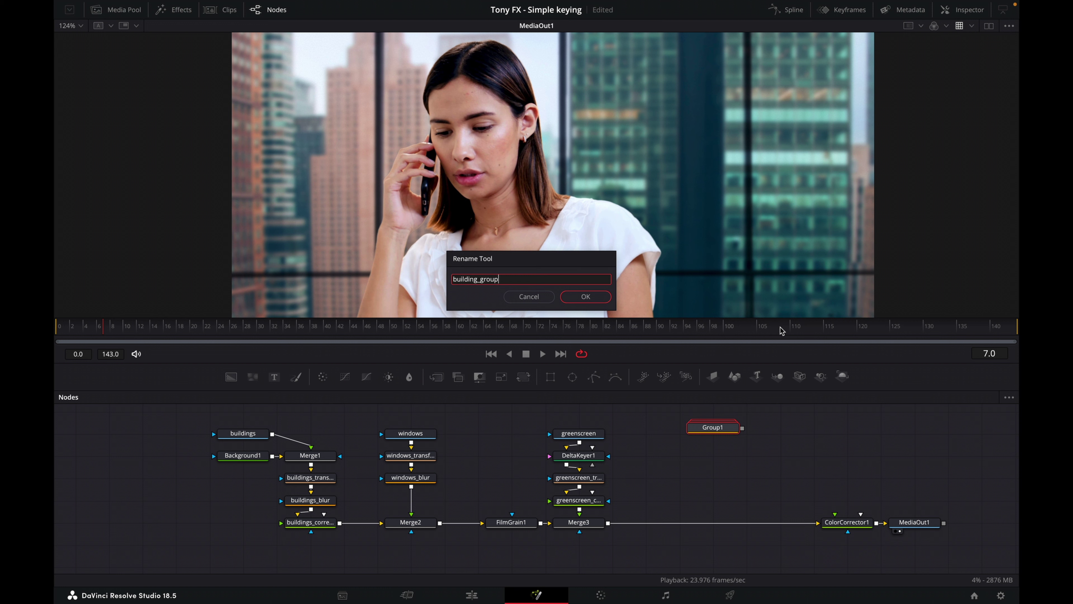
left_click(572, 302)
left_click_drag(715, 438, 648, 422)
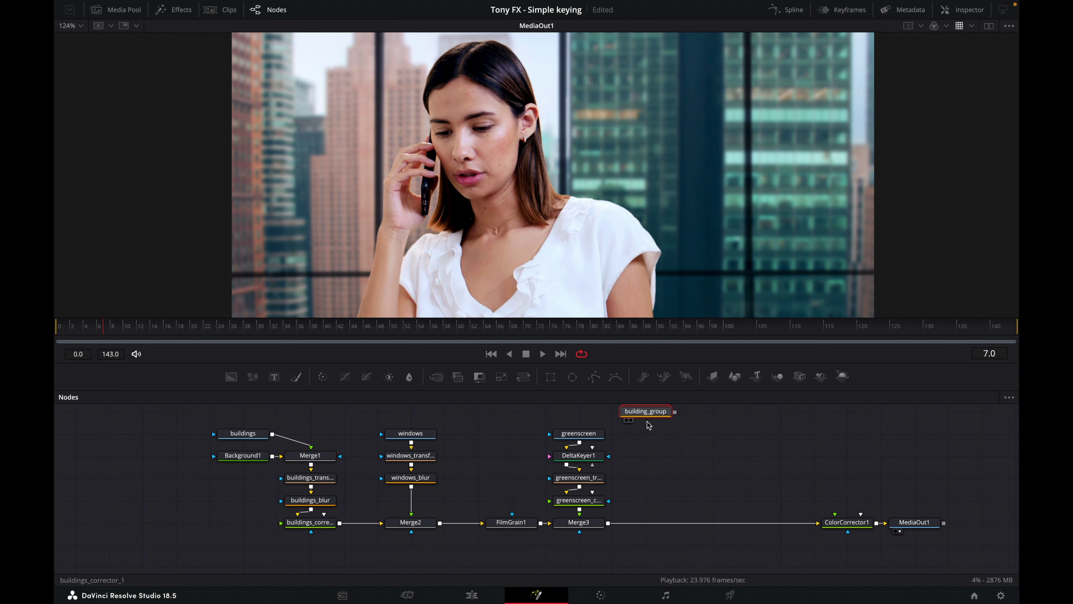
Duplicate the greenscreen branch, from the clip through DeltaKeyer1 to its color corrector, beside building_group and group the copies.
left_click_drag(535, 422, 600, 509)
left_click(785, 429)
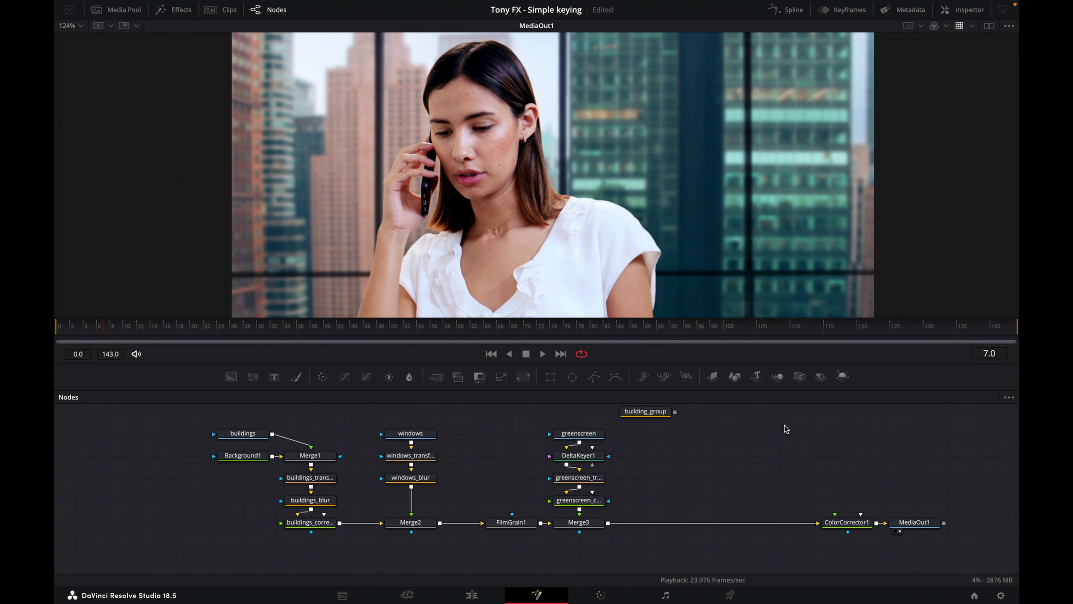
key("ctrl+v")
left_click_drag(786, 431, 756, 431)
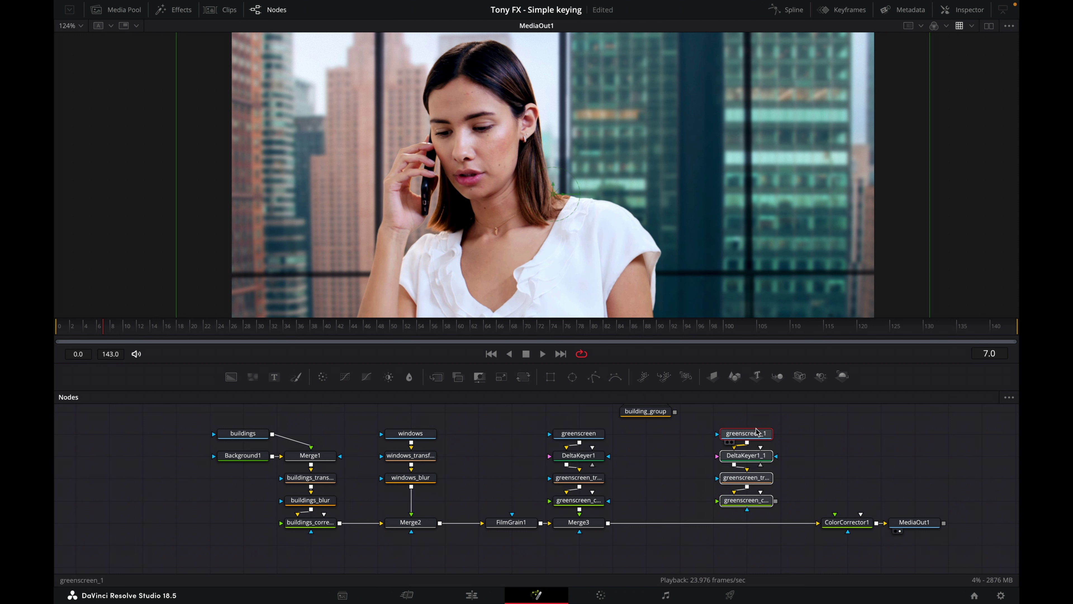
key("ctrl+g")
Rename the group of copied greenscreen nodes as greenscreen_group and move it closer to building_group.
right_click(756, 431)
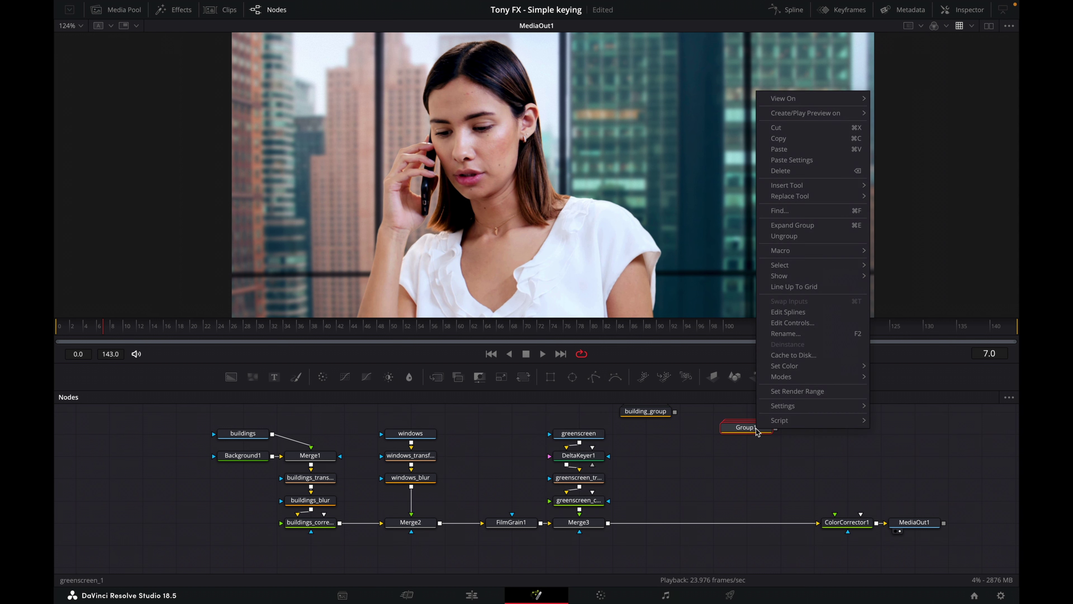
left_click(785, 334)
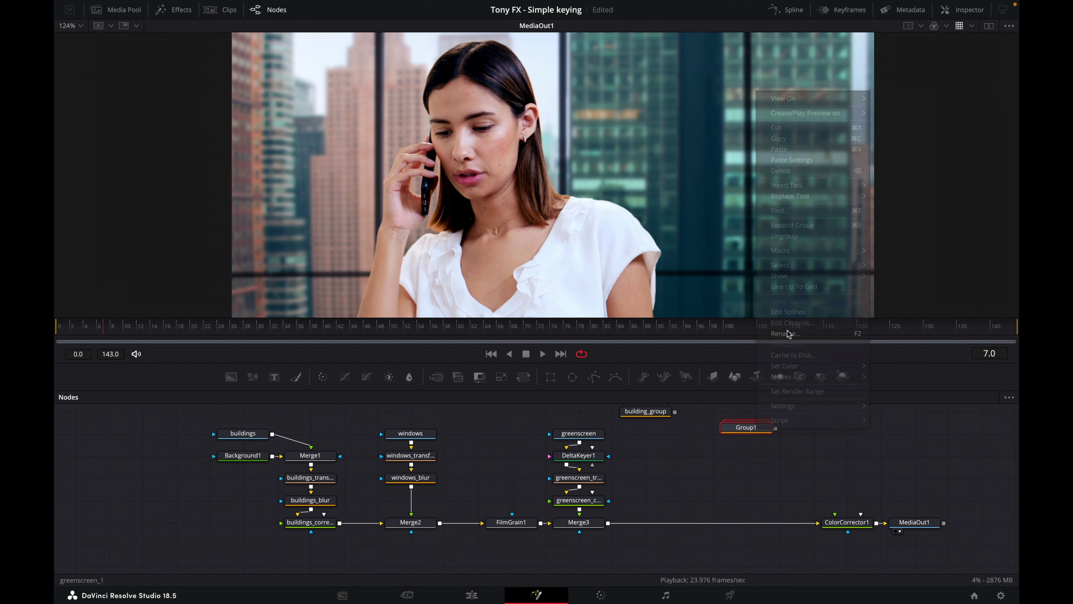
type("greenscreen_group")
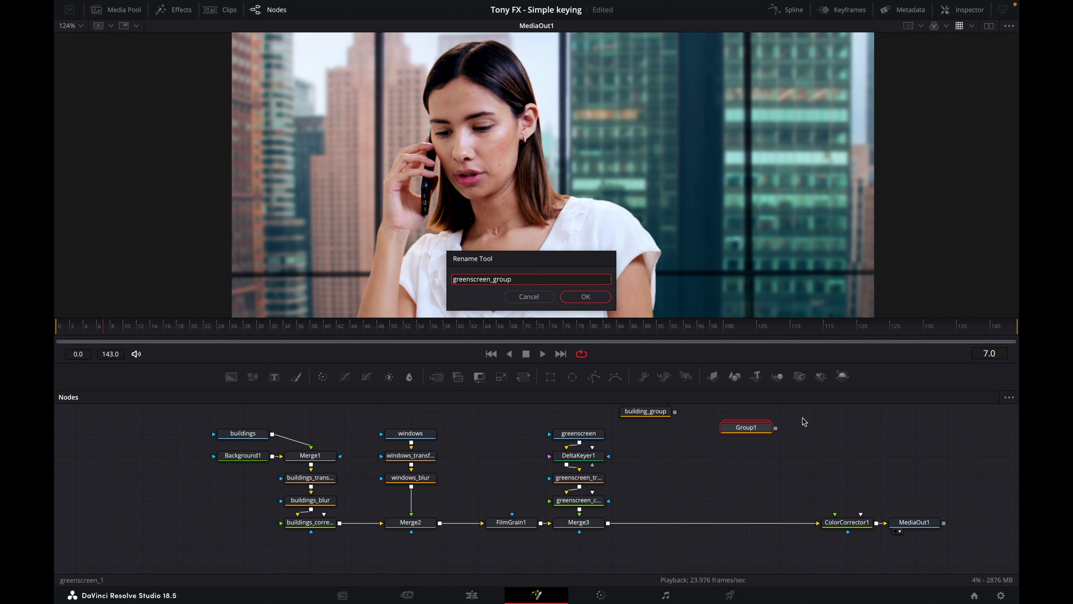
left_click(599, 298)
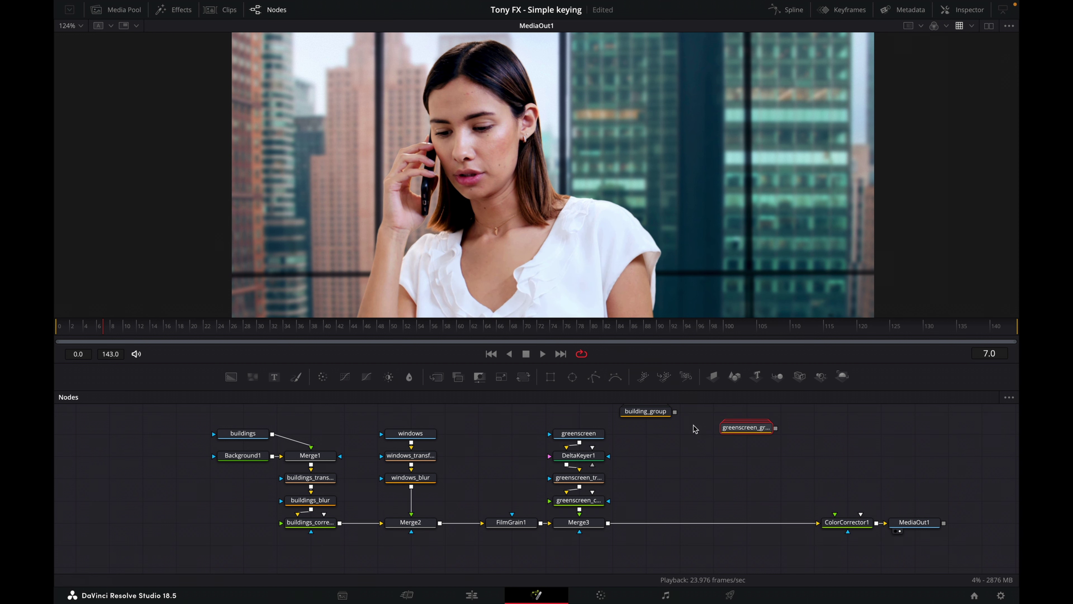
left_click_drag(746, 427, 712, 433)
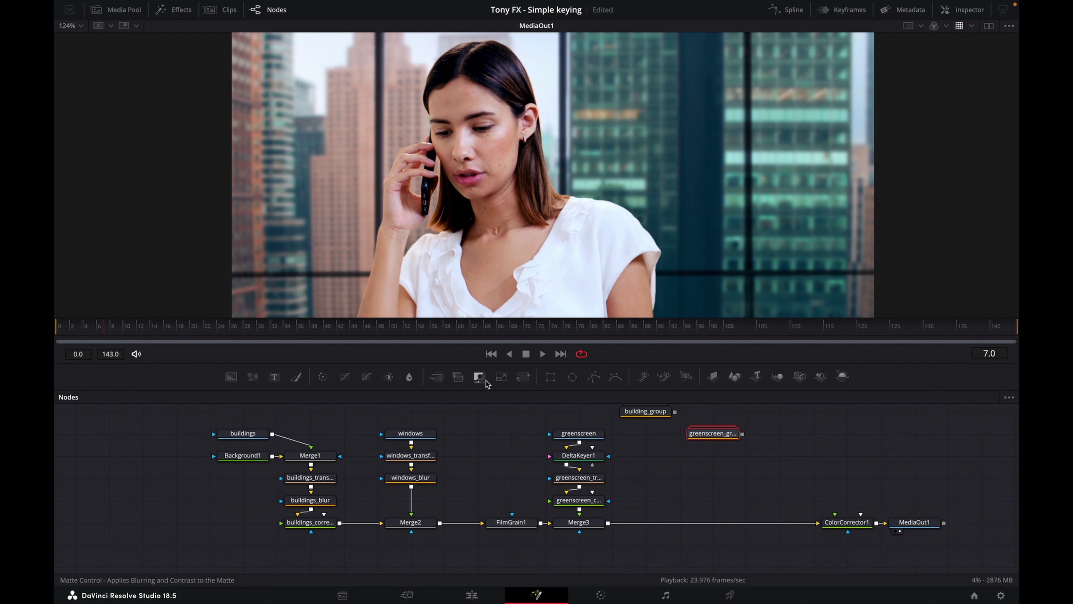
Add a Matte Control node below greenscreen_group, feed the group into both its background and foreground inputs, and align the group with building_group.
left_click_drag(482, 380, 724, 482)
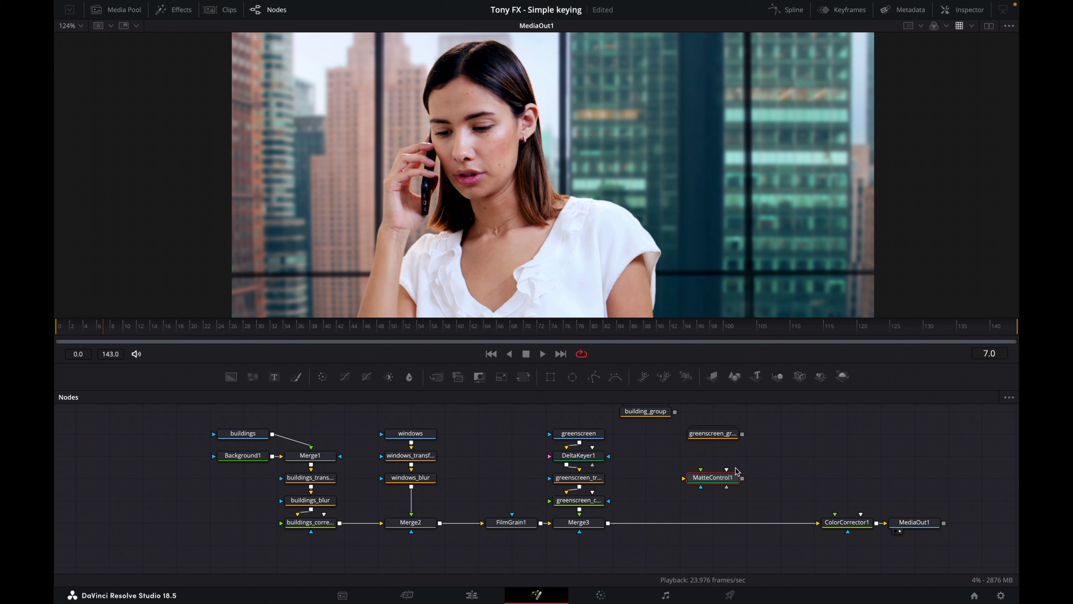
left_click_drag(743, 434, 702, 468)
left_click_drag(713, 443, 683, 481)
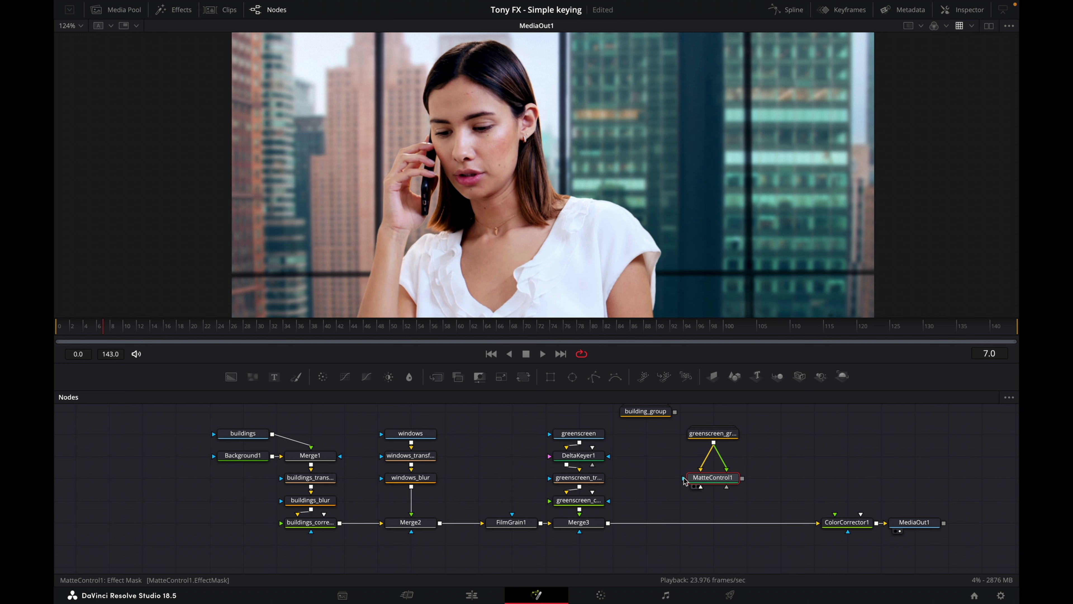
left_click_drag(713, 432, 713, 411)
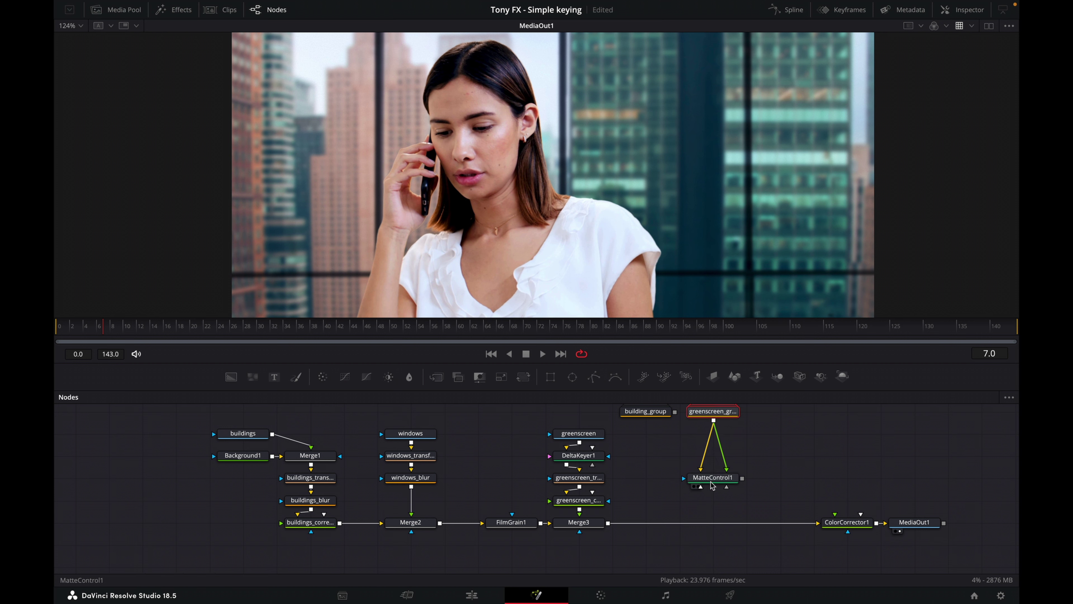
Set MatteControl1 to combine the alpha channel using the Subtract operation.
left_click(790, 467)
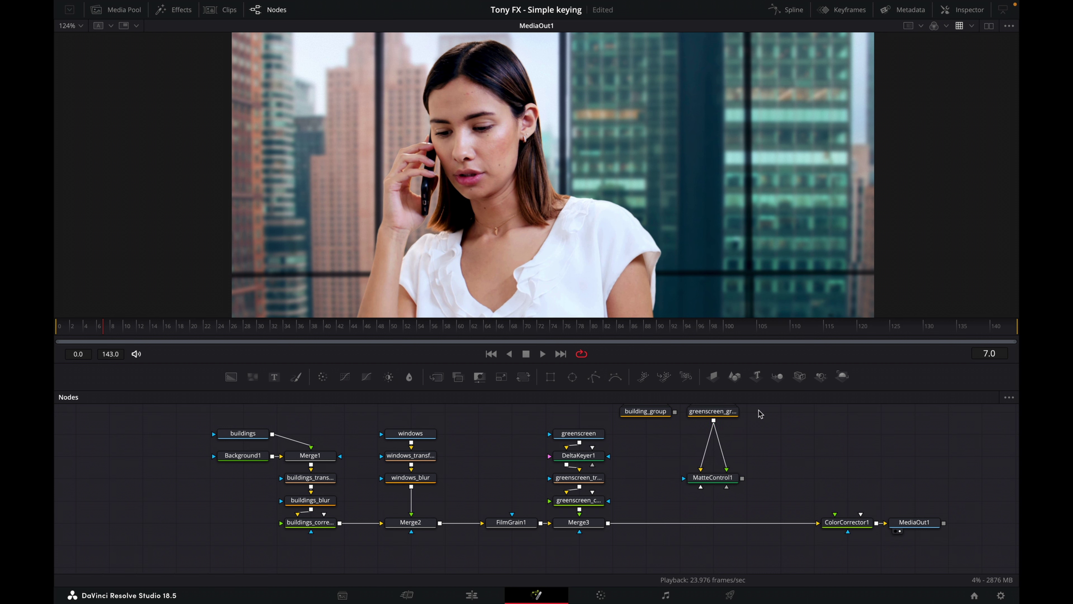
left_click(719, 479)
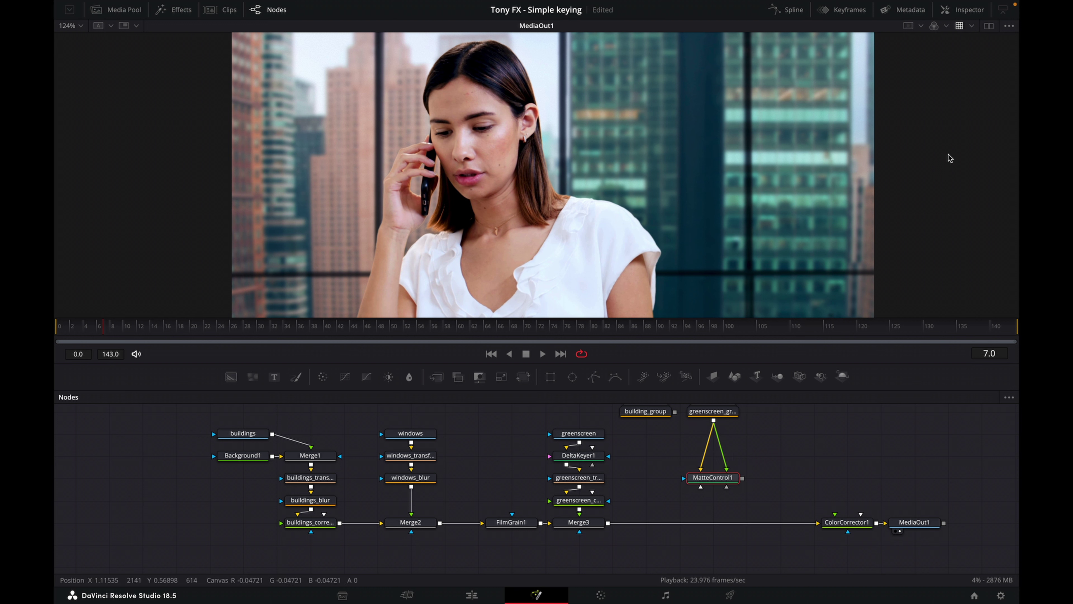
left_click(967, 12)
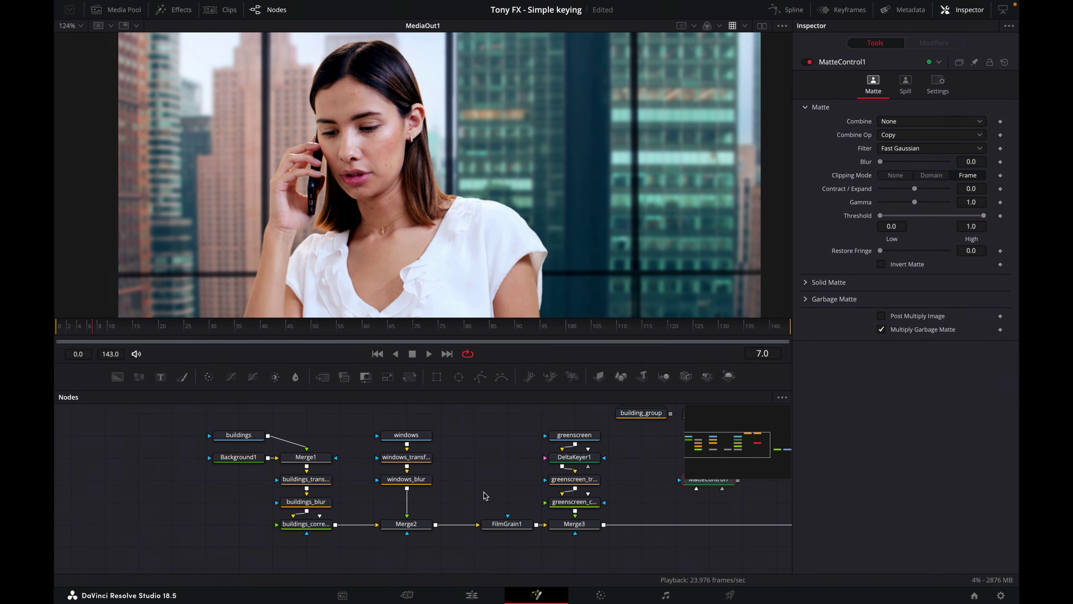
left_click_drag(659, 477, 499, 474)
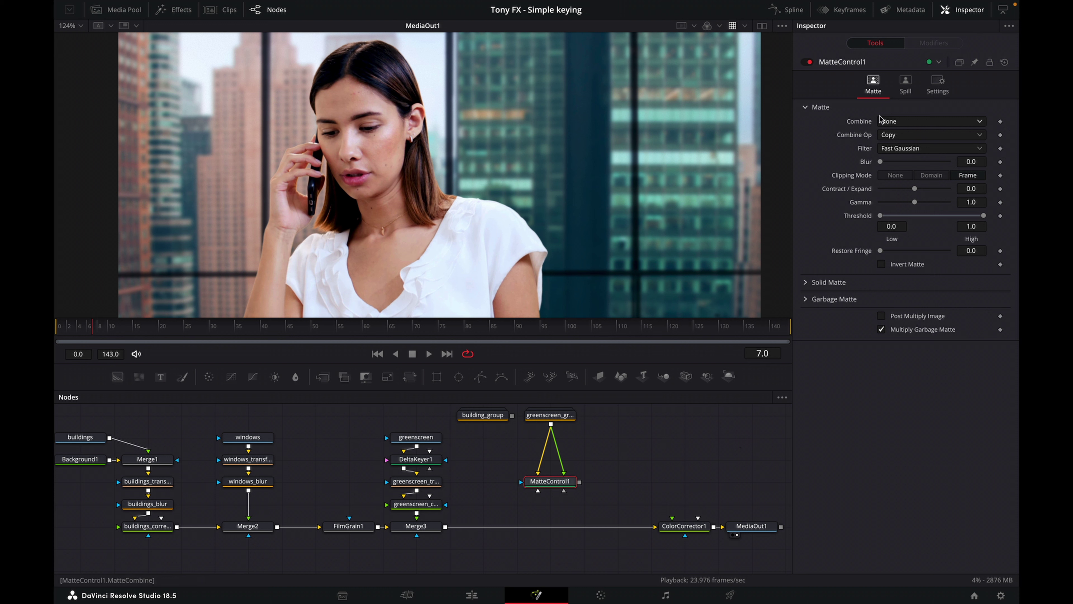
left_click(903, 123)
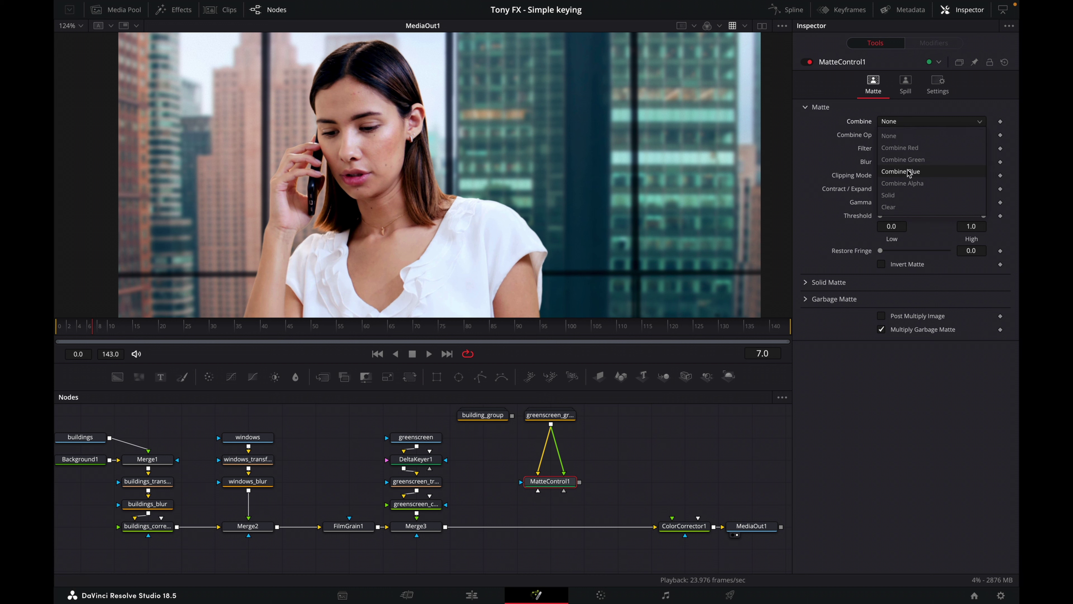
left_click(905, 185)
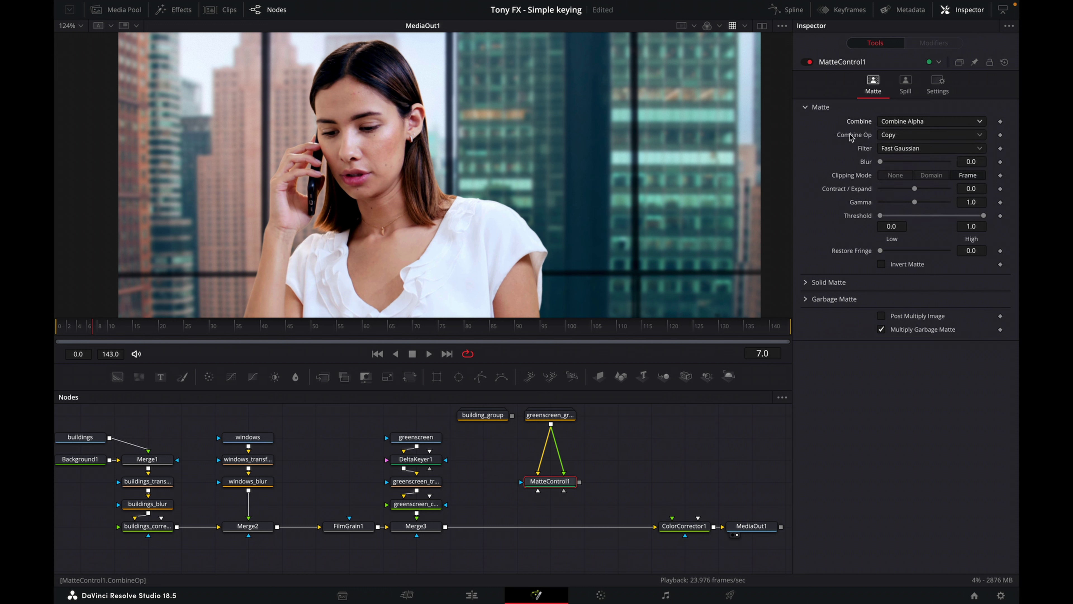
left_click(911, 136)
left_click(910, 174)
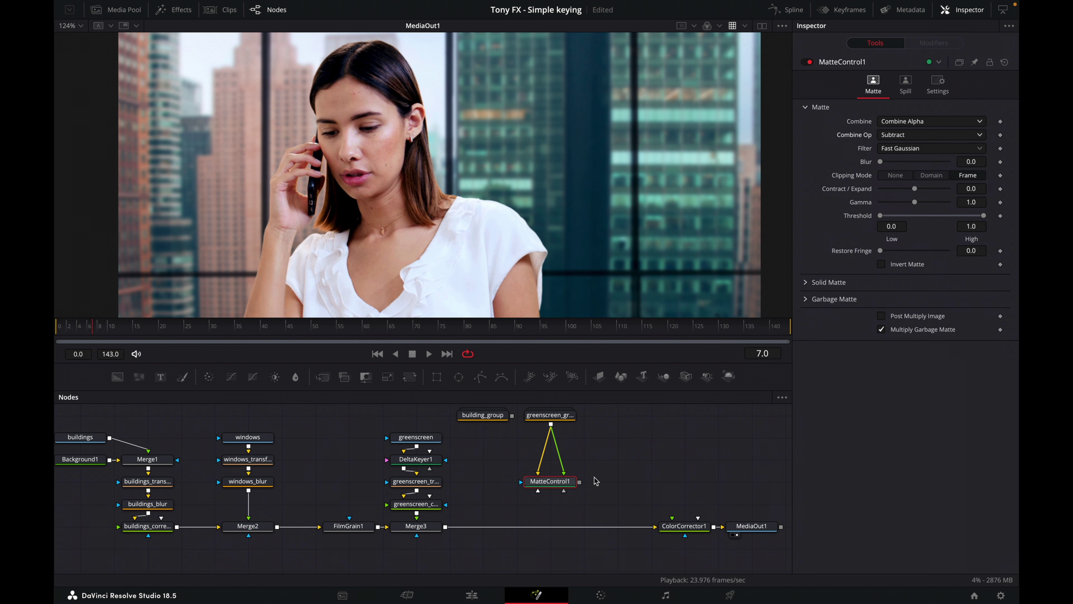
Show MatteControl1 in the viewer and display only its alpha channel.
left_click_drag(565, 485, 539, 189)
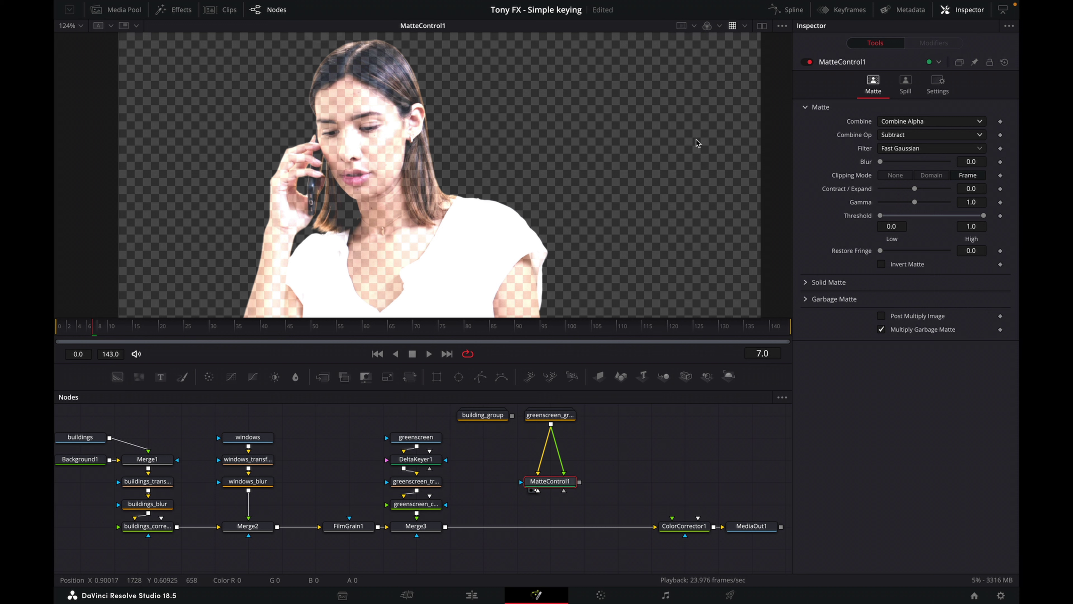
left_click(720, 28)
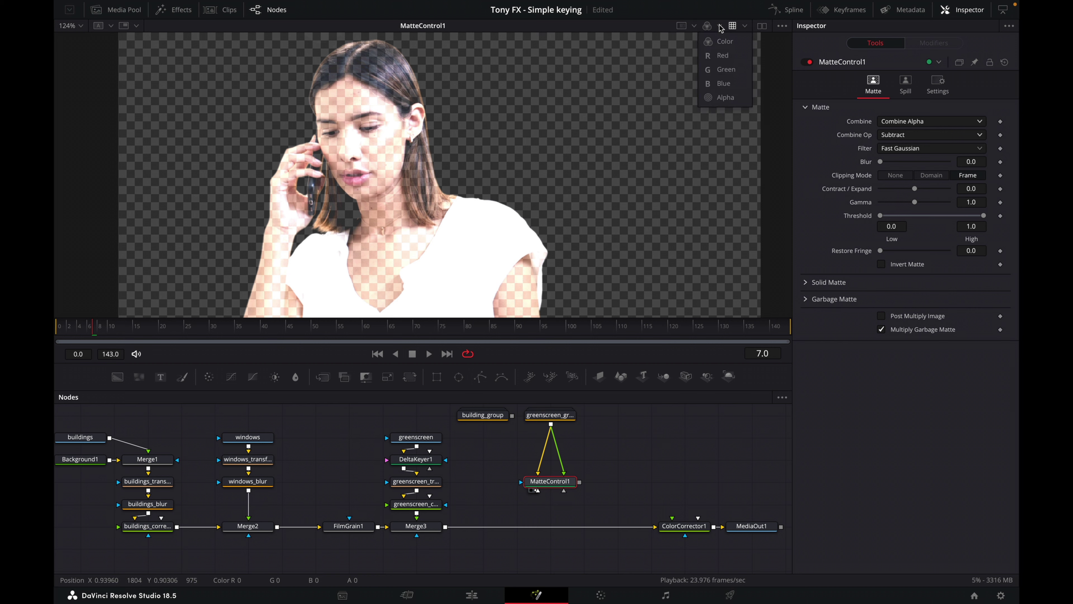
left_click(726, 98)
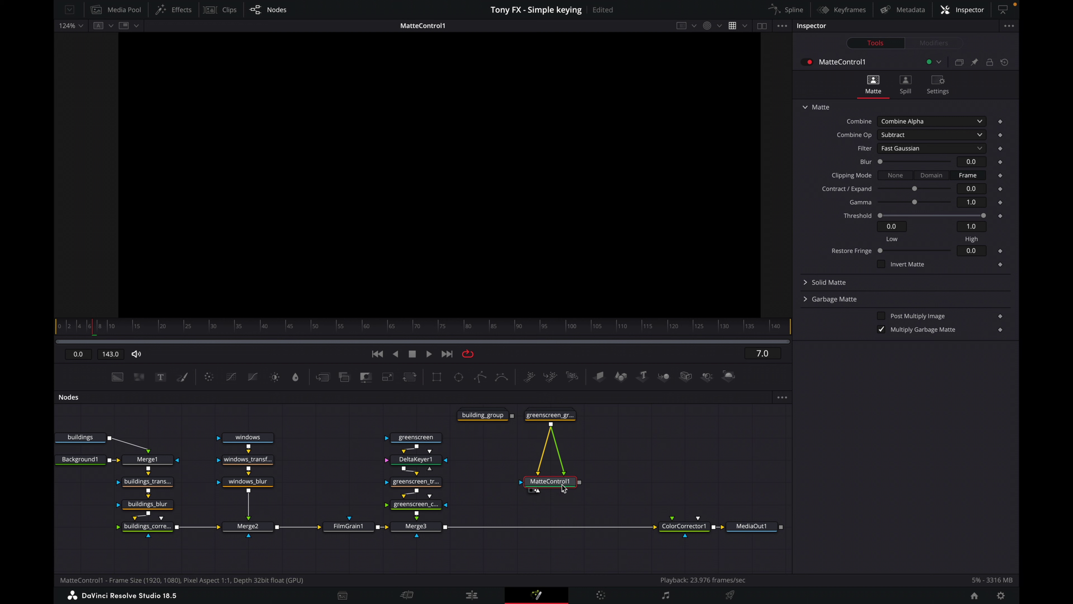
Insert a Blur node between greenscreen_group and MatteControl1's foreground input and set its blur size to 20.5.
left_click_drag(565, 488, 564, 510)
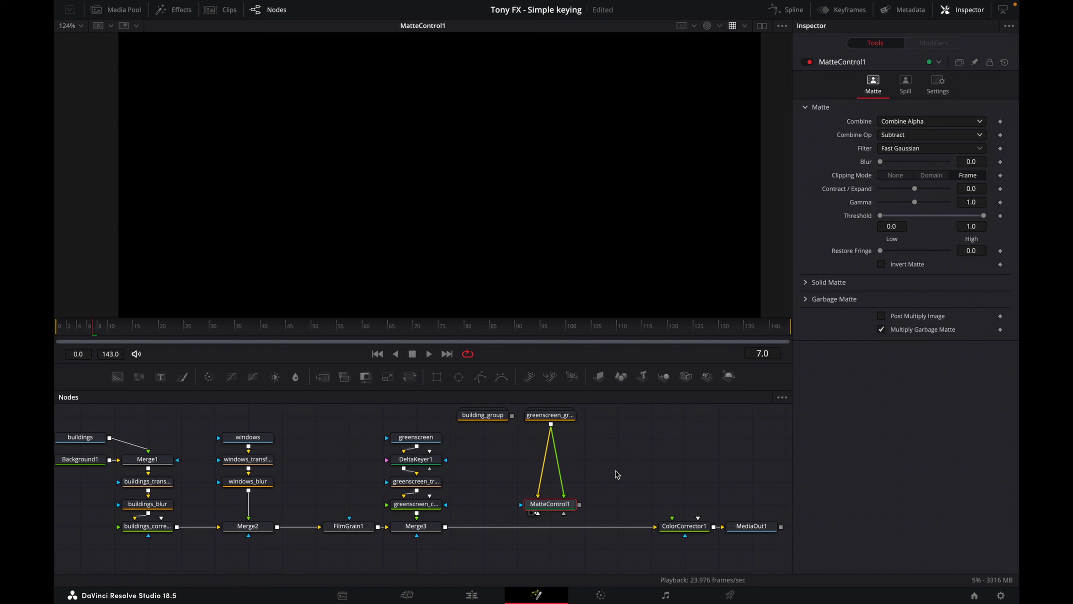
left_click_drag(294, 382, 593, 458)
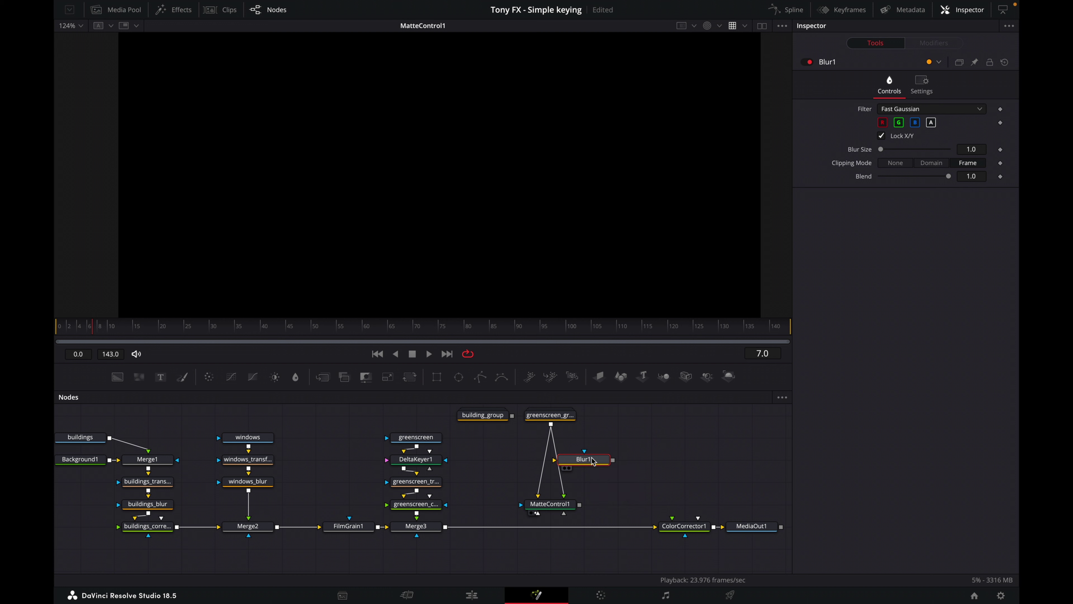
left_click_drag(586, 467, 570, 474)
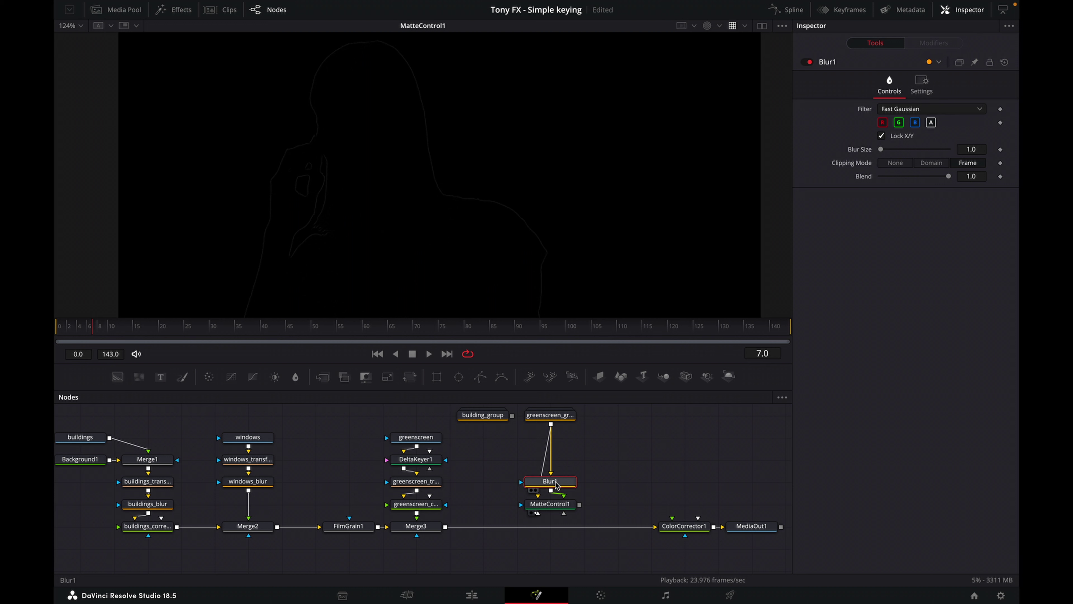
left_click_drag(564, 482, 631, 460)
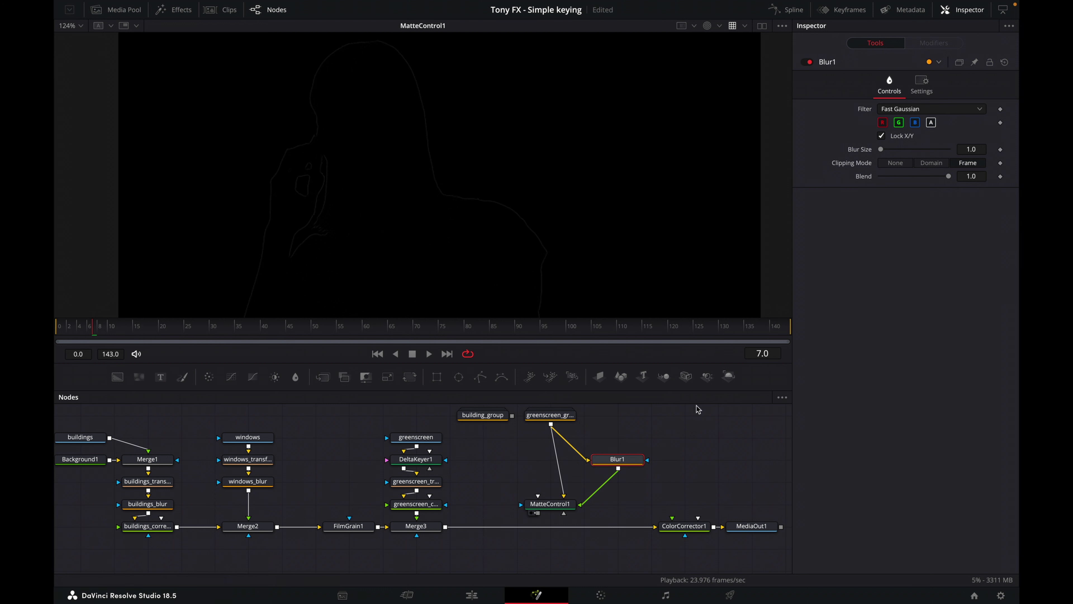
mouse_move(882, 151)
left_mouse_down()
mouse_move(904, 152)
mouse_move(894, 152)
left_mouse_up()
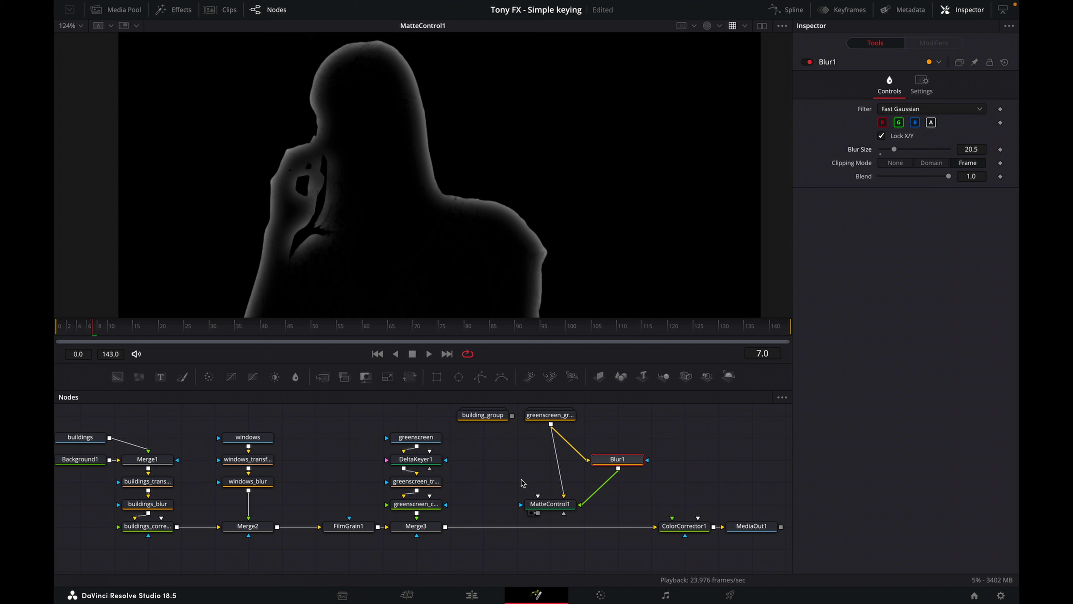
Tidy the branch by moving MatteControl1 up below greenscreen_group and placing Blur1 beside it on the same level.
left_click_drag(551, 504, 552, 472)
left_click_drag(617, 458, 651, 458)
left_click(567, 495)
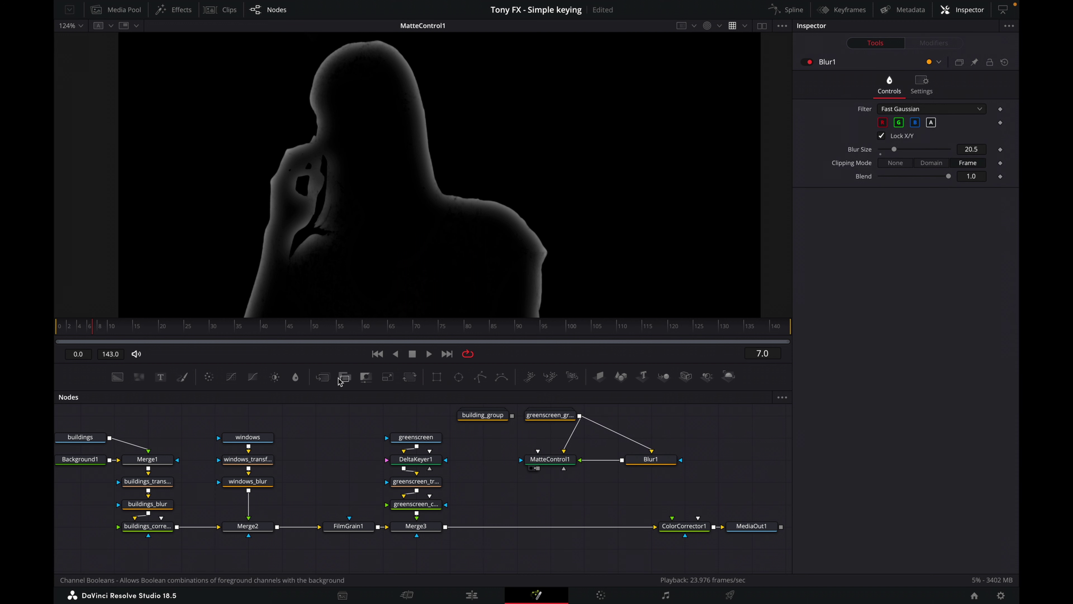
Insert a Merge node between Merge3 and ColorCorrector1 and connect building_group to its foreground input.
left_click_drag(328, 383, 558, 515)
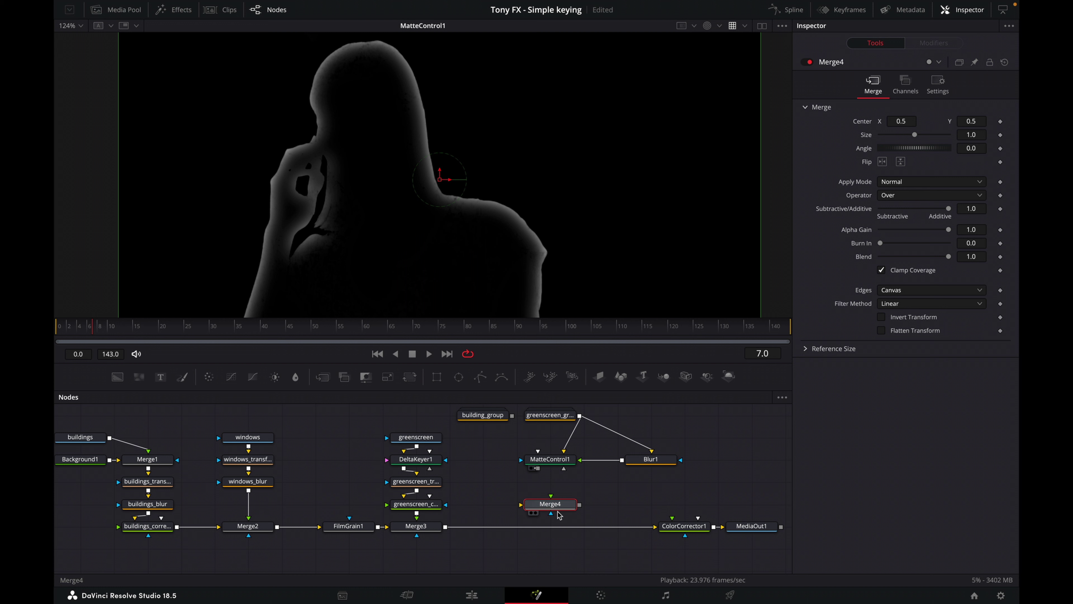
left_click_drag(557, 510, 557, 529)
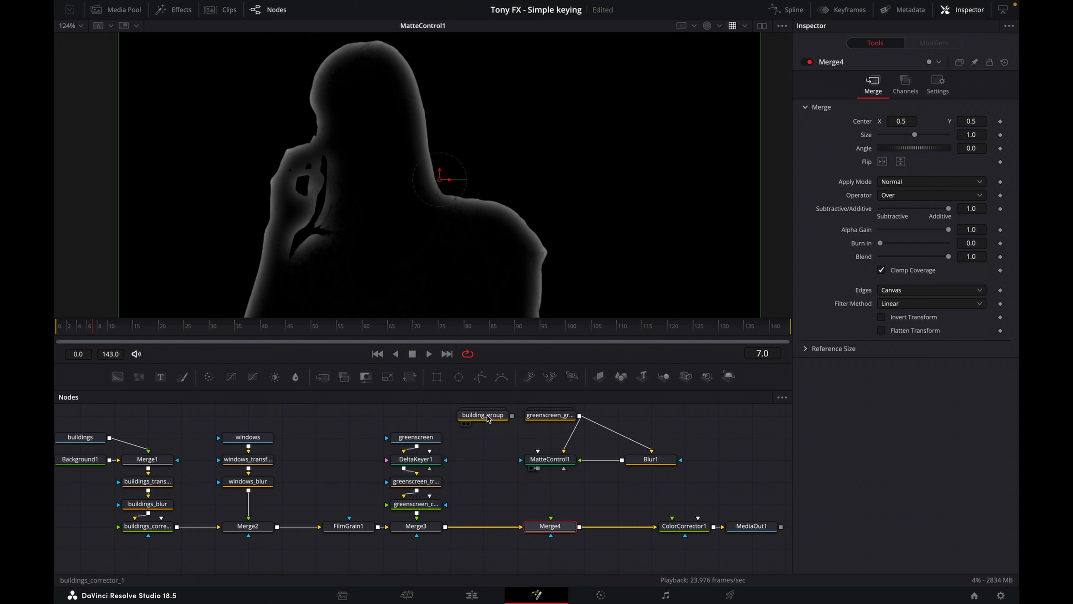
left_click_drag(512, 416, 552, 519)
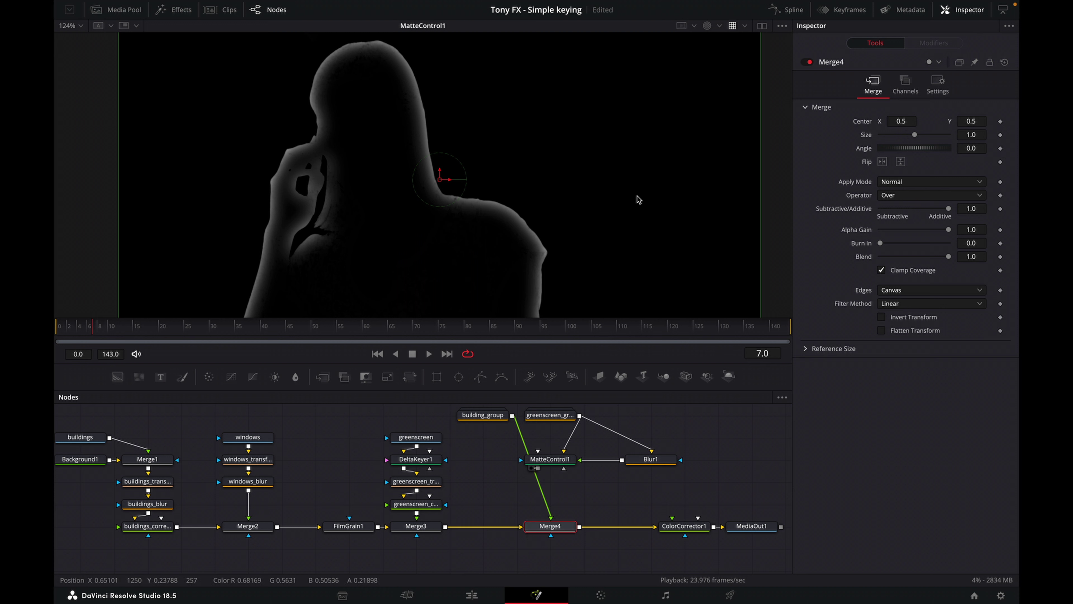
Switch the viewer back to full color and display MediaOut1.
left_click(720, 27)
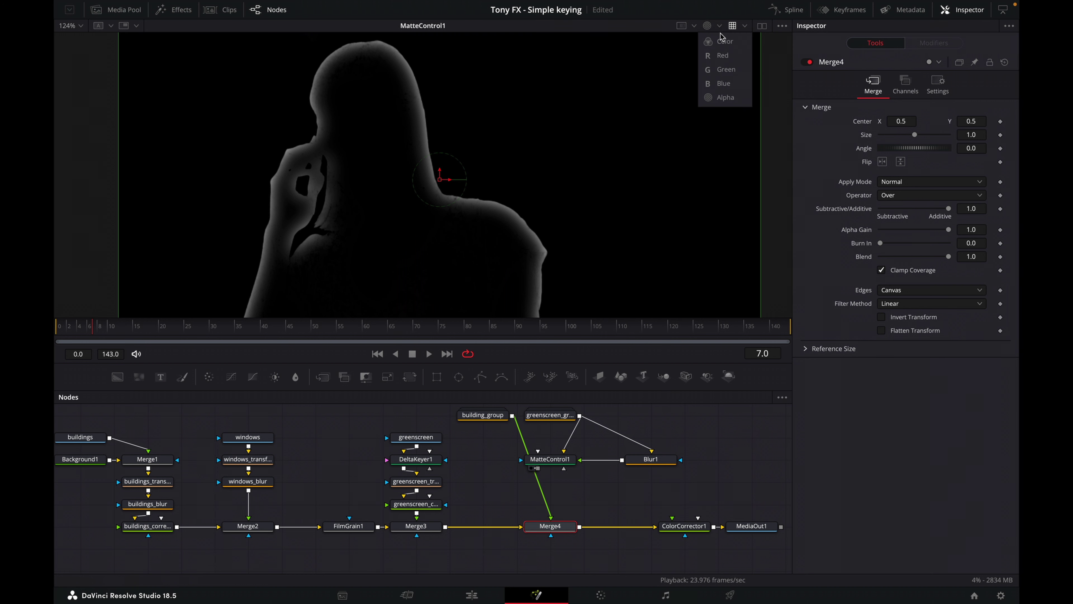
left_click(724, 41)
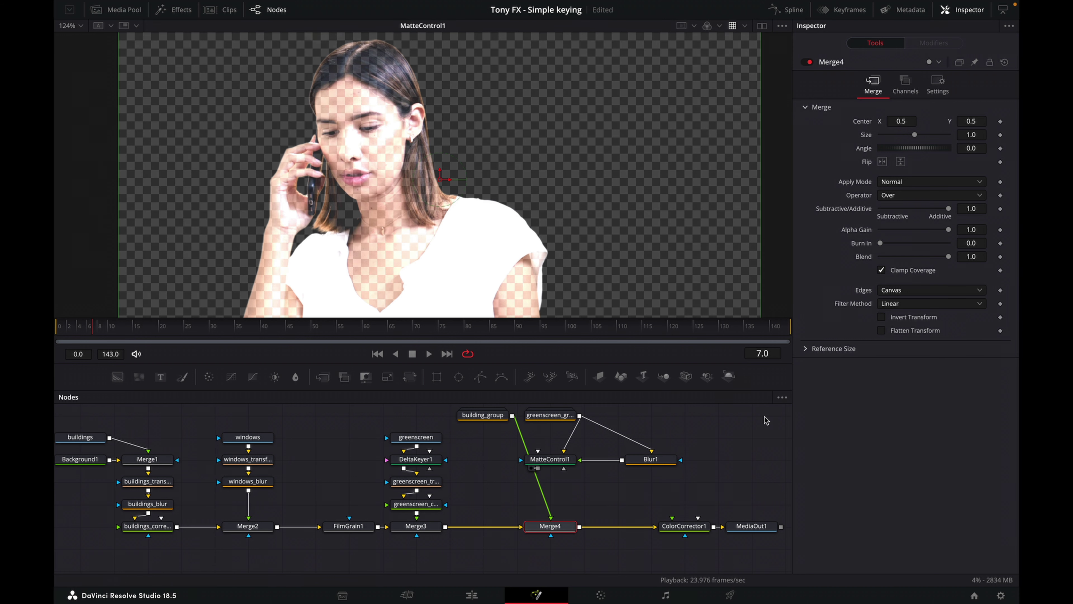
left_click(735, 535)
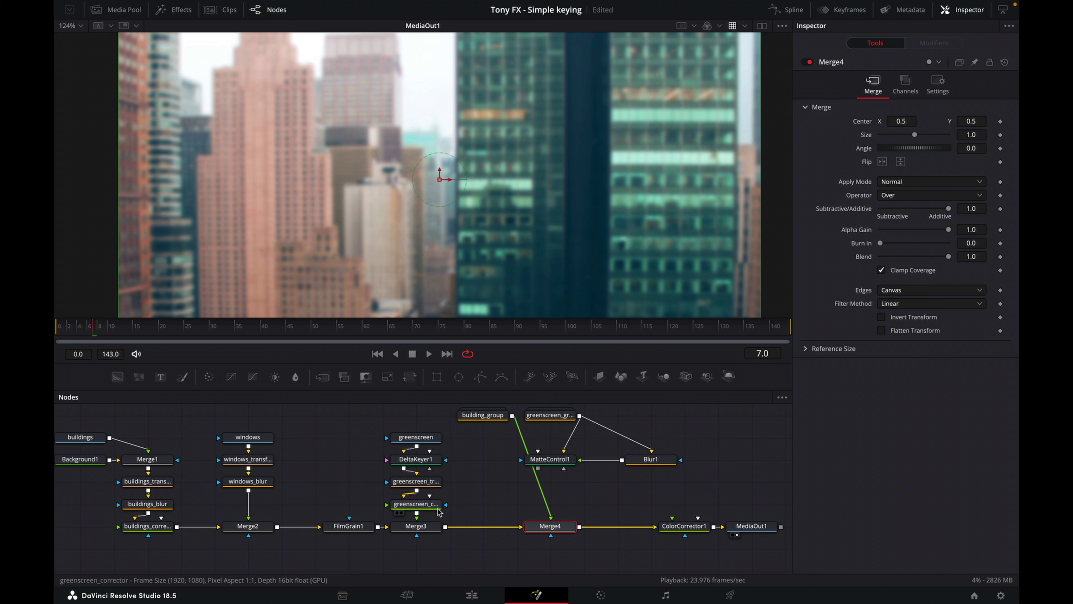
Move MatteControl1 closer to Blur1 and connect its output to Merge4's effect mask input.
left_click_drag(567, 461, 600, 461)
left_click(601, 461)
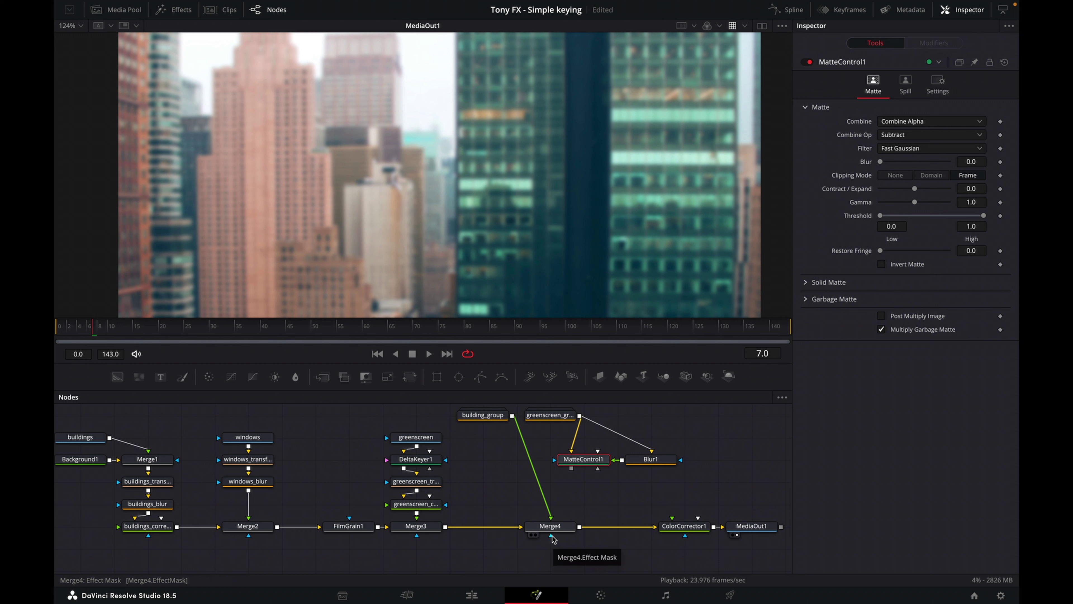
left_click_drag(572, 468, 552, 538)
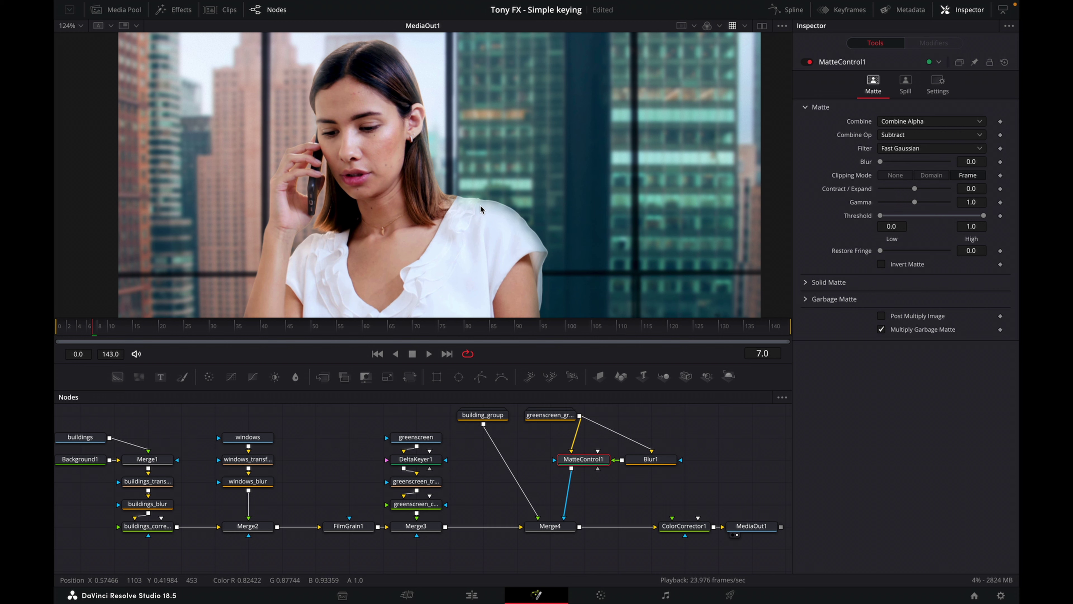
Reduce Blur1's blur size to 6.0 while checking the edge of the woman's shoulder up close.
scroll(535, 232, "up", 5)
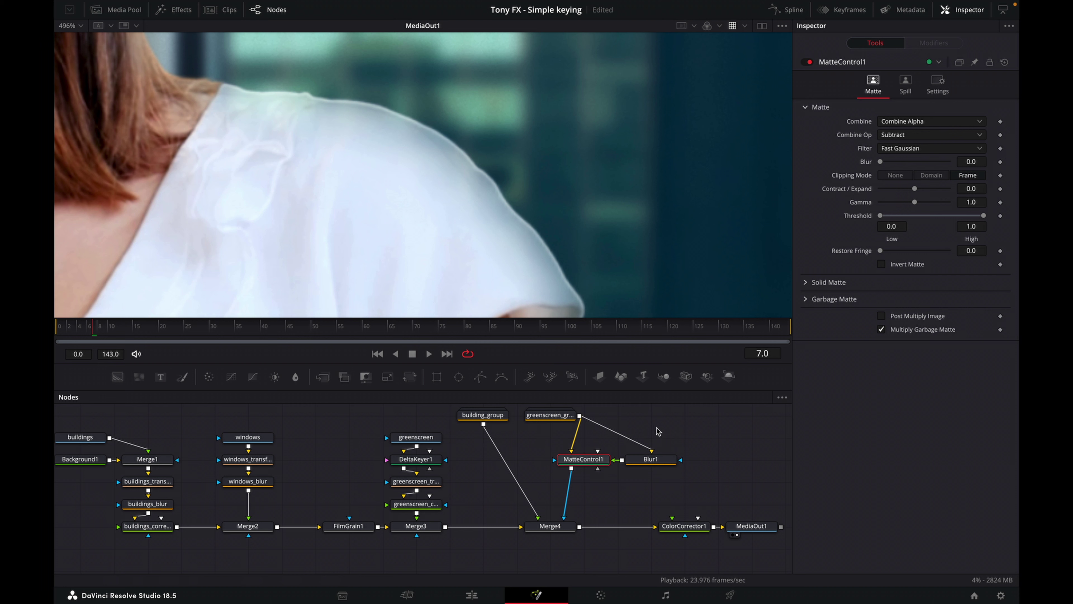
left_click(659, 461)
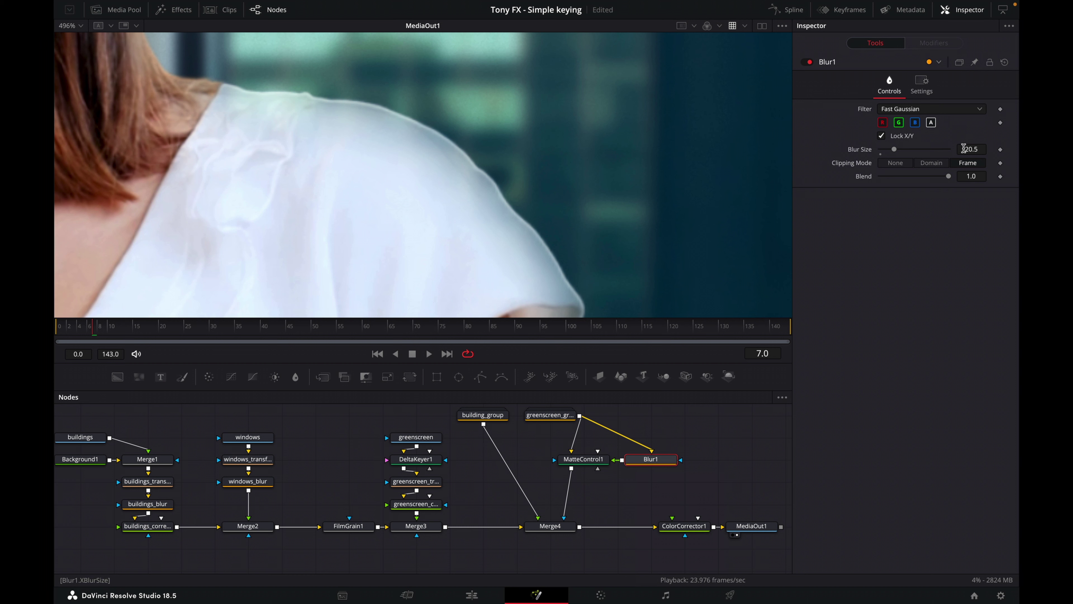
mouse_move(894, 150)
left_mouse_down()
mouse_move(871, 153)
mouse_move(941, 150)
mouse_move(867, 153)
mouse_move(887, 152)
left_mouse_up()
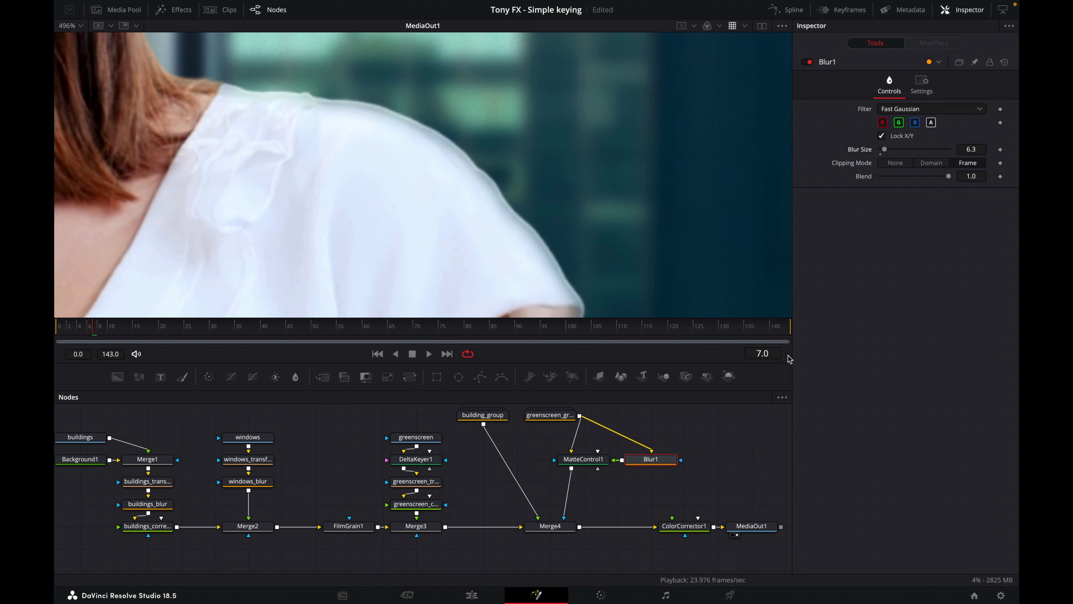
left_click(977, 148)
key("BackSpace")
key("BackSpace")
key("Tab")
Soften the matte by setting MatteControl1's blur to 2.28.
left_click(584, 463)
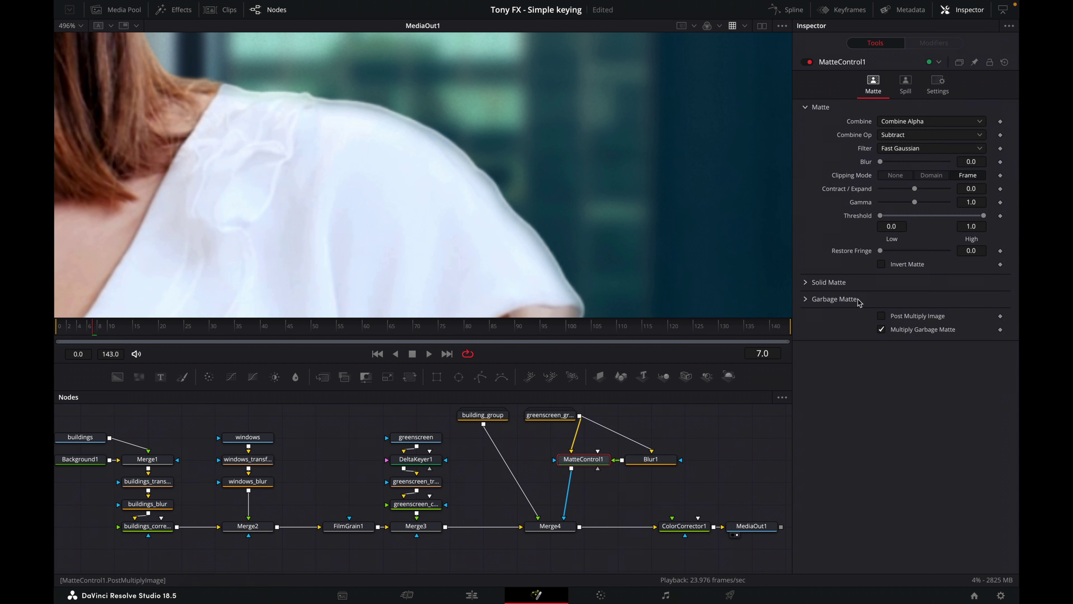
mouse_move(883, 161)
left_mouse_down()
mouse_move(907, 164)
mouse_move(896, 162)
left_mouse_up()
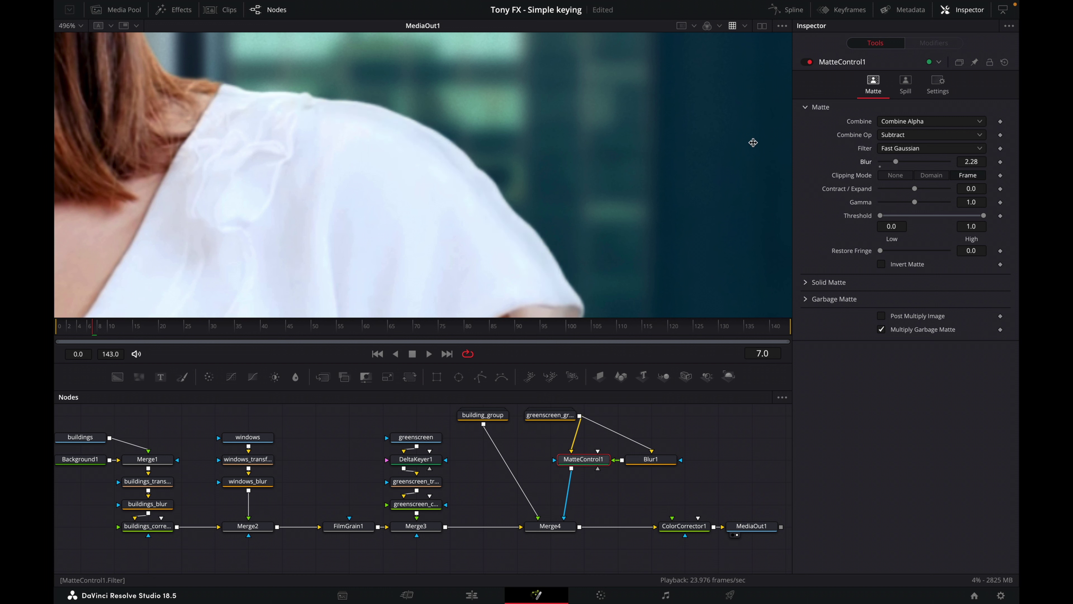
scroll(535, 191, "down", 4)
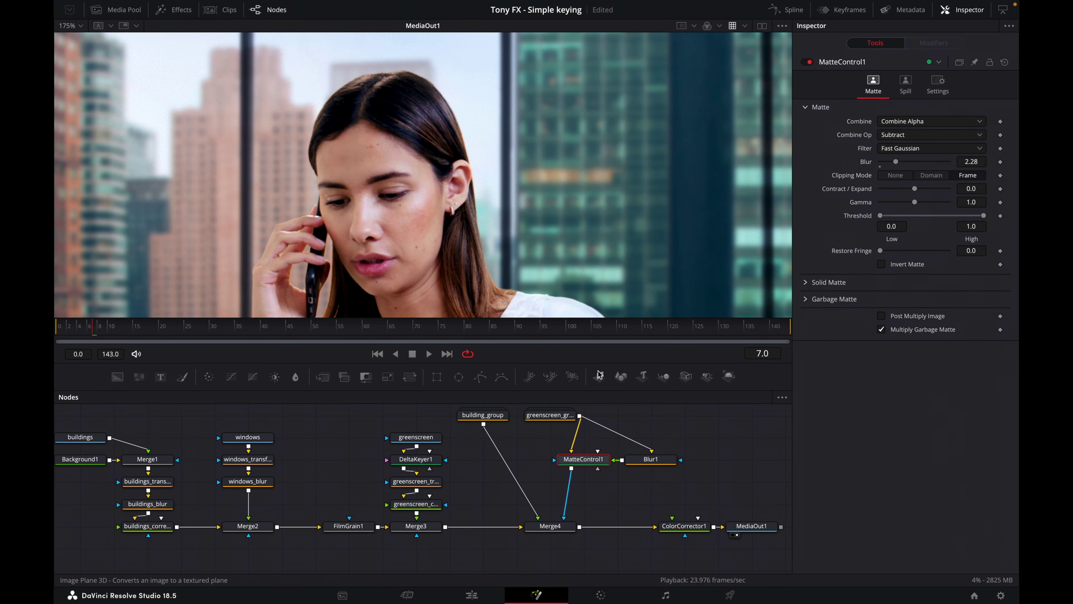
Turn Merge4 off and on again to compare the shot with and without the light wrap.
left_click(559, 526)
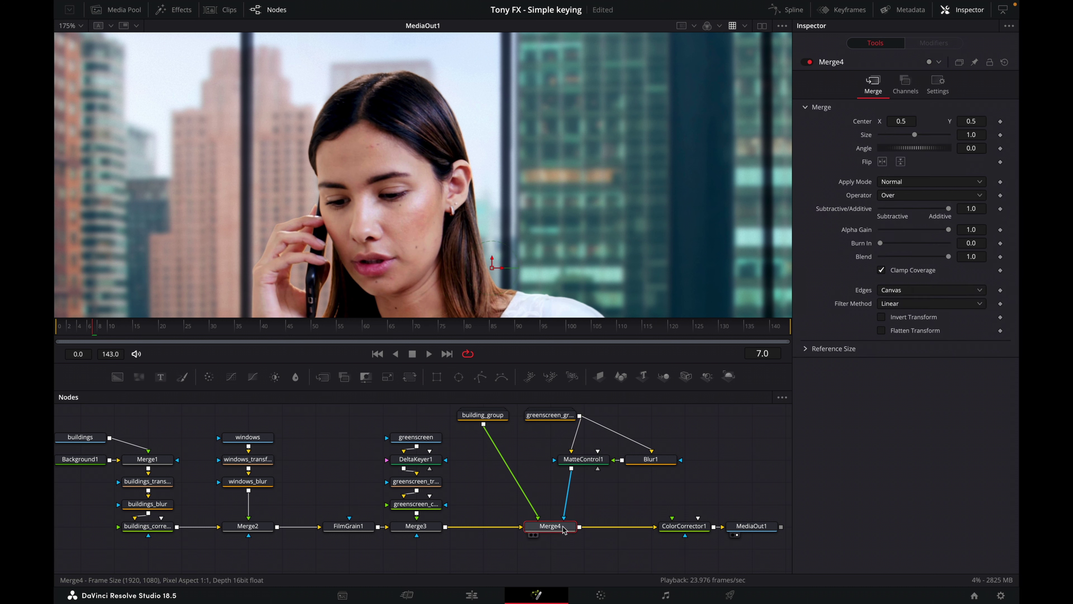
left_click(809, 63)
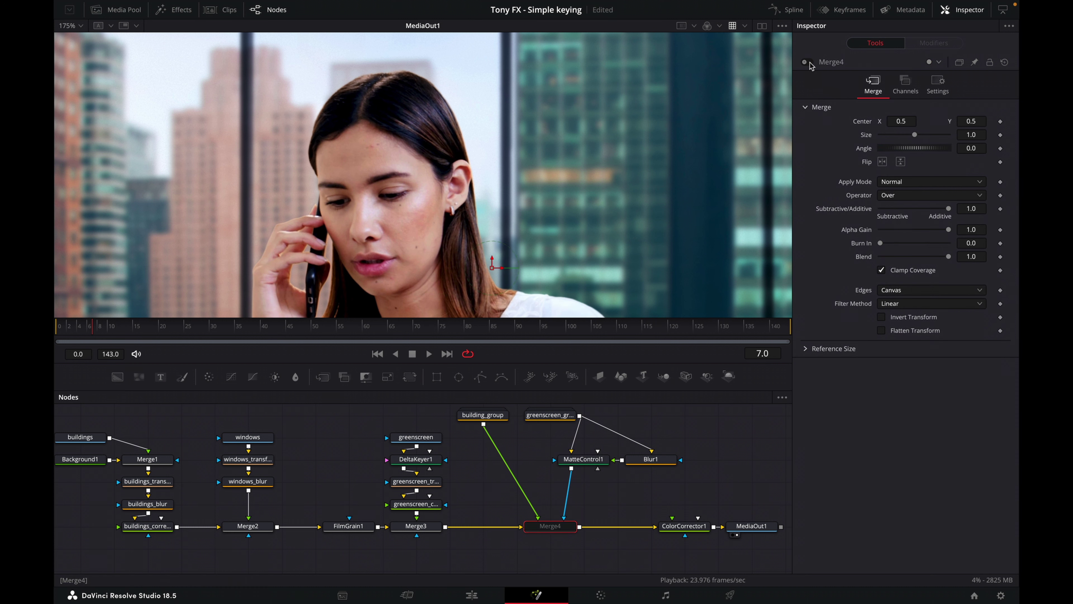
left_click(809, 62)
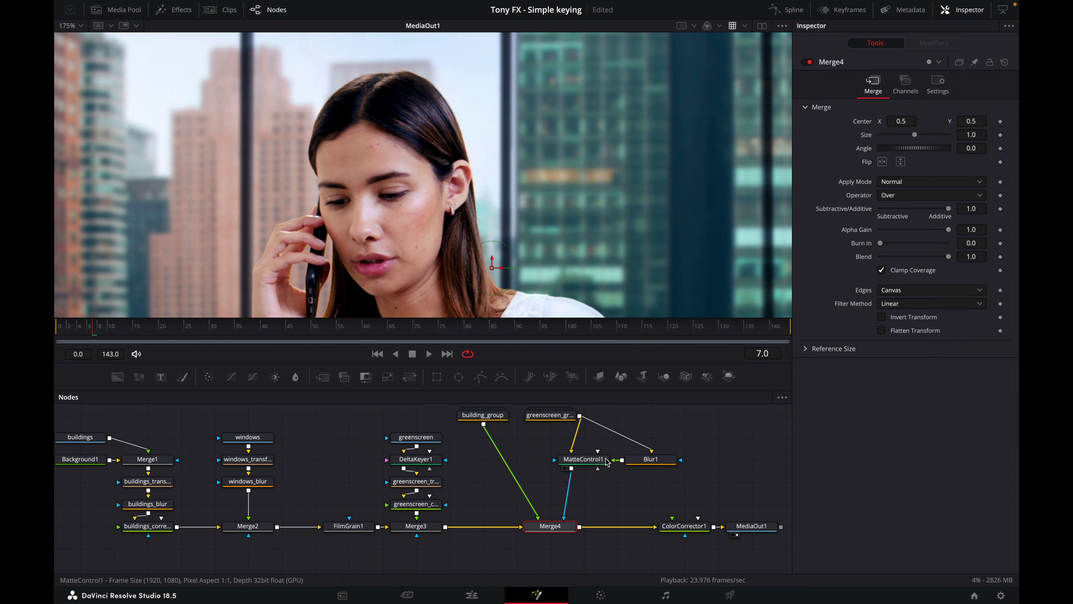
Increase Blur1's blur size to 13.6.
left_click(645, 464)
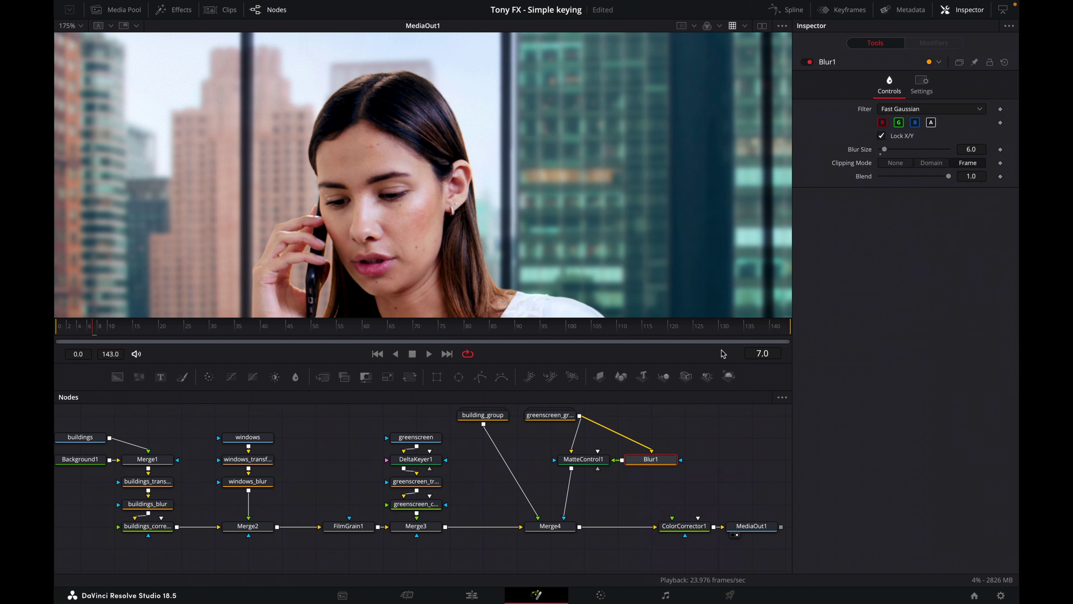
double_click(971, 150)
type("4.7")
key("Return")
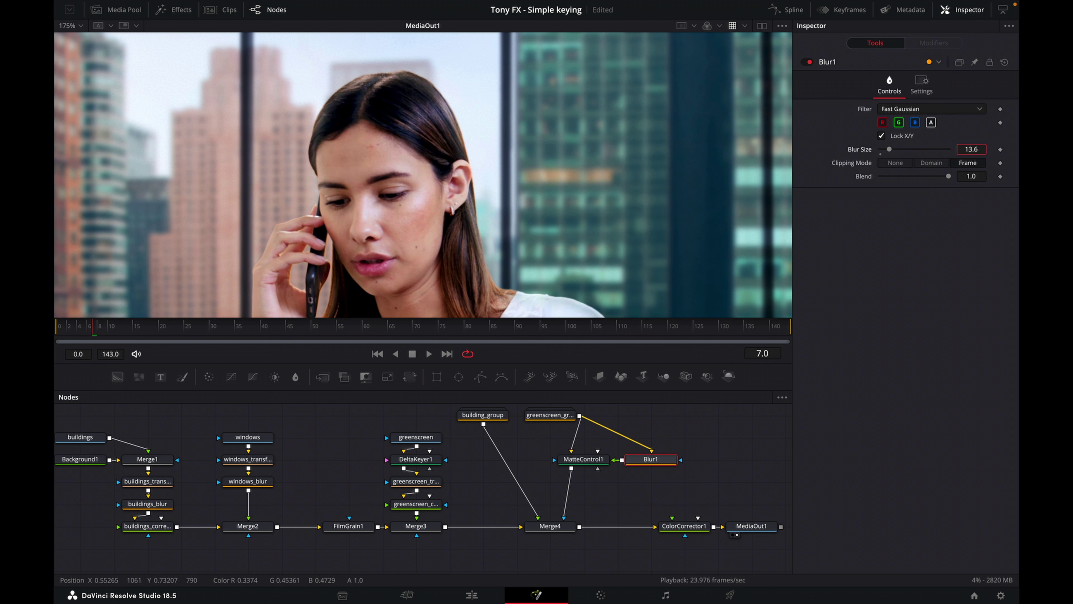
Reduce Blur1's blur size slightly and try MatteControl1's matte blur at 1.8 and 3.85.
left_click_drag(971, 149, 1045, 150)
left_click(583, 459)
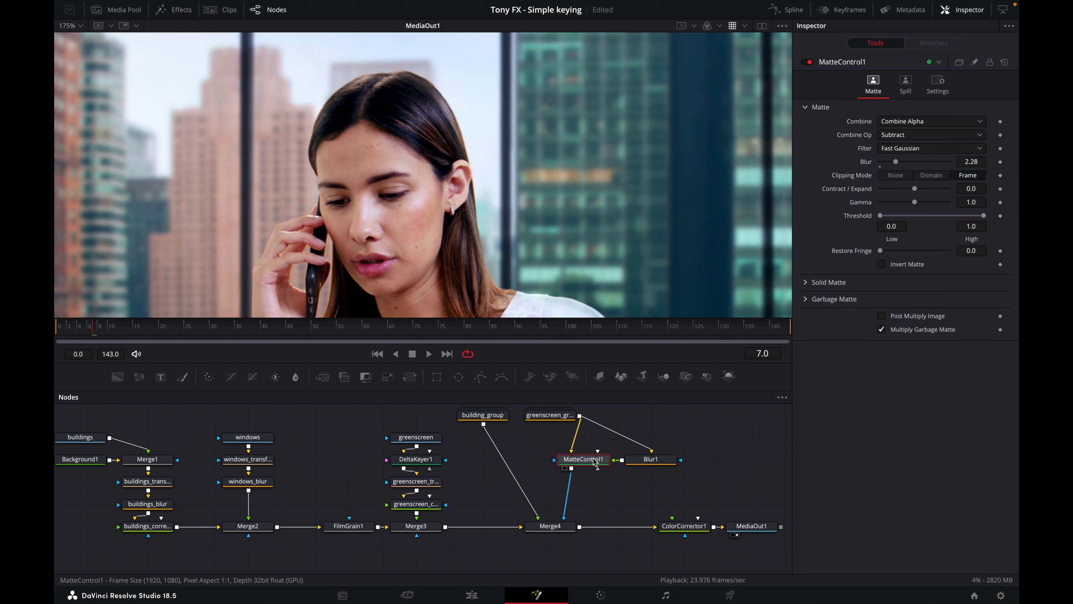
double_click(968, 161)
type("1.8")
key("Return")
left_click_drag(893, 162, 907, 162)
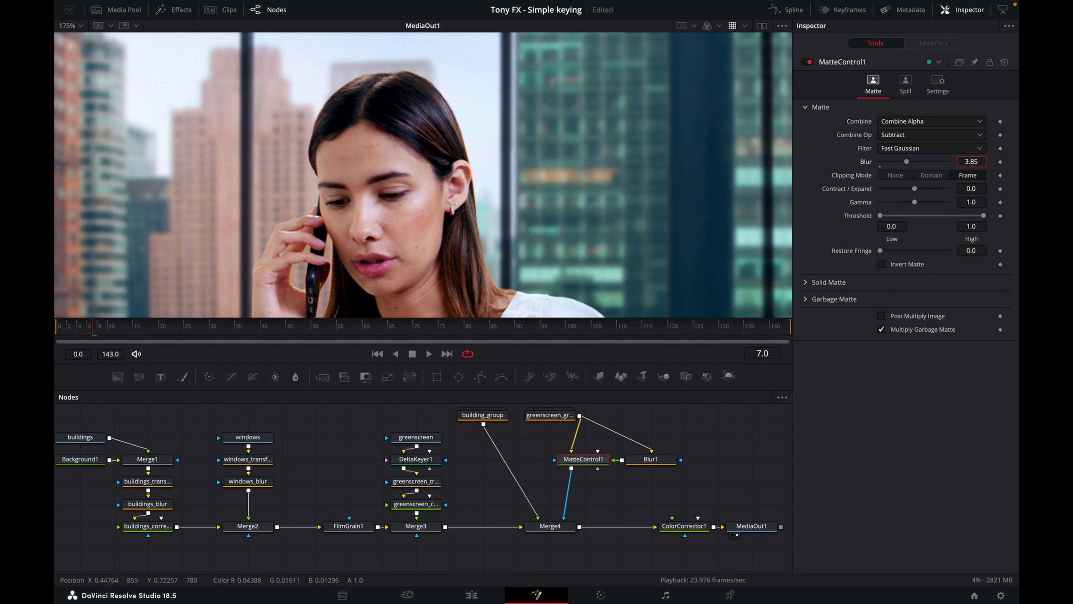
Set Blur1's blur size to 14.9 to spread the light wrap wider.
left_click(651, 459)
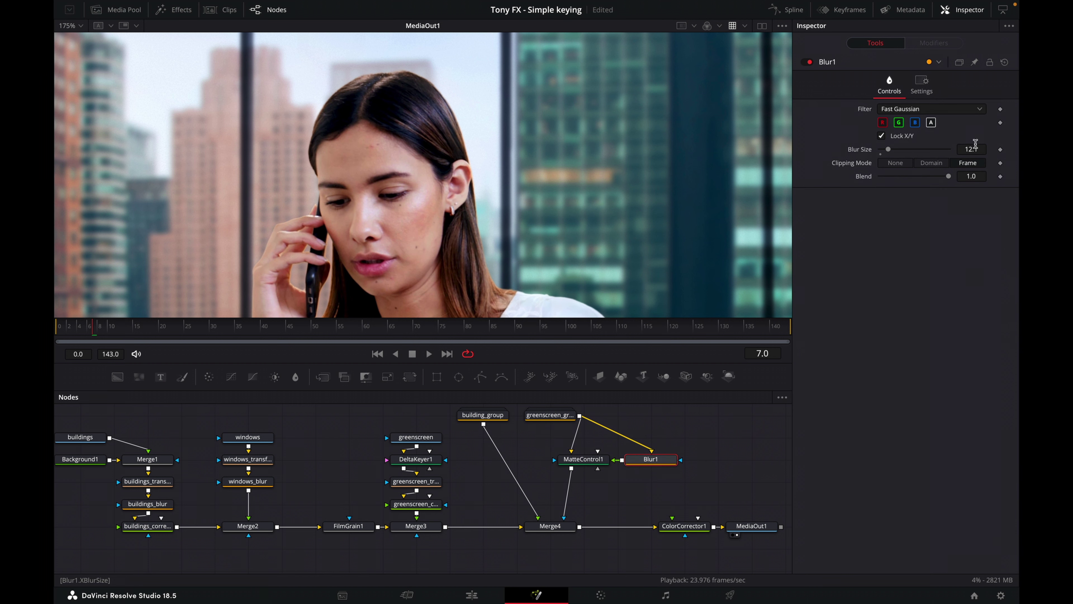
left_click(973, 149)
type("14.9")
key("Return")
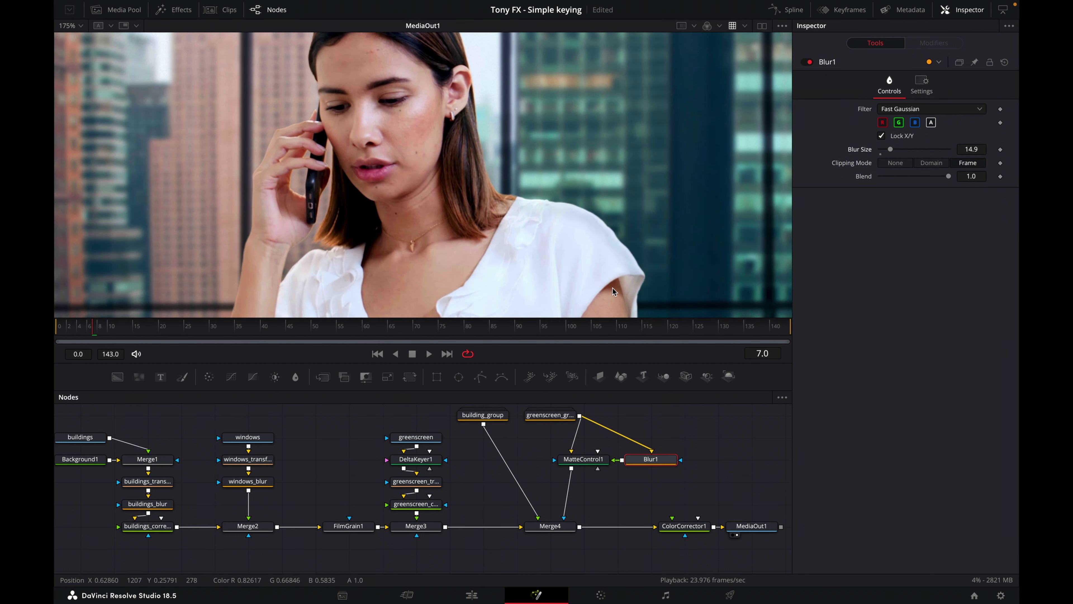
Soften the light wrap's matte further by setting MatteControl1's blur to 5.31.
left_click(587, 465)
left_click(970, 161)
type("3.66")
key("Return")
type("5.31")
key("Return")
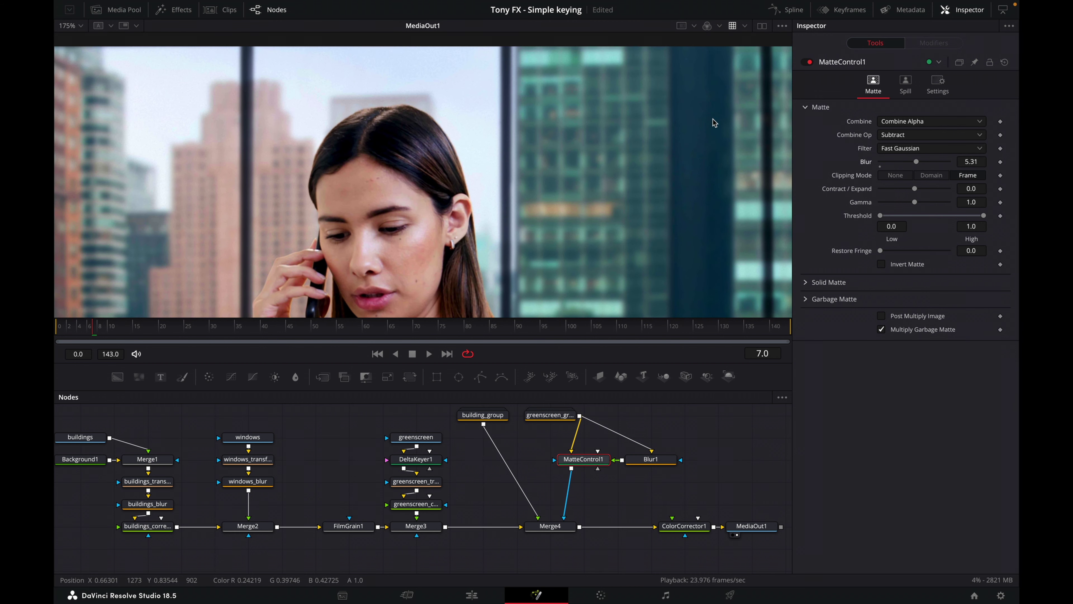
Select Merge4, check the light wrap across the whole frame and save the project.
left_click(558, 528)
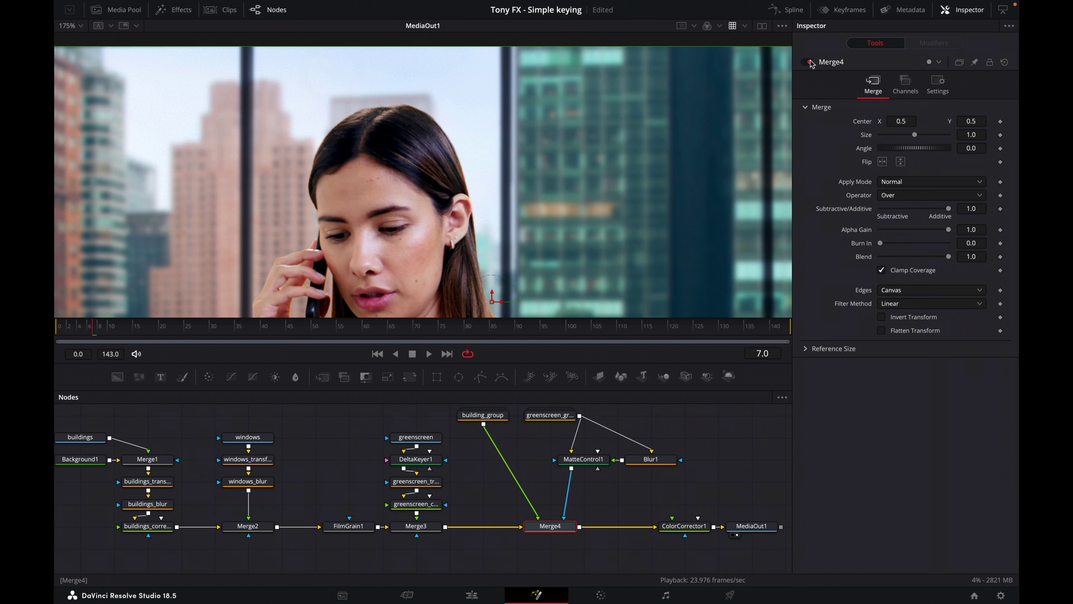
scroll(493, 261, "down", 2)
left_click_drag(492, 260, 508, 173)
key("ctrl+s")
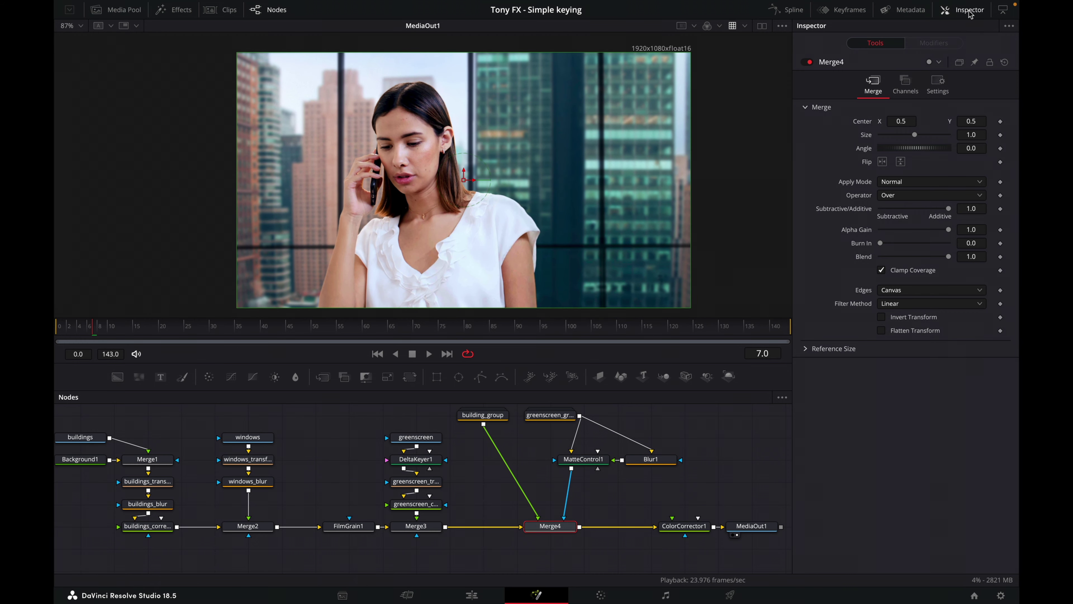
Hide the Inspector to show the full node tree and play back the finished composite.
left_click(969, 10)
left_click_drag(718, 463, 803, 473)
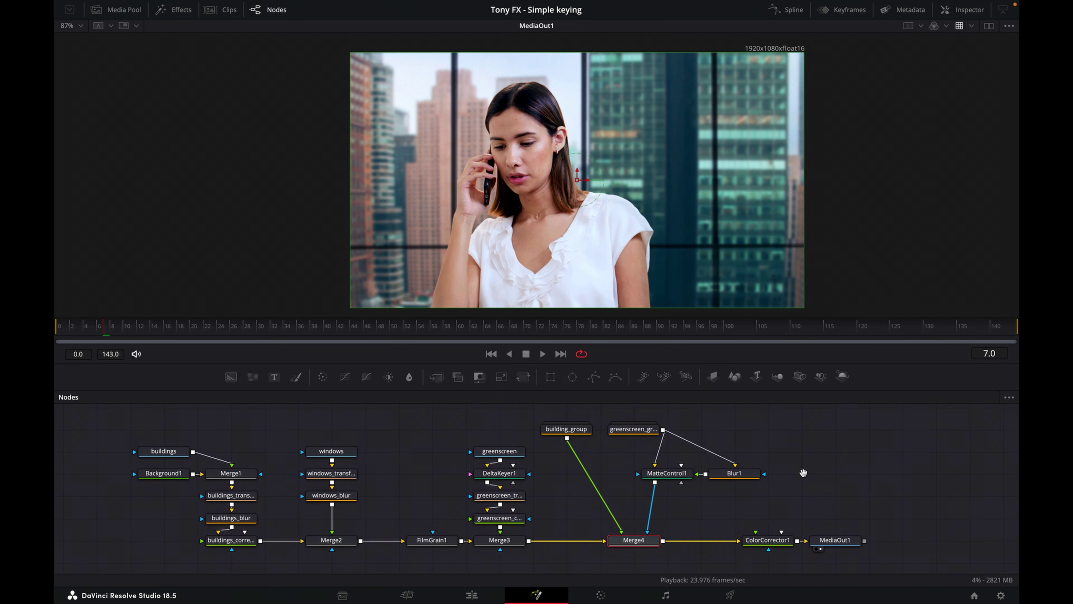
left_click(545, 355)
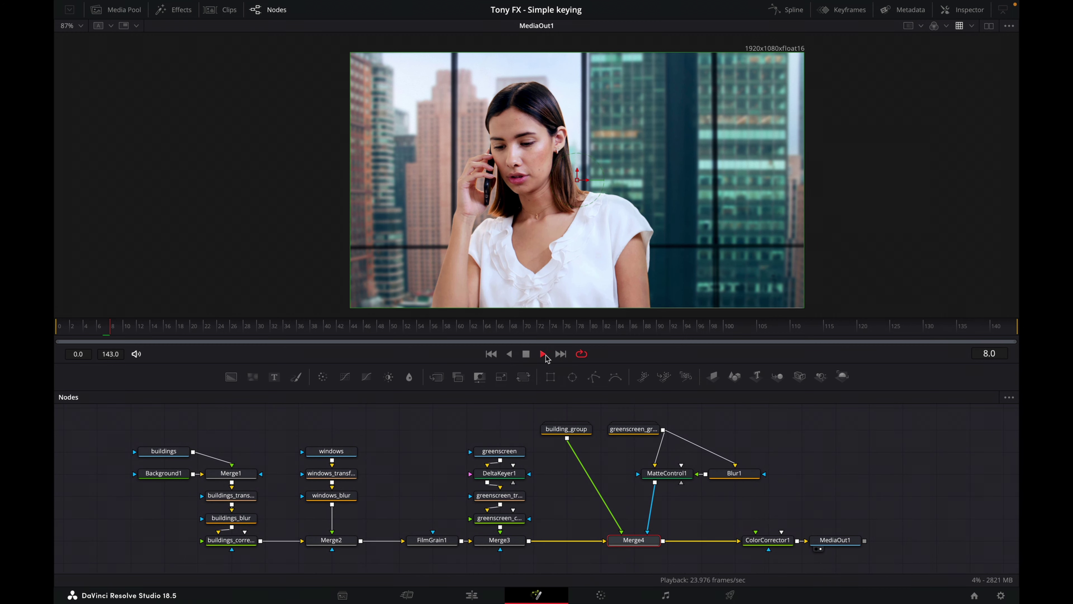